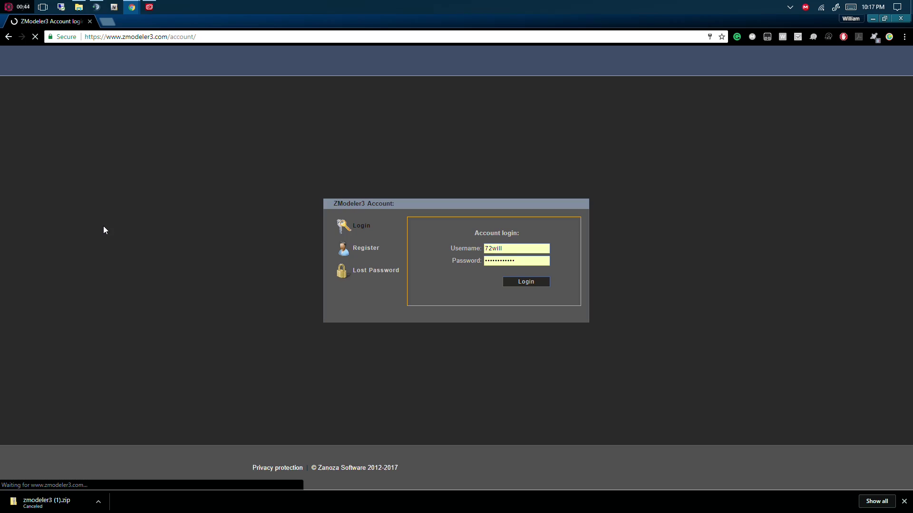
- Log in to the ZModeler3 account with the saved username and password
left_click(365, 257)
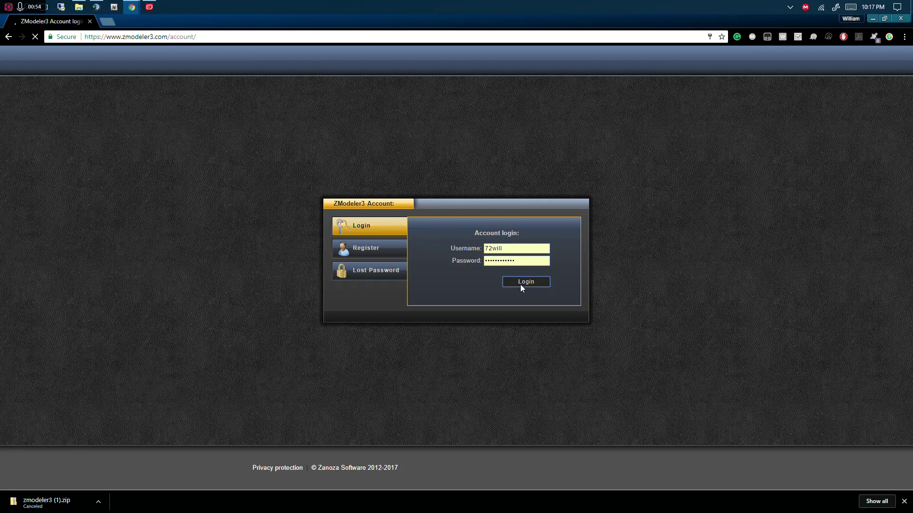
left_click(523, 282)
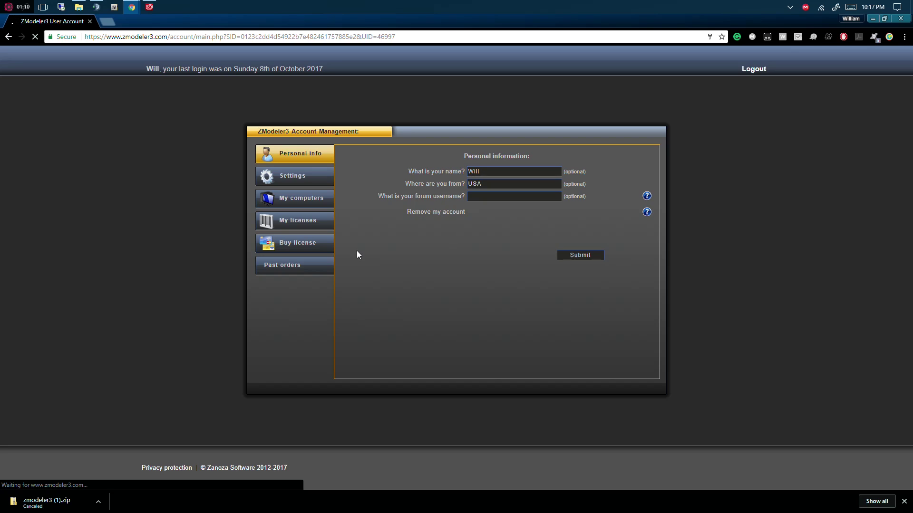
- Open the license order page, accept the terms and conditions, and view the available license periods
left_click(299, 244)
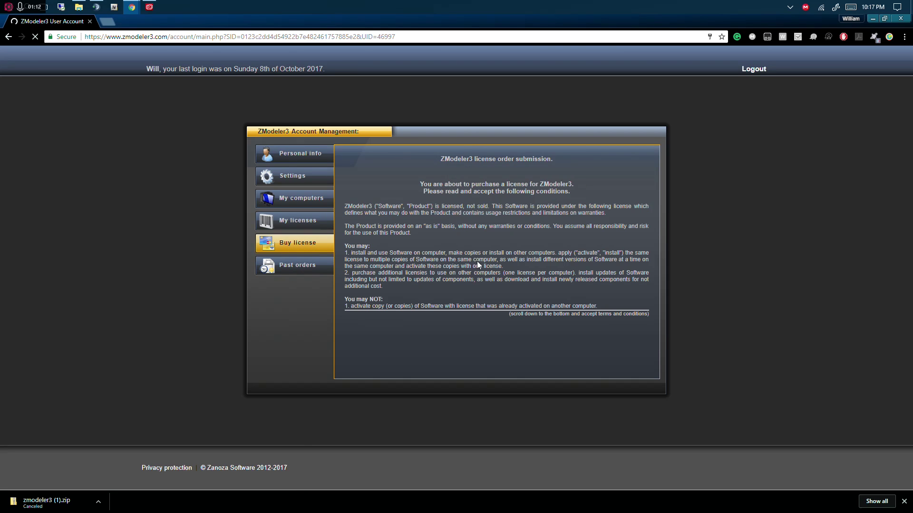
scroll(478, 261, "down", 3)
scroll(474, 247, "down", 2)
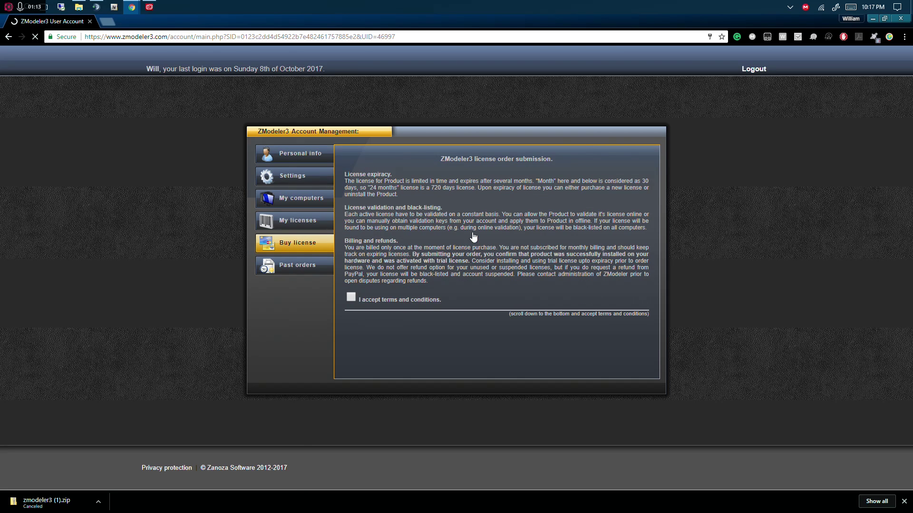
left_click(351, 297)
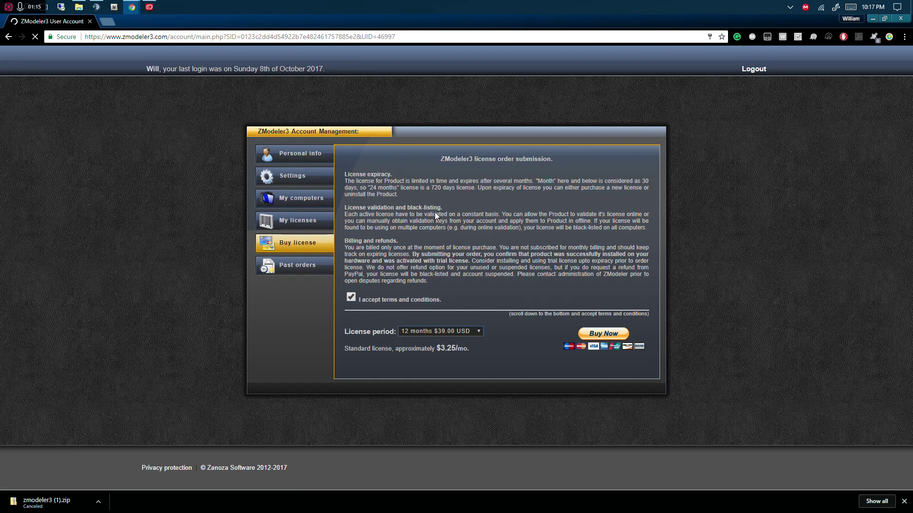
left_click(449, 333)
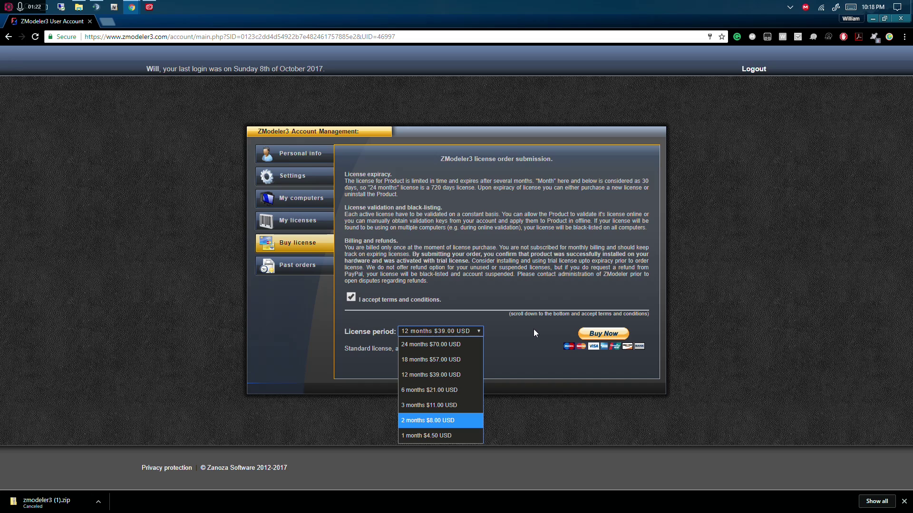
- Review the account's licenses and view the details of the registered computer platform
left_click(296, 221)
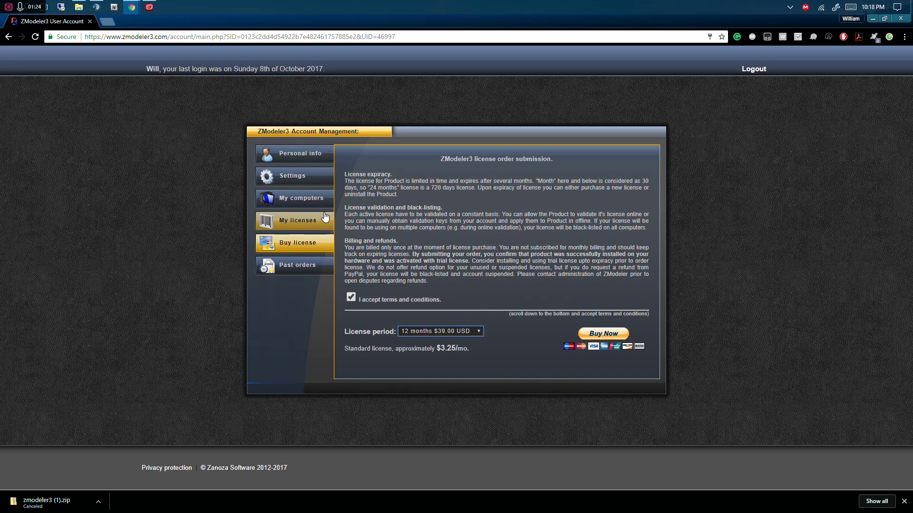
left_click(296, 221)
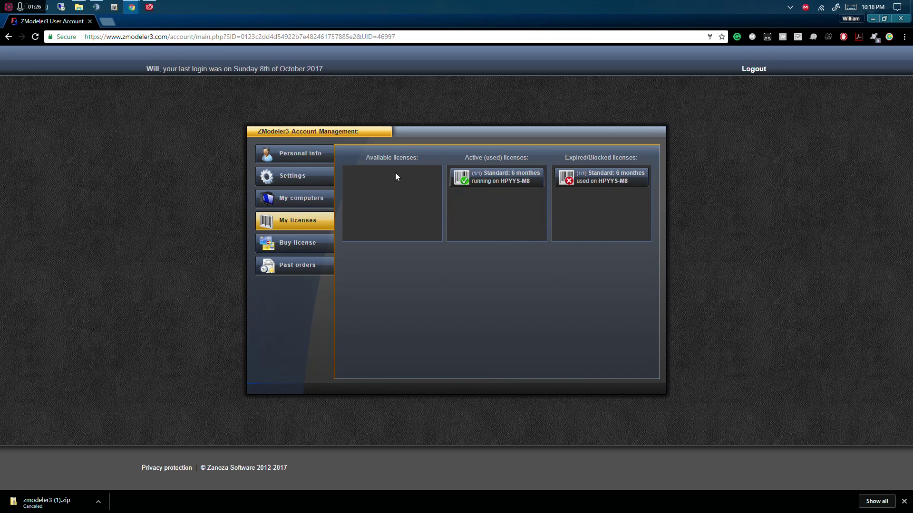
left_click(304, 200)
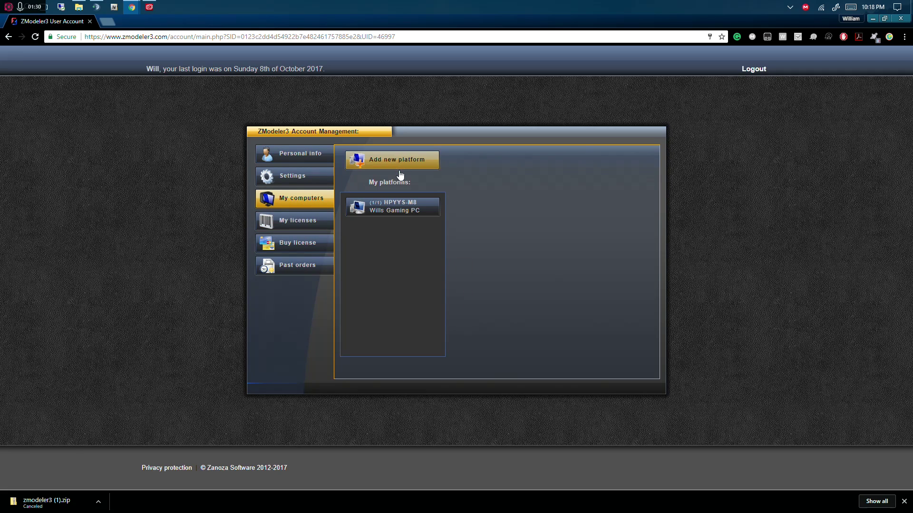
left_click(376, 210)
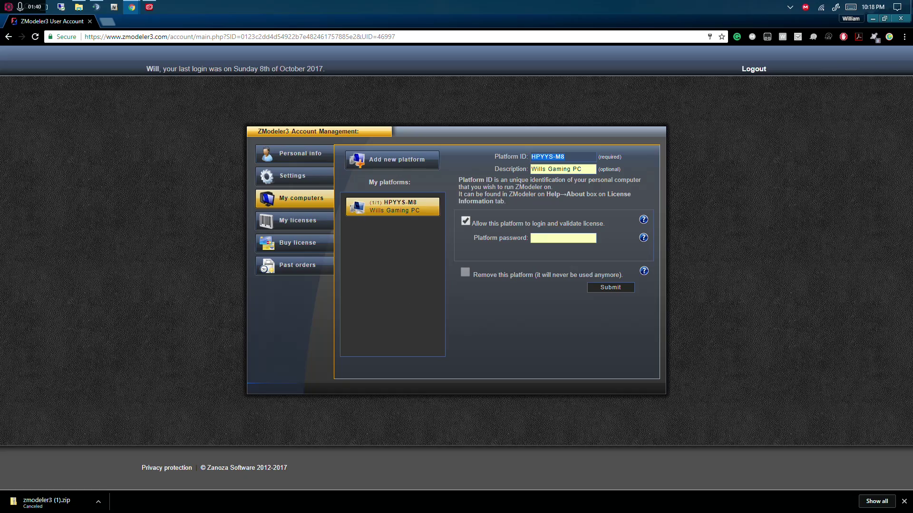
- Switch to File Explorer's Downloads folder and try to extract zmodeler3.zip
left_click(874, 19)
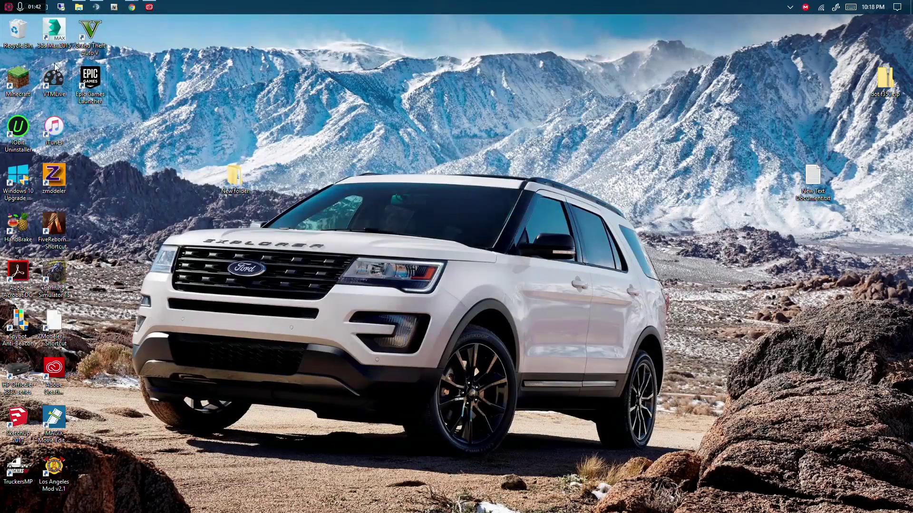
left_click(78, 7)
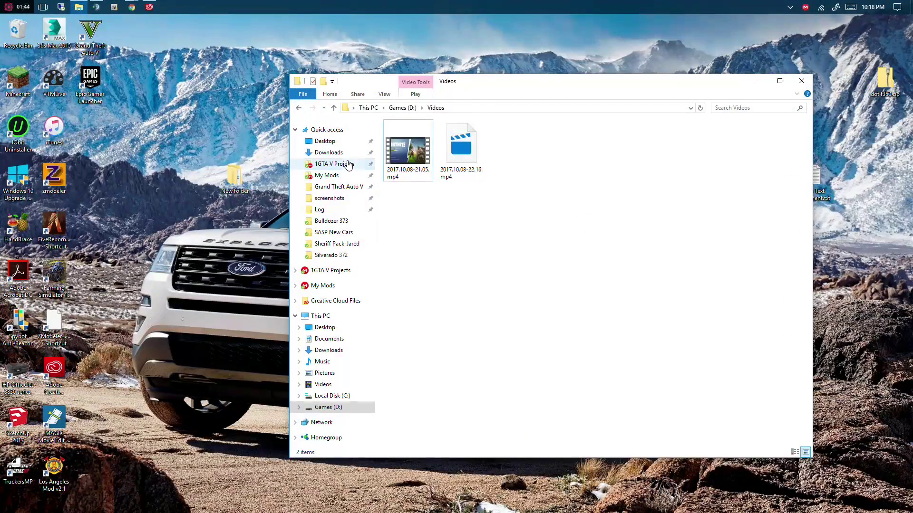
left_click(343, 153)
left_click(522, 238)
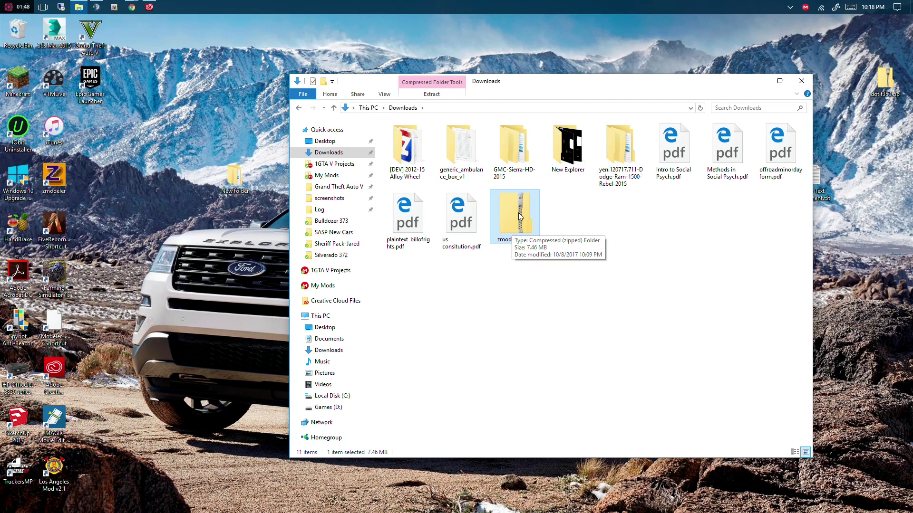
right_click(519, 213)
left_click(454, 244)
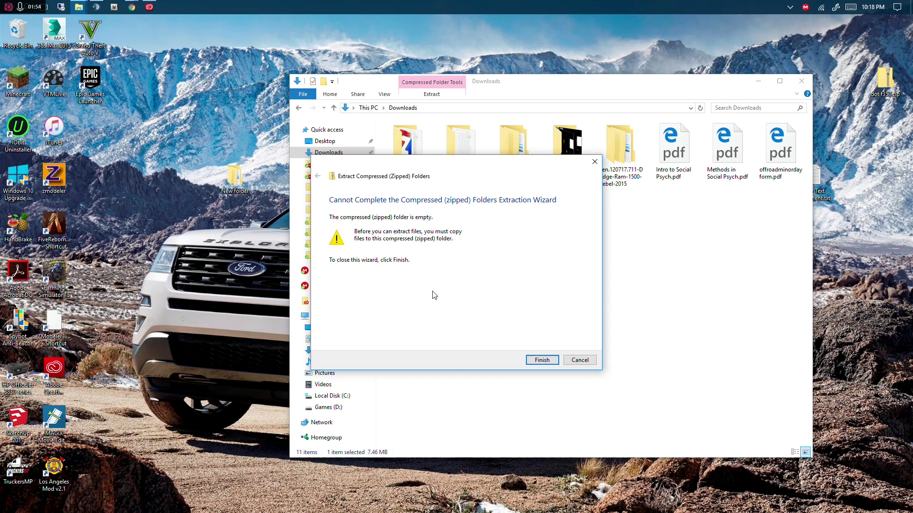
left_click(595, 162)
- Try to open zmodeler3.zip, and delete it from the Downloads folder
double_click(512, 221)
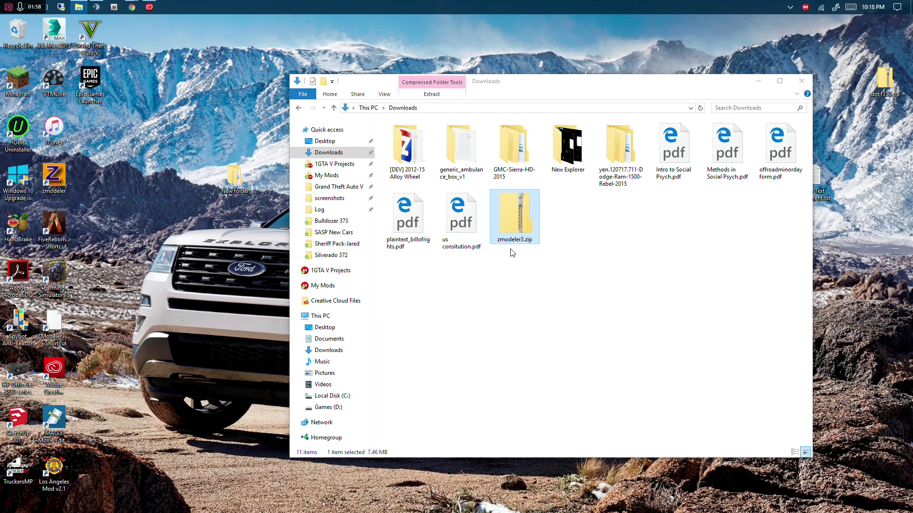
left_click(552, 272)
right_click(531, 230)
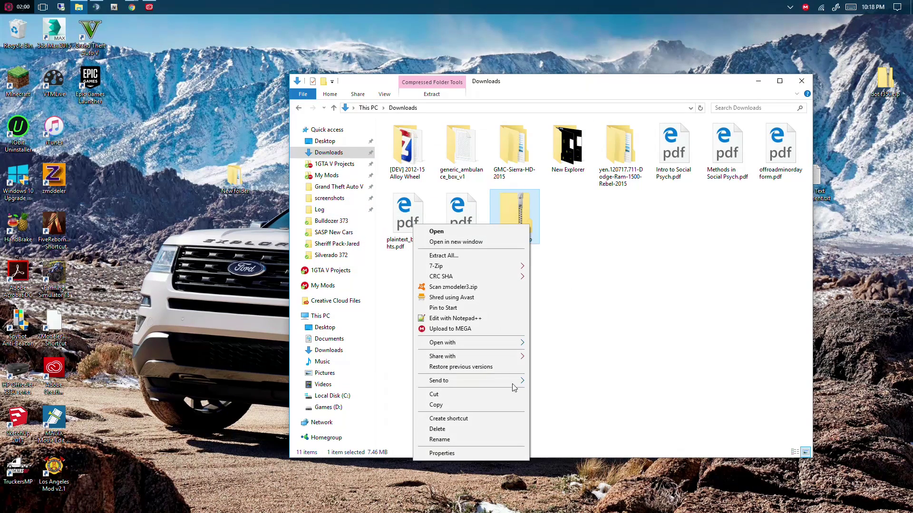
left_click(503, 427)
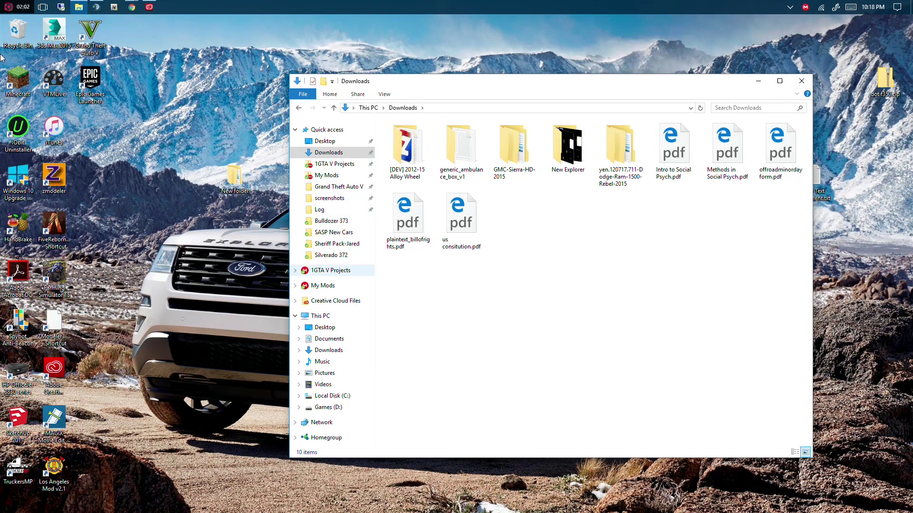
- Search the Recycle Bin for "zm" and restore the zmodeler3 folder to the desktop
double_click(18, 31)
left_click(749, 120)
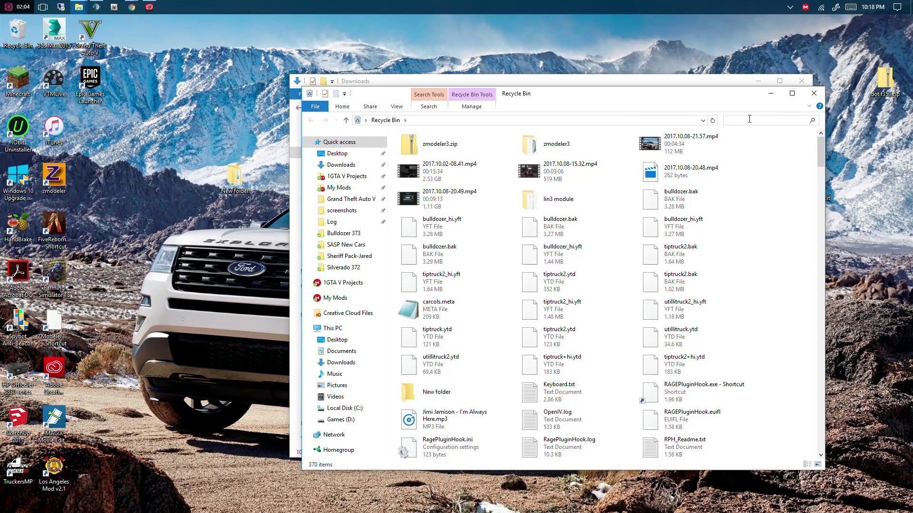
type("zm")
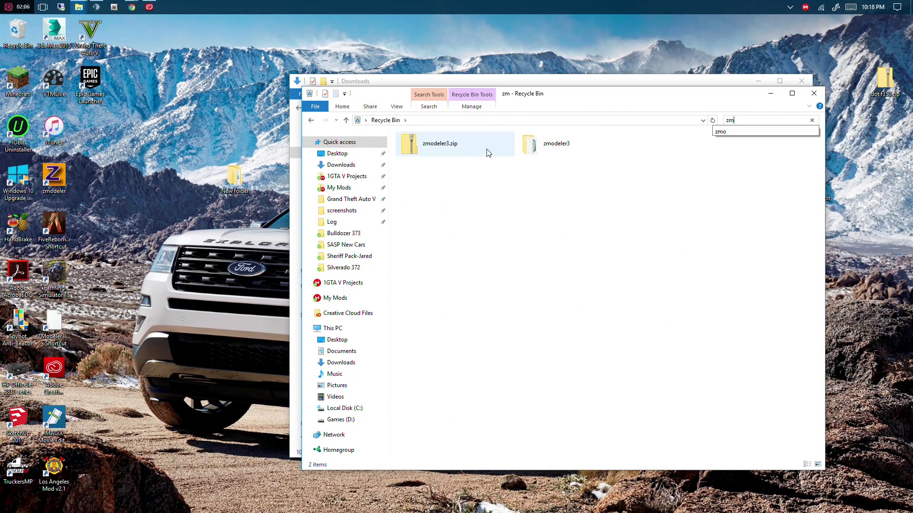
left_click_drag(578, 148, 199, 328)
left_click(814, 94)
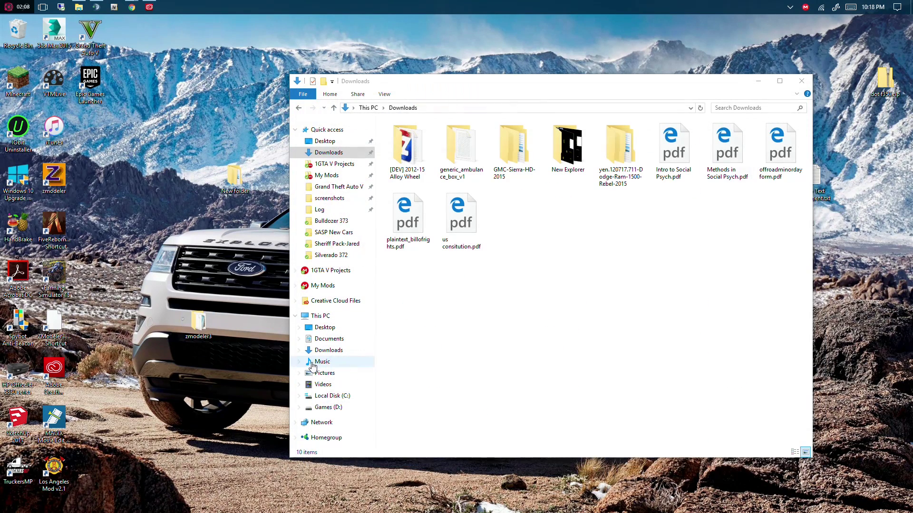
- Open the desktop's zmodeler3 folder, select all its contents, and close the Downloads window
double_click(210, 333)
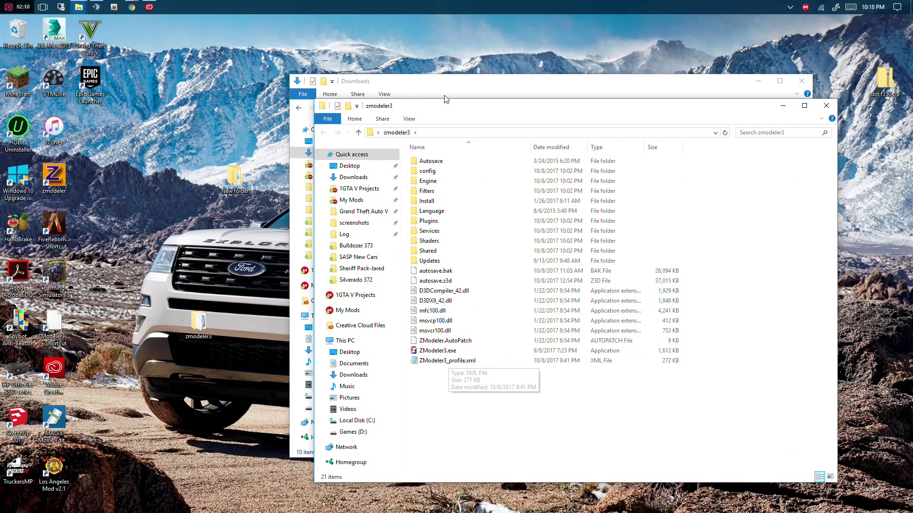
left_click_drag(458, 418, 420, 148)
left_click(804, 82)
left_click(803, 82)
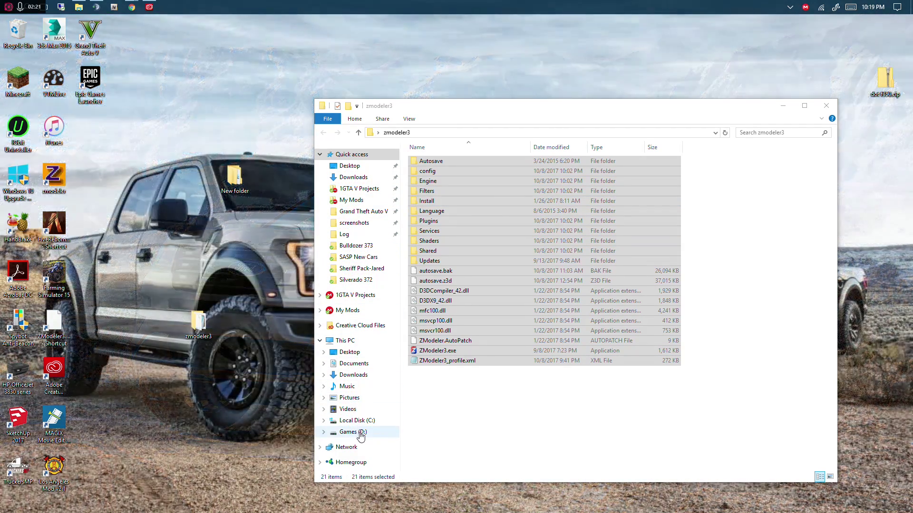
- Copy the zmodeler3 folder from the desktop into Programs on the Games (D:) drive and delete the desktop copy
left_click(352, 432)
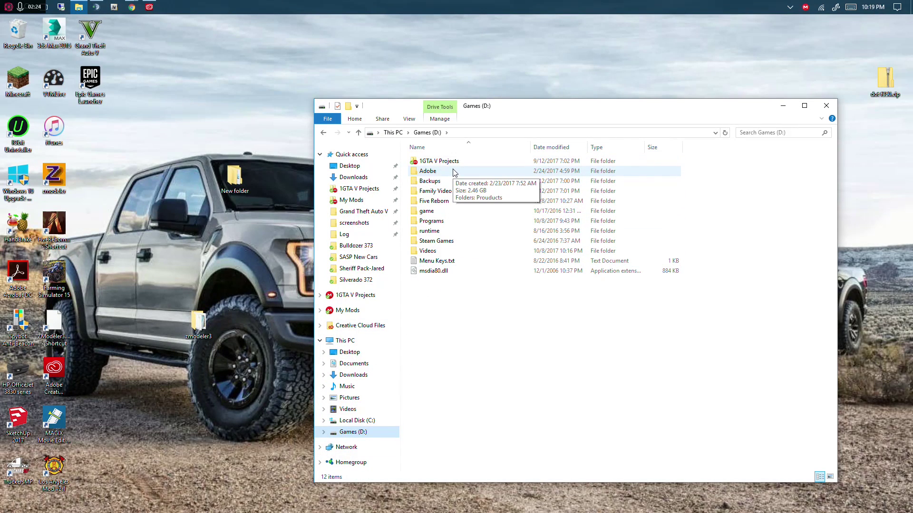
double_click(432, 221)
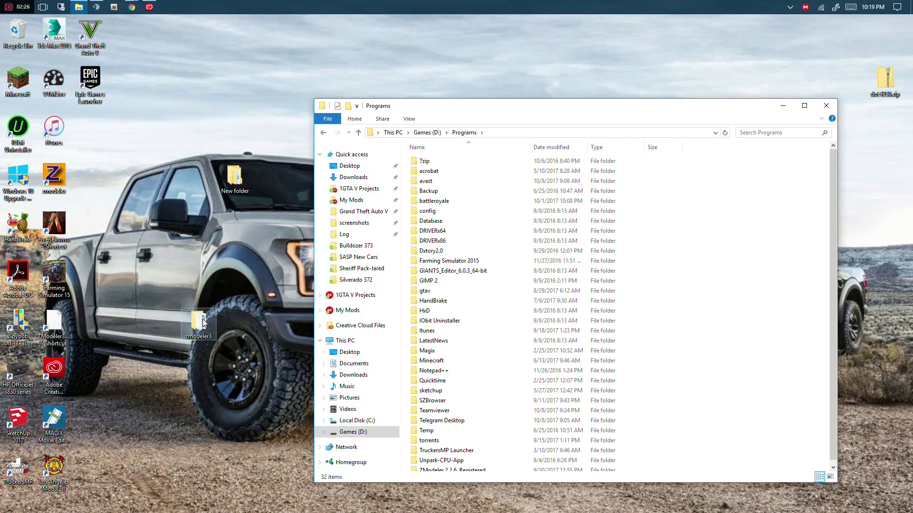
left_click_drag(199, 323, 771, 364)
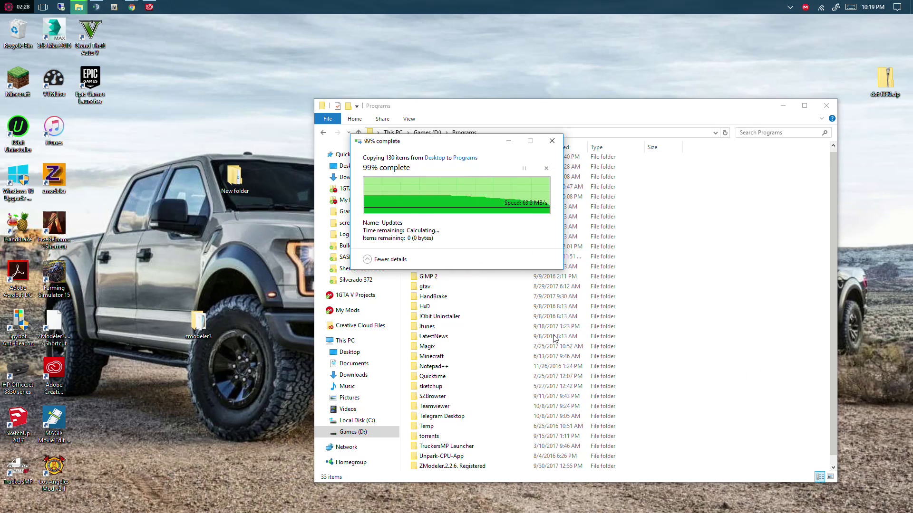
left_click_drag(198, 322, 18, 29)
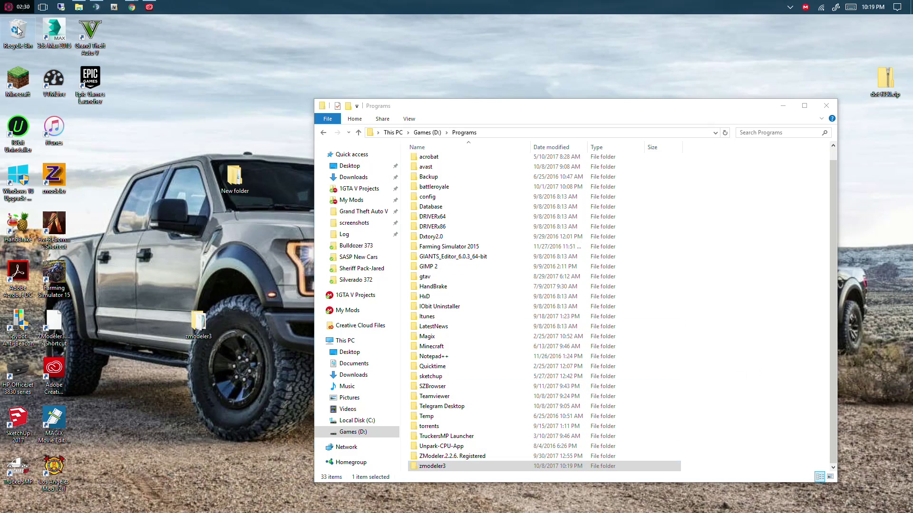
- Create a shortcut to ZModeler3.exe inside the zmodeler3 folder in Programs
double_click(433, 466)
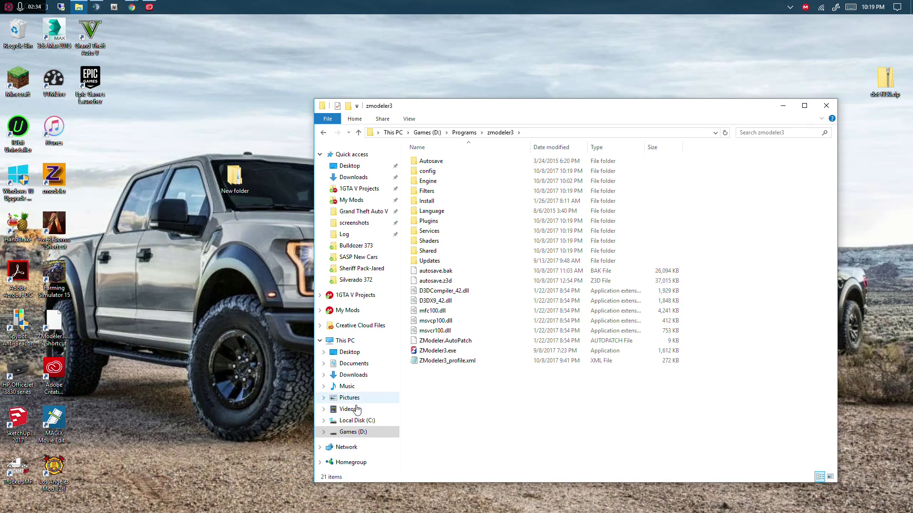
right_click(442, 351)
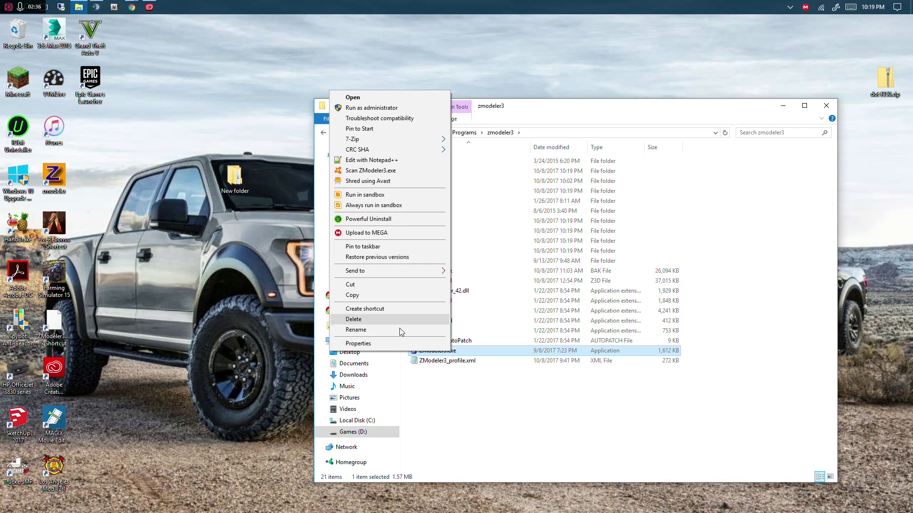
left_click(365, 309)
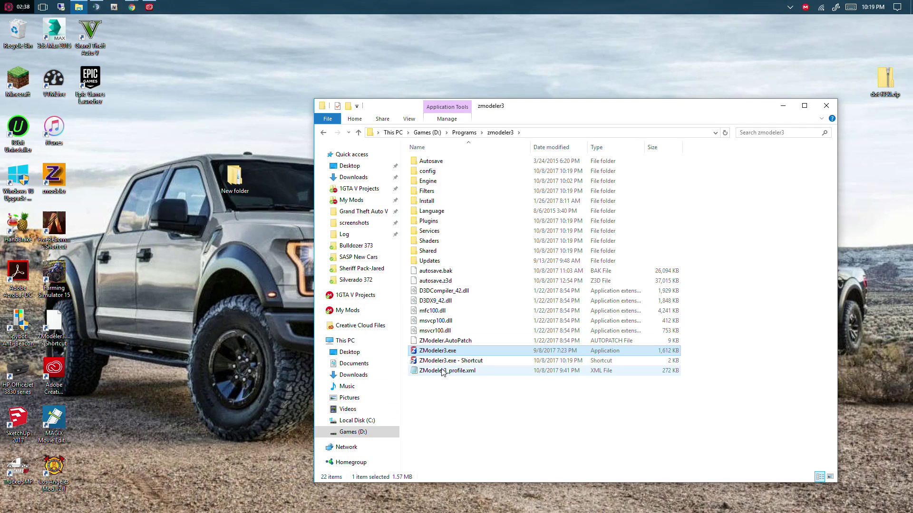
- Copy the ZModeler3.exe shortcut to the desktop, replacing the existing one, and delete the shortcut left in the zmodeler3 folder
left_click_drag(442, 361, 90, 143)
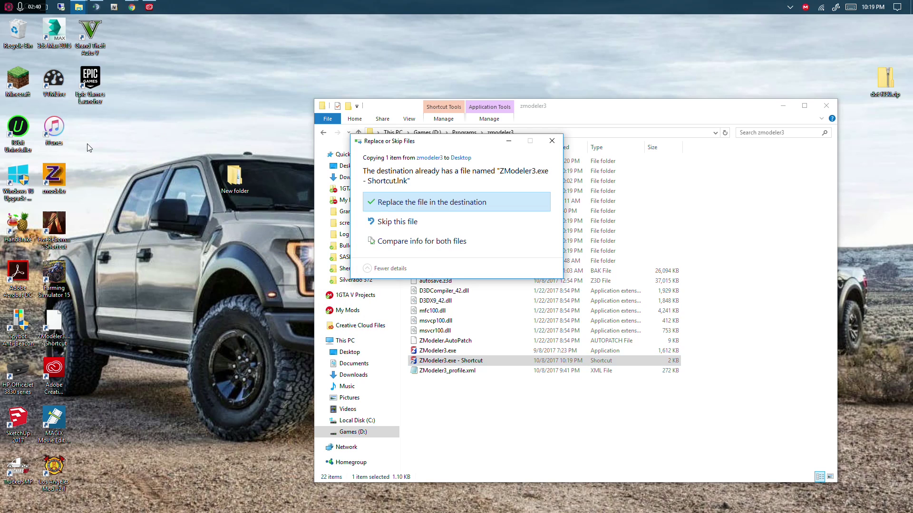
left_click(452, 203)
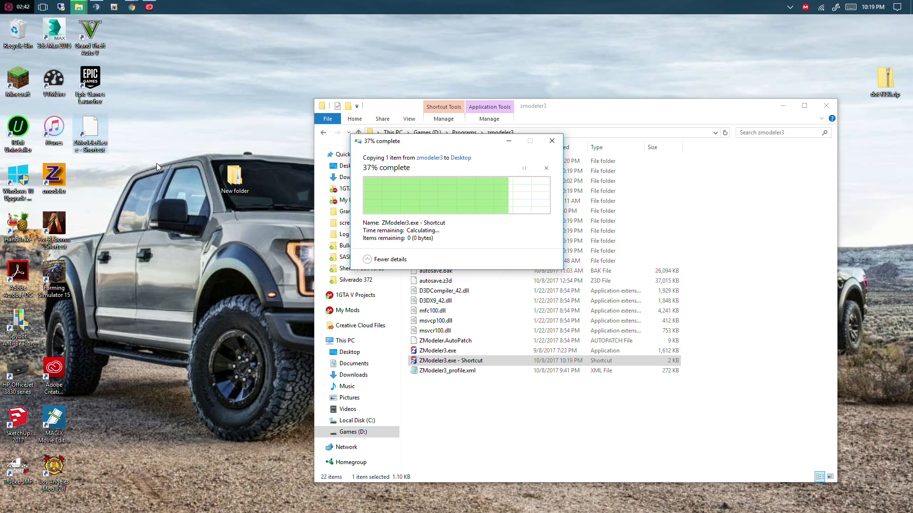
left_click_drag(103, 140, 55, 330)
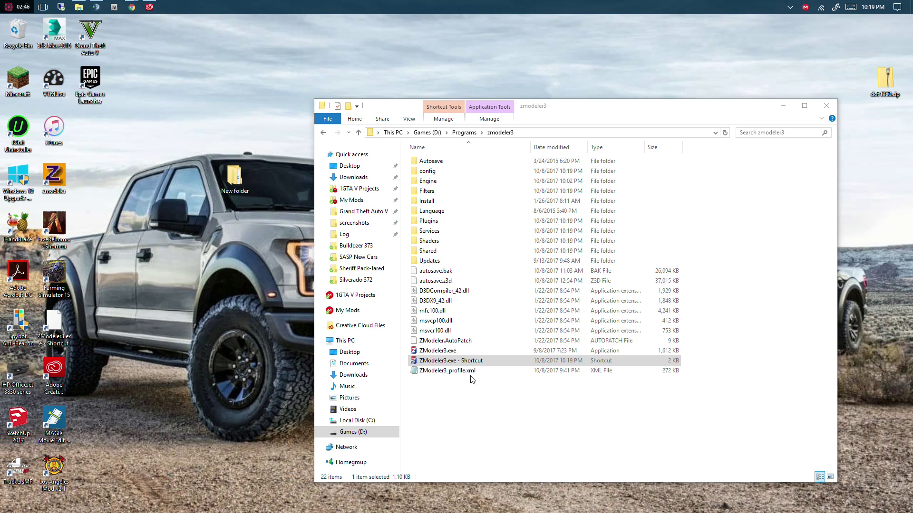
right_click(472, 363)
left_click(381, 327)
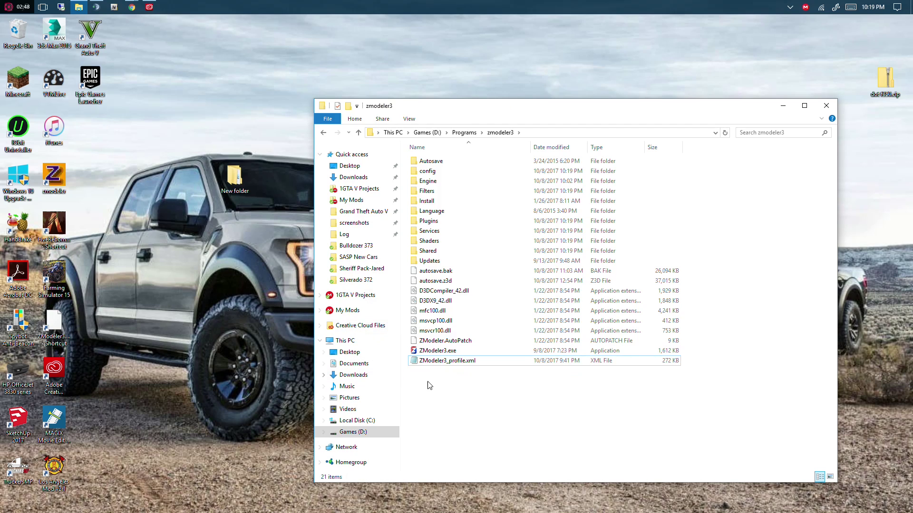
- Launch ZModeler3 from its desktop shortcut
left_click(54, 331)
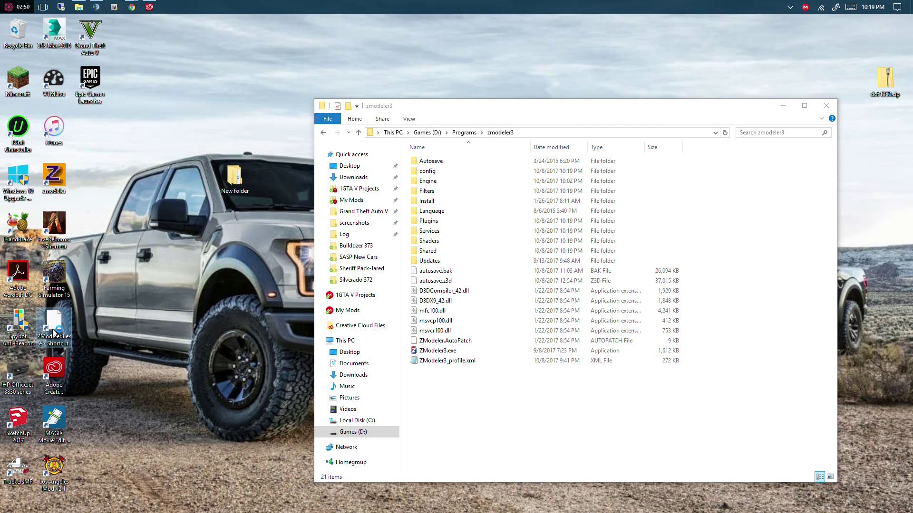
double_click(54, 331)
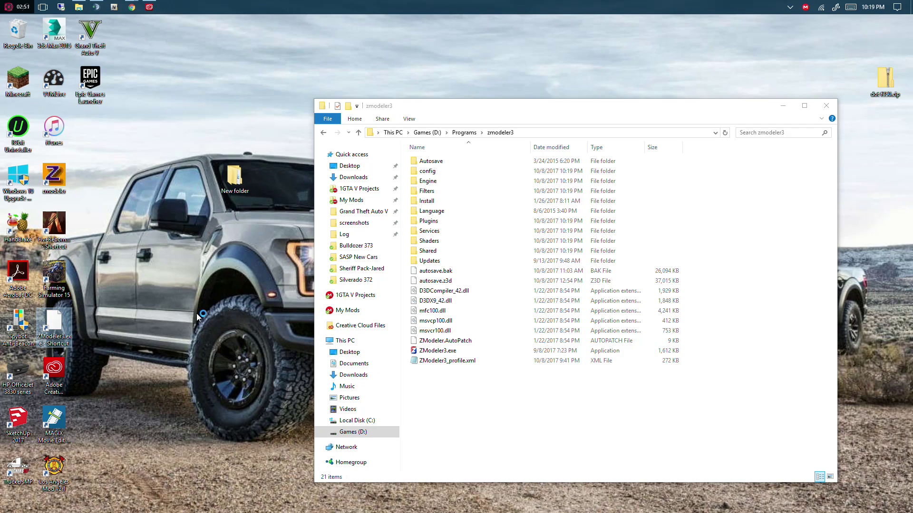
- Close the zmodeler3 folder window and open the license information in ZModeler's About dialog
left_click(826, 106)
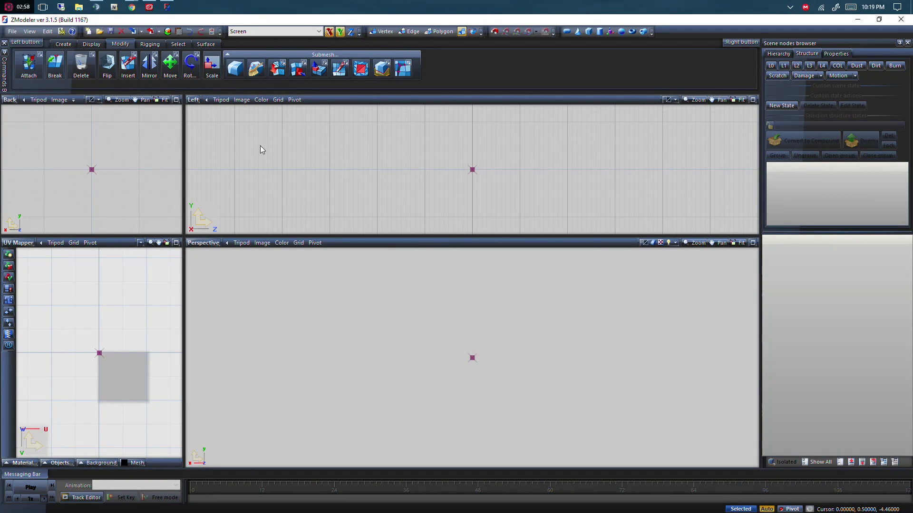
left_click(72, 32)
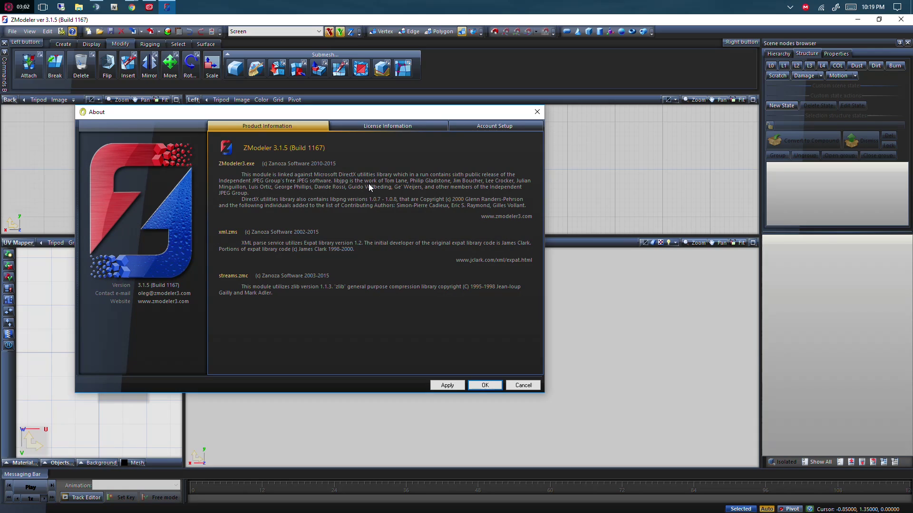
left_click(434, 127)
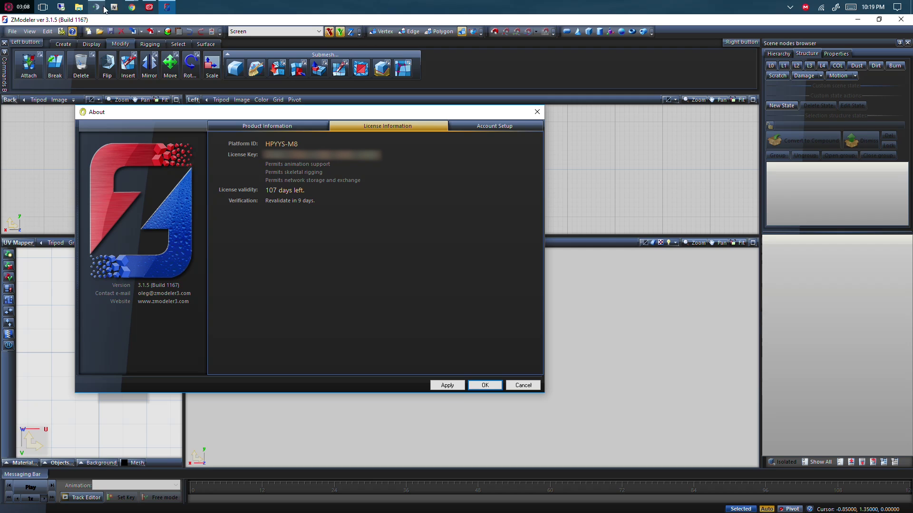
- Switch to the ZModeler3 account page in Chrome and review the registered computer's platform ID, description and login settings
mouse_move(132, 7)
left_click(161, 49)
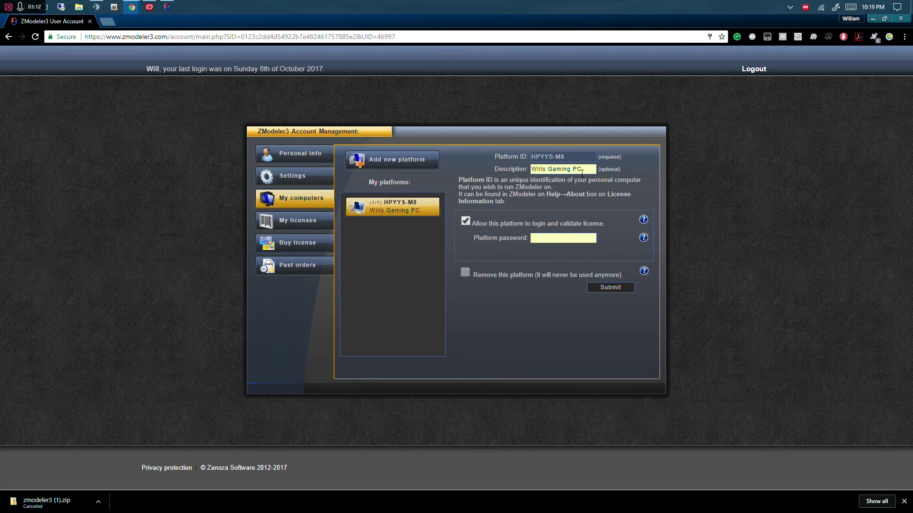
left_click(582, 173)
left_click(531, 257)
- Copy the active license's key from My licenses on the account page and enter it as the License Key in ZModeler
left_click(293, 222)
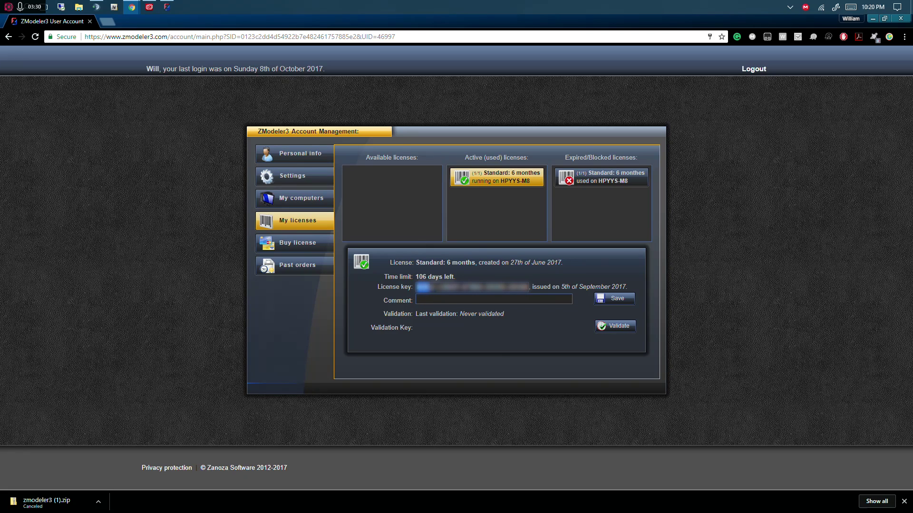
left_click_drag(430, 287, 528, 287)
right_click(519, 285)
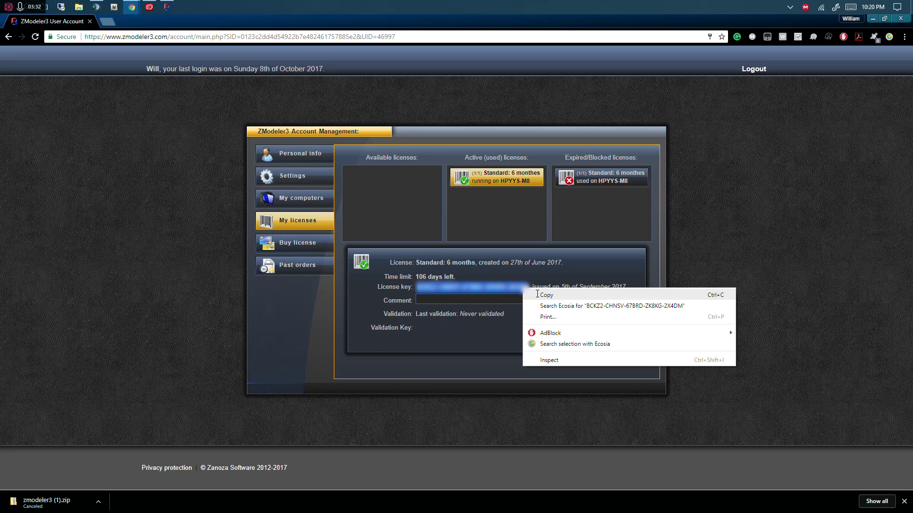
left_click(538, 293)
left_click(167, 5)
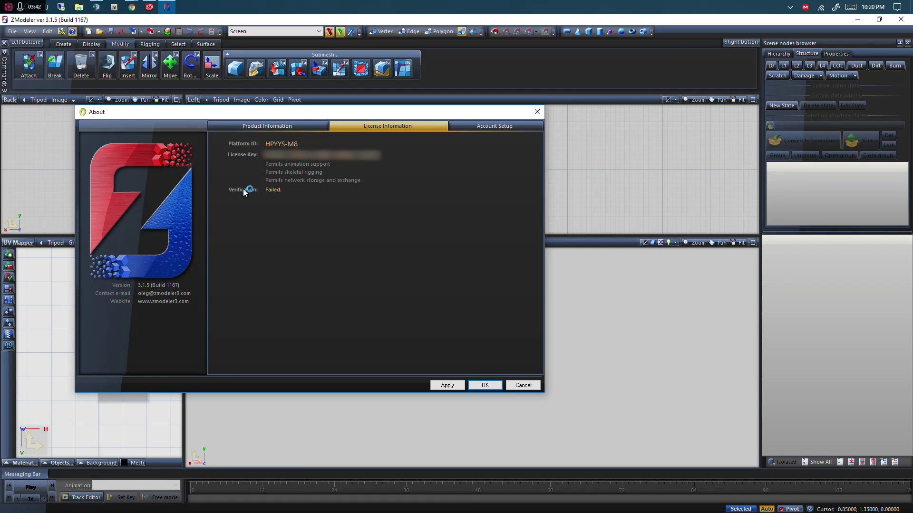
- Generate the active license's offline validation key on the account page, enter it as ZModeler's verification key, and accept the About dialog
mouse_move(131, 7)
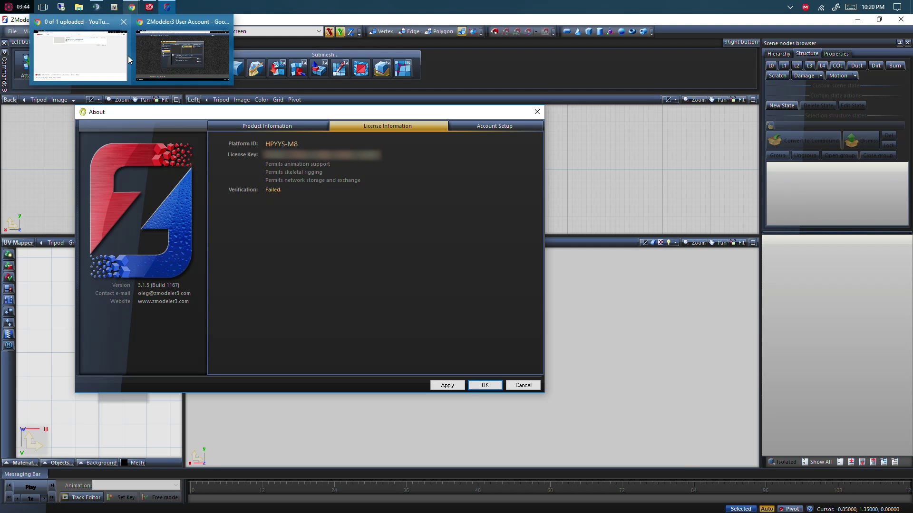
left_click(157, 56)
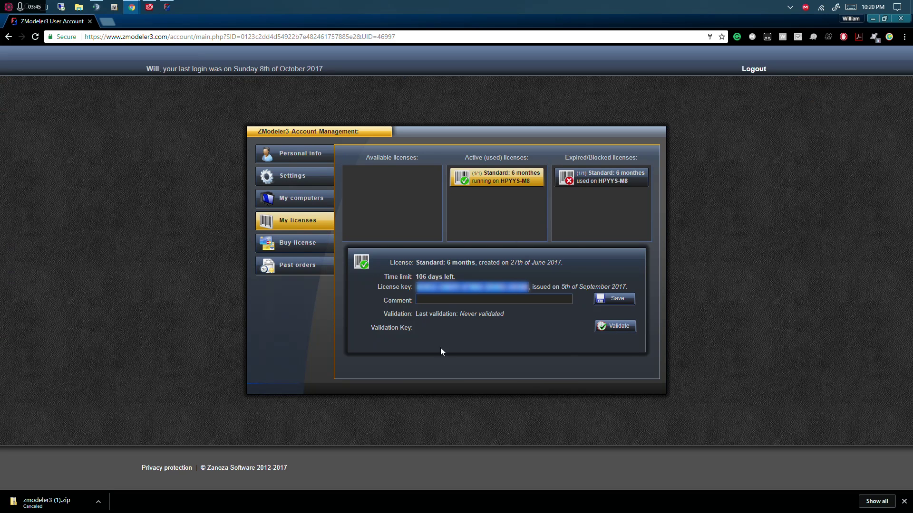
left_click(619, 333)
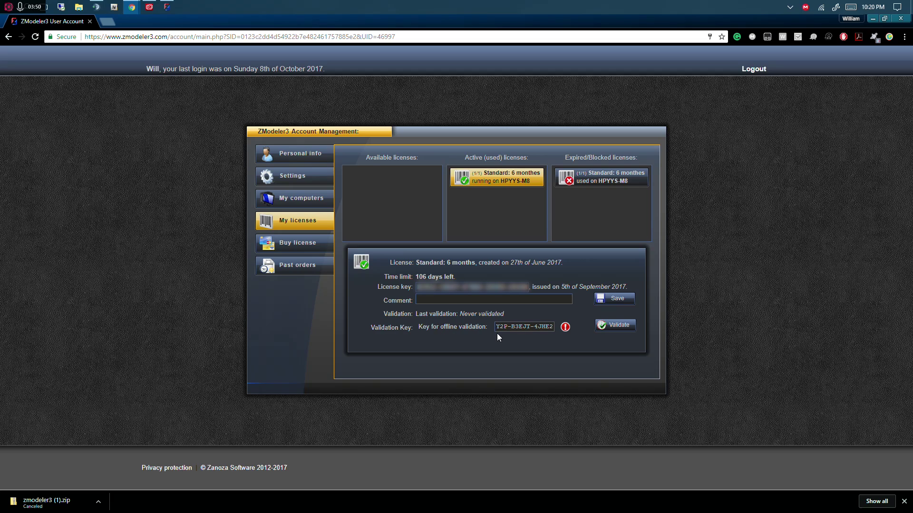
left_click_drag(499, 327, 551, 328)
right_click(546, 326)
left_click(564, 333)
right_click(545, 325)
left_click(564, 334)
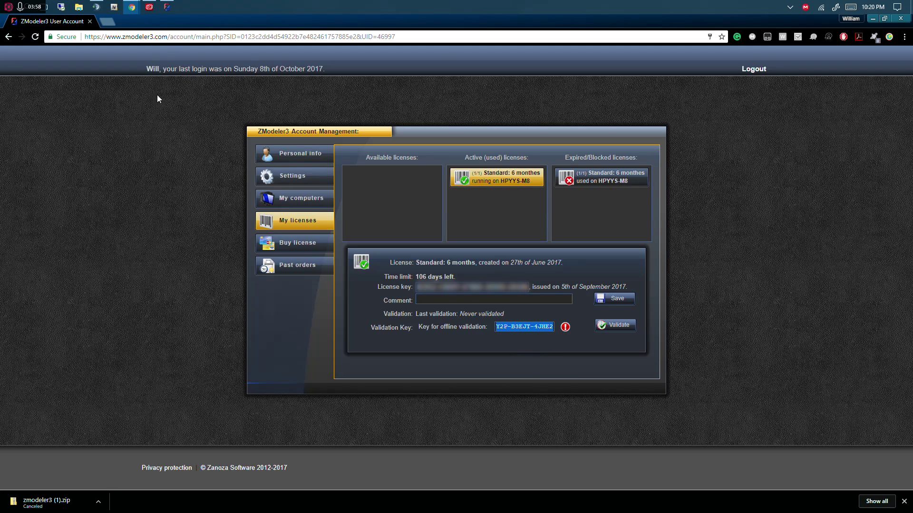
left_click(167, 7)
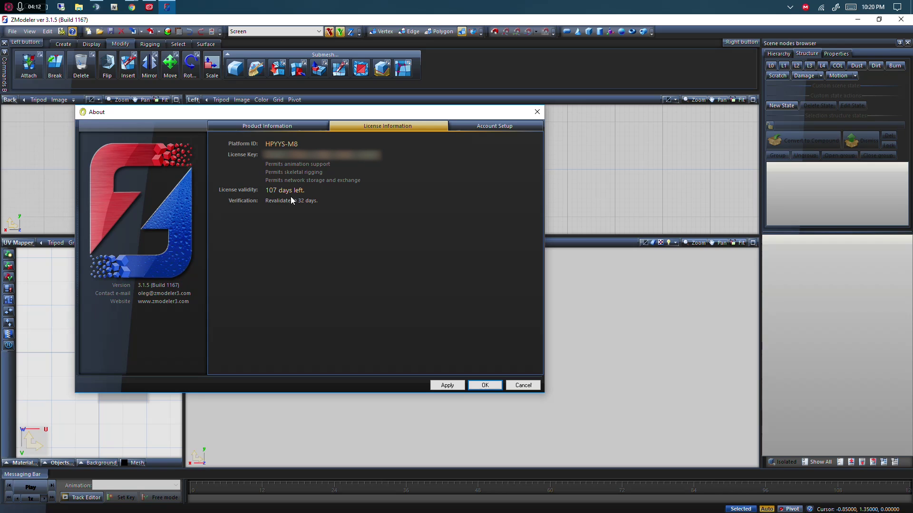
left_click(485, 385)
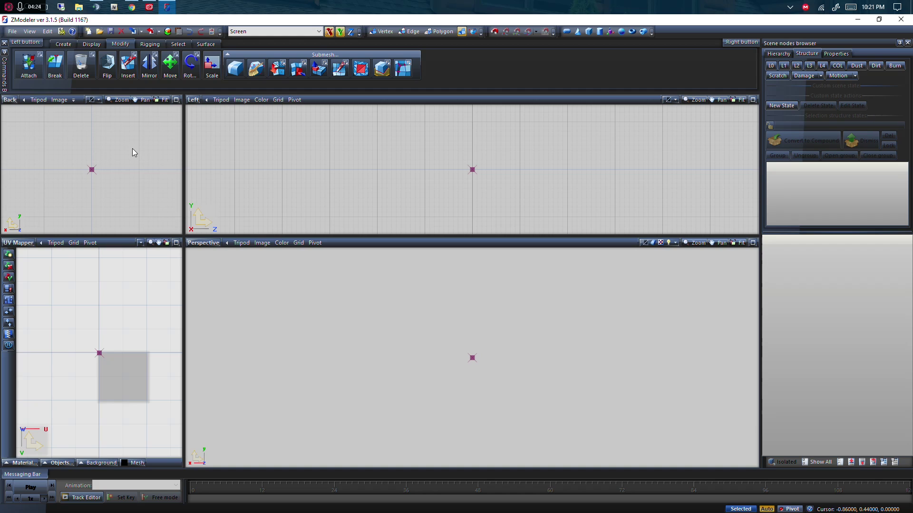
- Resize the four viewports by their dividers to give the Perspective view more width and height
scroll(449, 379, "up", 1)
left_click_drag(184, 237, 138, 238)
left_click_drag(138, 274, 138, 197)
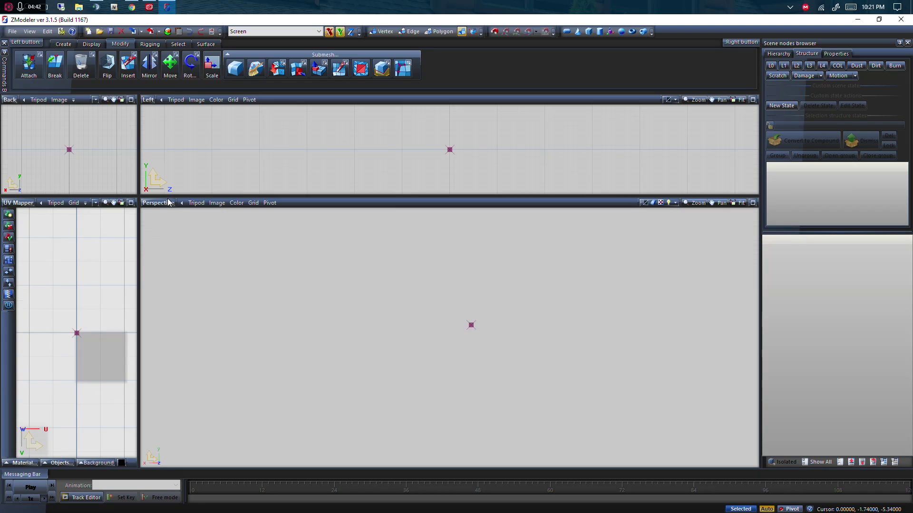
left_click_drag(139, 286, 168, 285)
left_click_drag(428, 197, 427, 213)
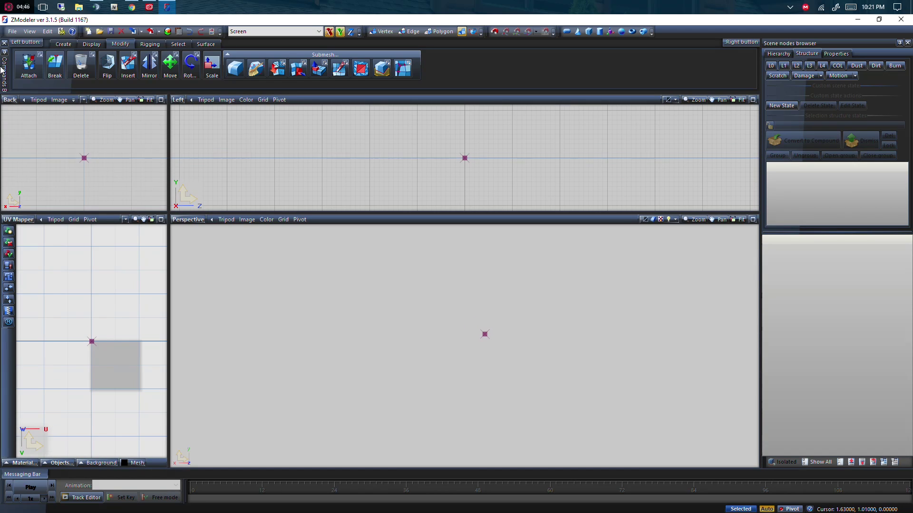
- Switch the Left viewport to the User view and set it back to Left
left_click(178, 101)
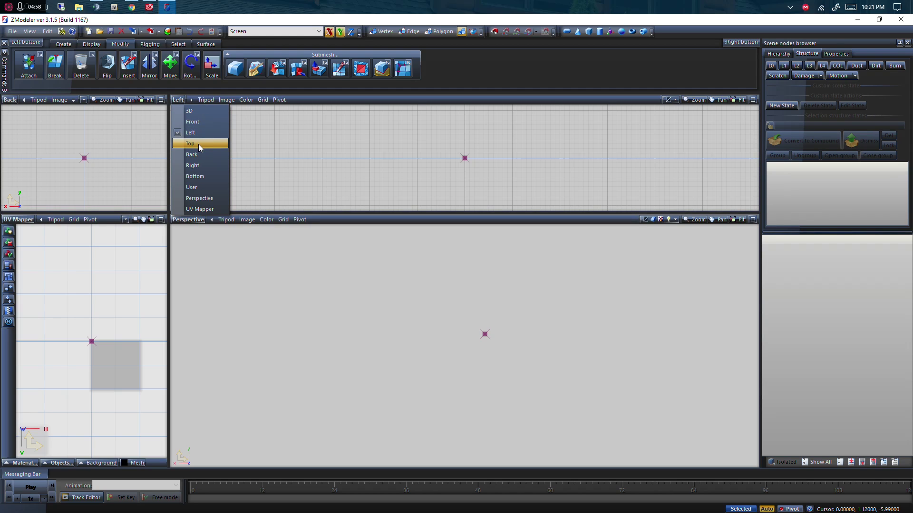
left_click(204, 188)
left_click(179, 99)
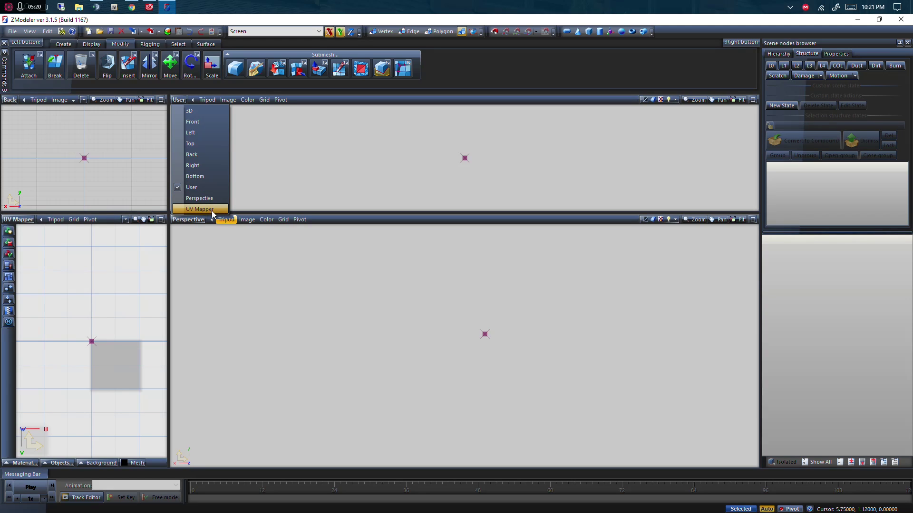
left_click(195, 133)
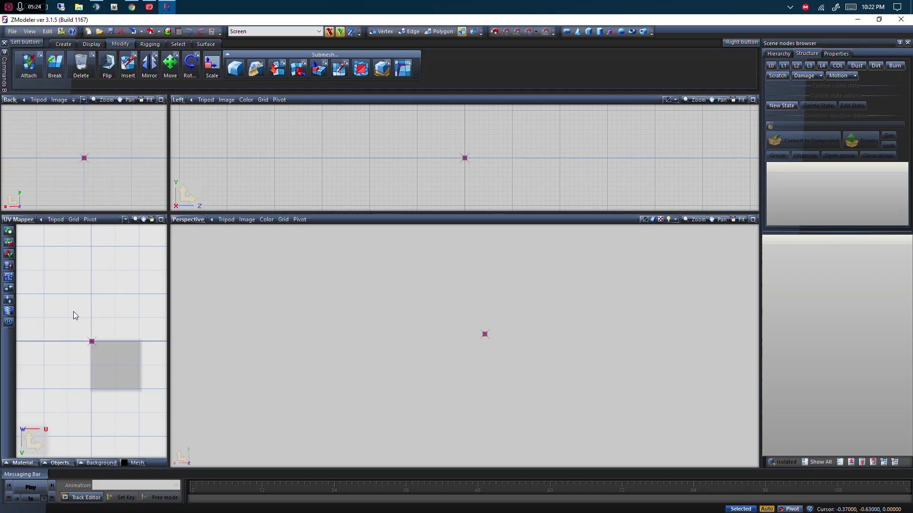
scroll(90, 340, "down", 3)
scroll(113, 353, "up", 3)
scroll(109, 359, "up", 2)
scroll(103, 367, "down", 1)
scroll(97, 361, "down", 3)
scroll(94, 373, "up", 4)
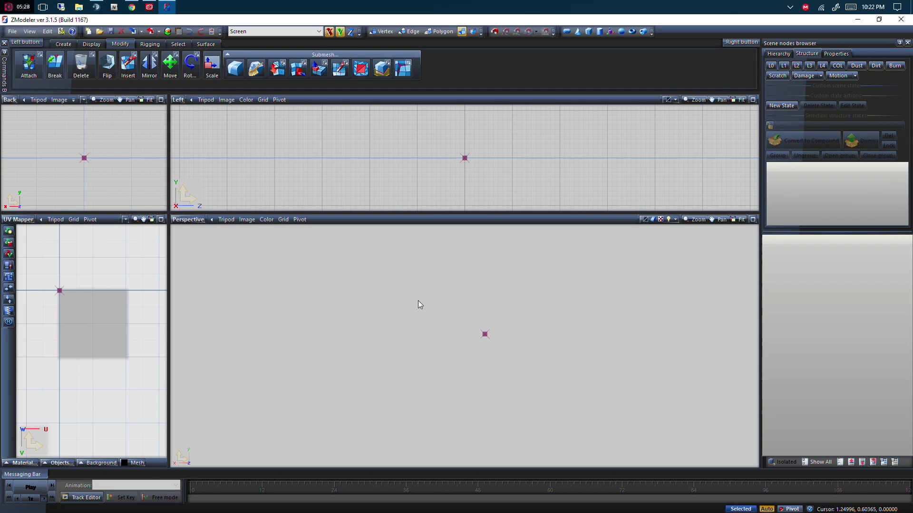
- Open the Material Browser, examine the GTAV vehicle generic shader presets, and close the browser
left_click(168, 32)
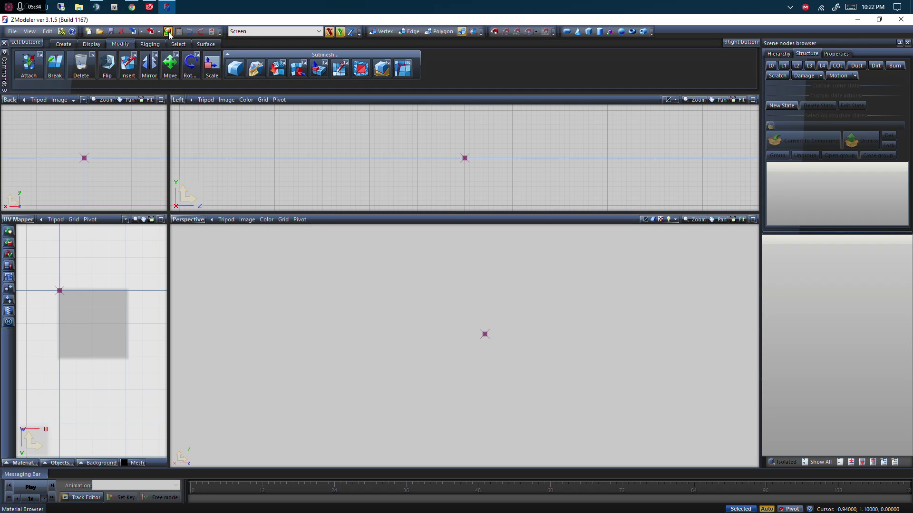
left_click_drag(225, 46, 343, 52)
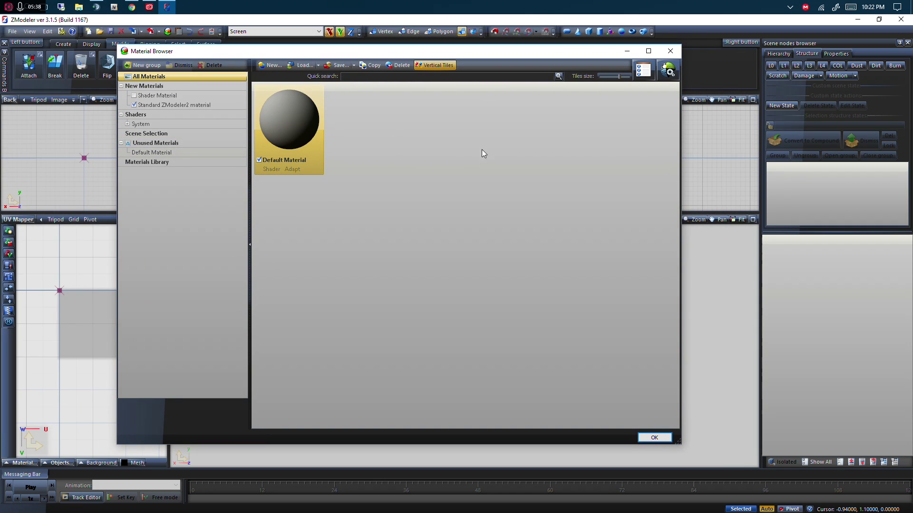
left_click(668, 70)
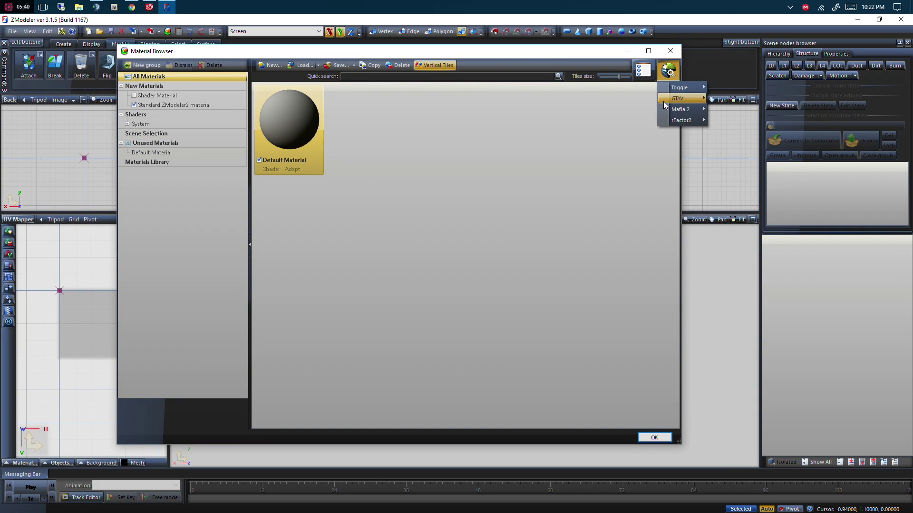
mouse_move(665, 103)
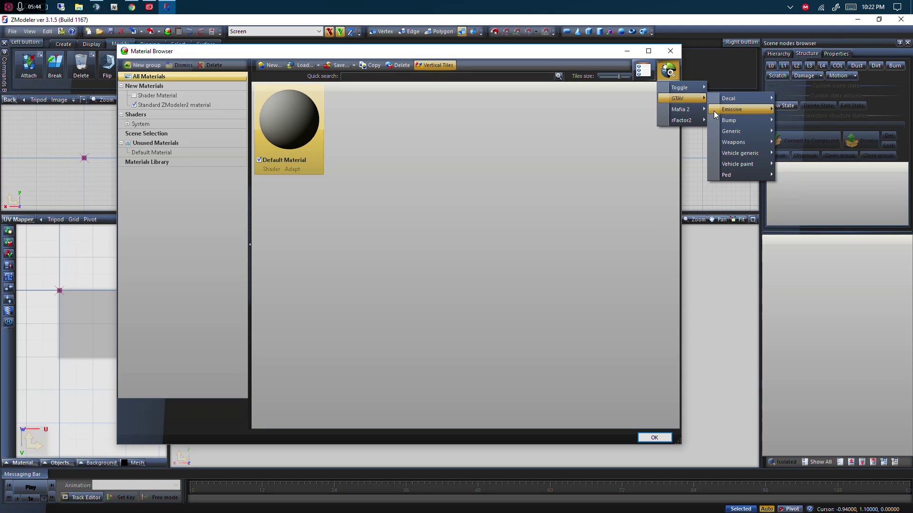
mouse_move(737, 153)
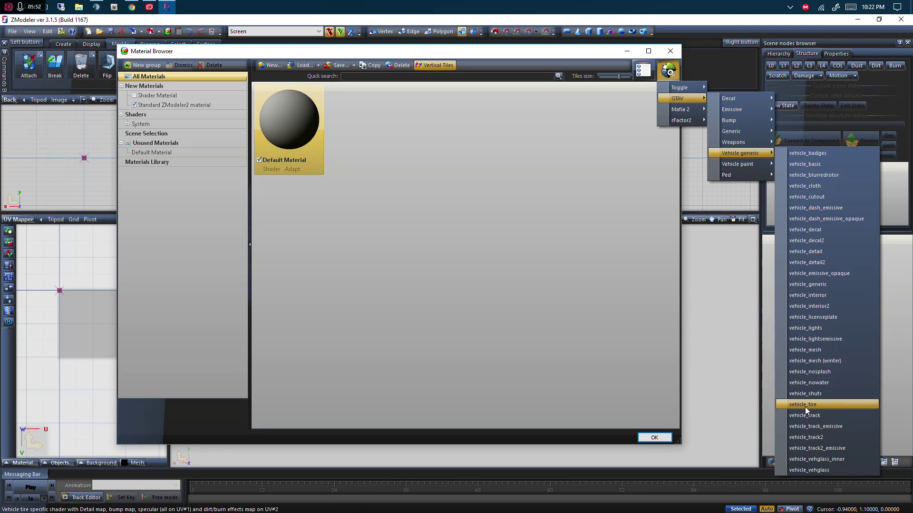
left_click(622, 150)
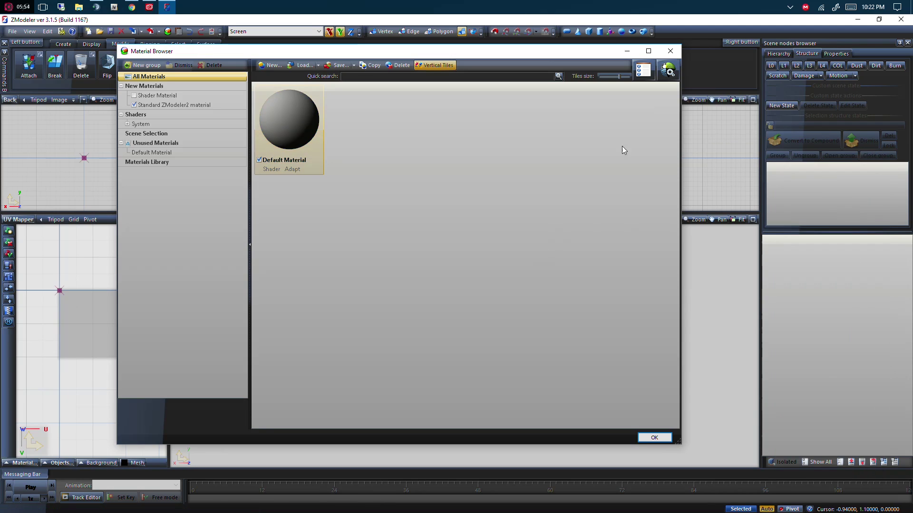
left_click(670, 51)
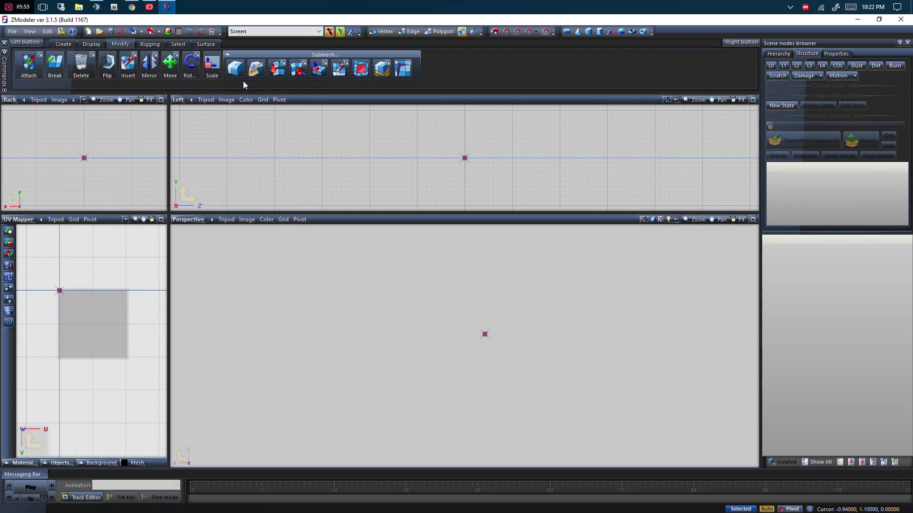
- Open the Textures Browser, start adding a texture, and check which file types can be loaded
left_click(176, 33)
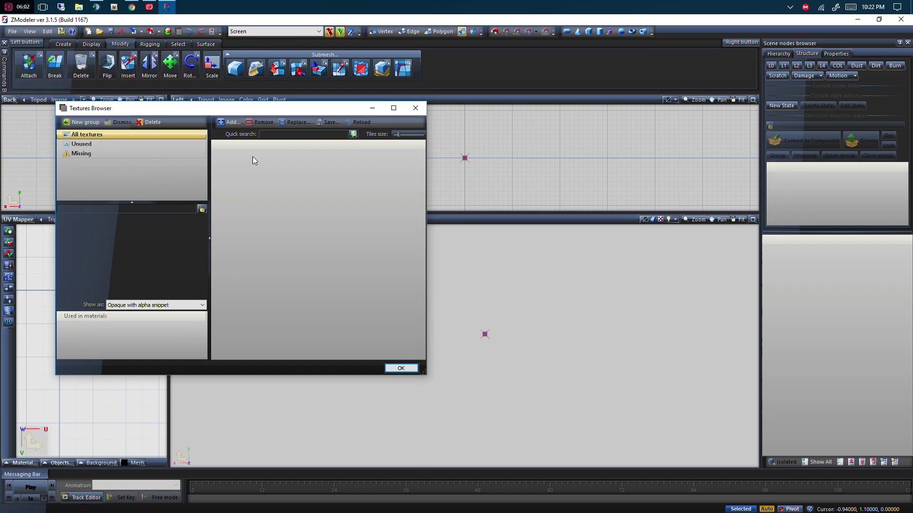
left_click_drag(247, 110, 363, 126)
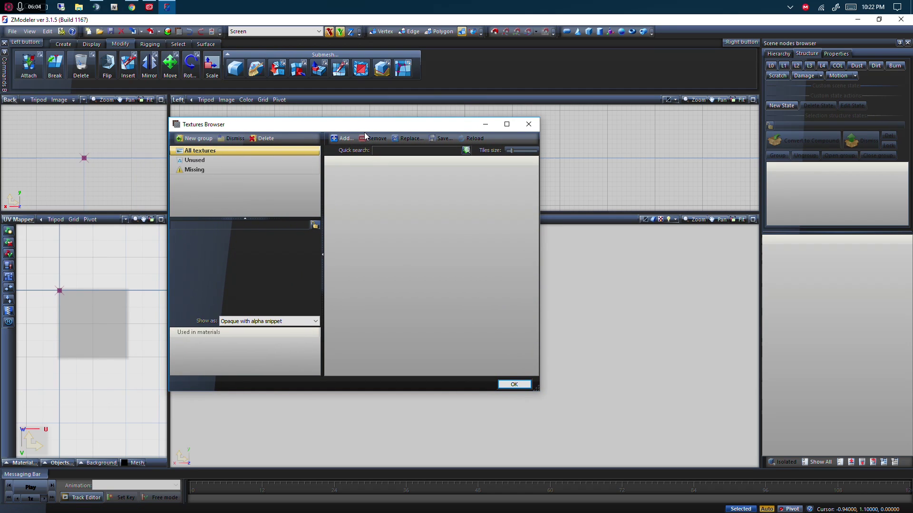
left_click(346, 139)
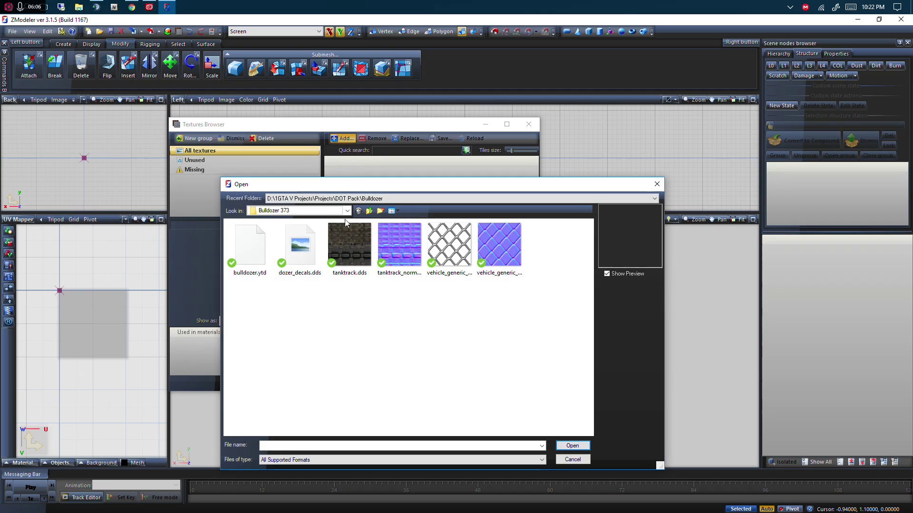
left_click(390, 241)
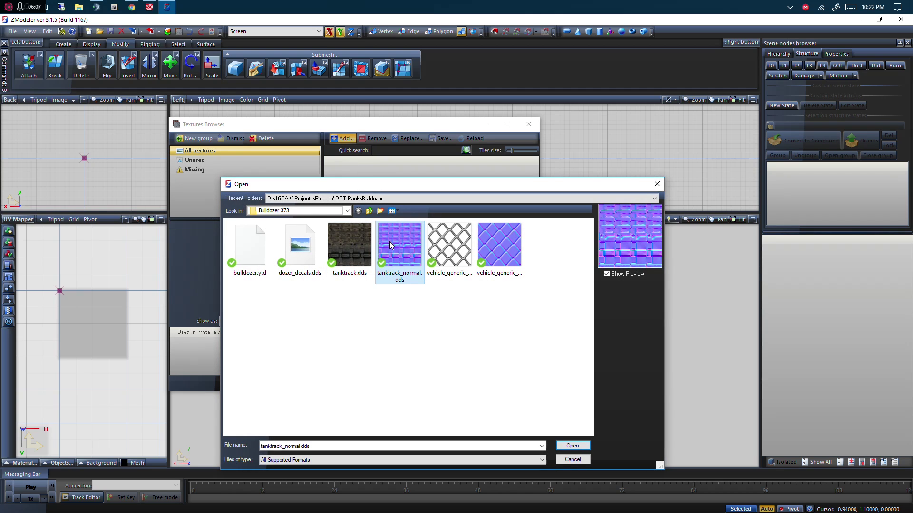
left_click(287, 212)
left_click(343, 462)
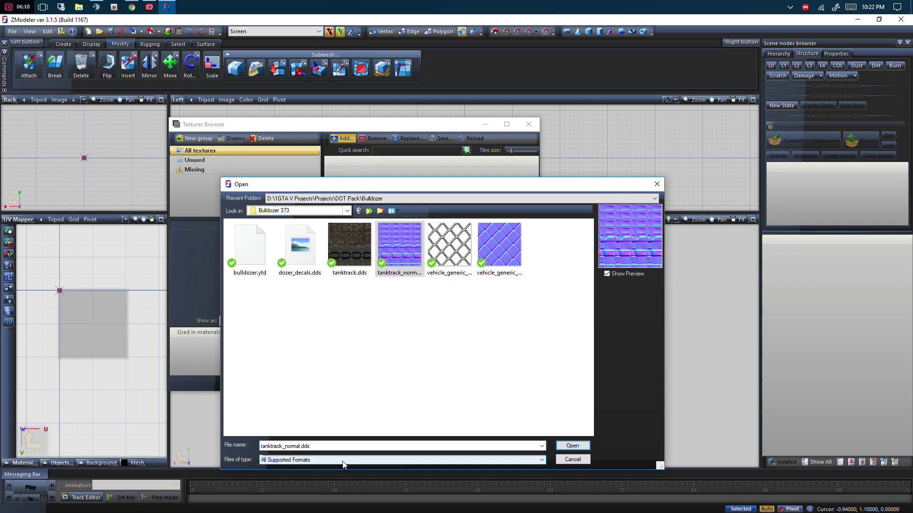
left_click(343, 462)
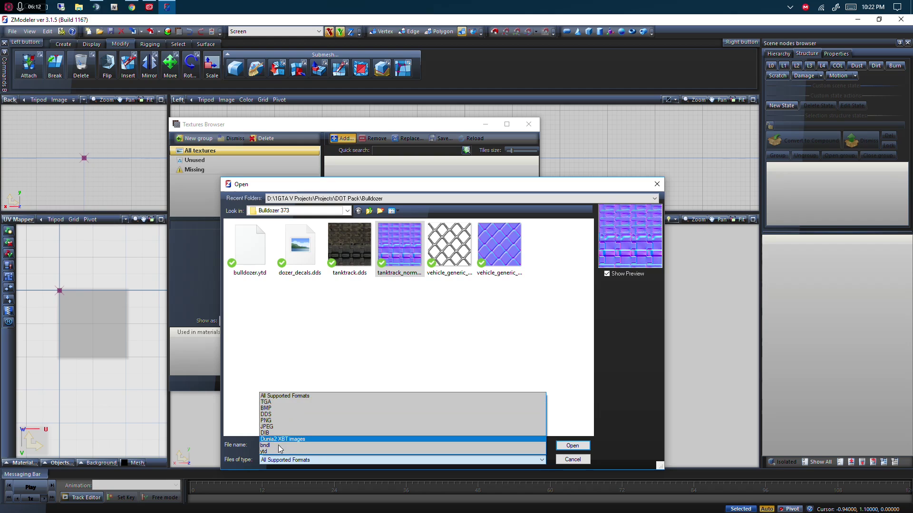
left_click(656, 185)
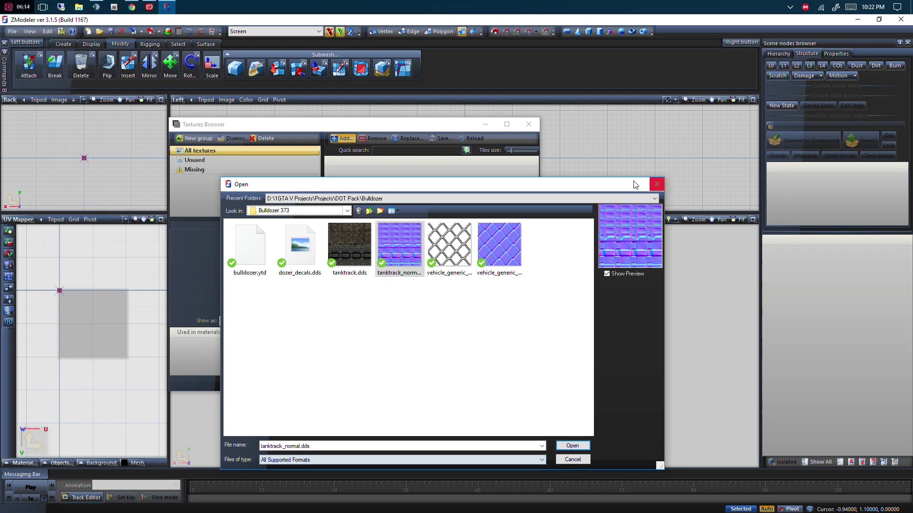
- Add the texture vehicle_generic_mesh1_normal.dds from the Bulldozer 373 folder to the Textures Browser
left_click_drag(348, 307, 512, 248)
left_click(503, 255)
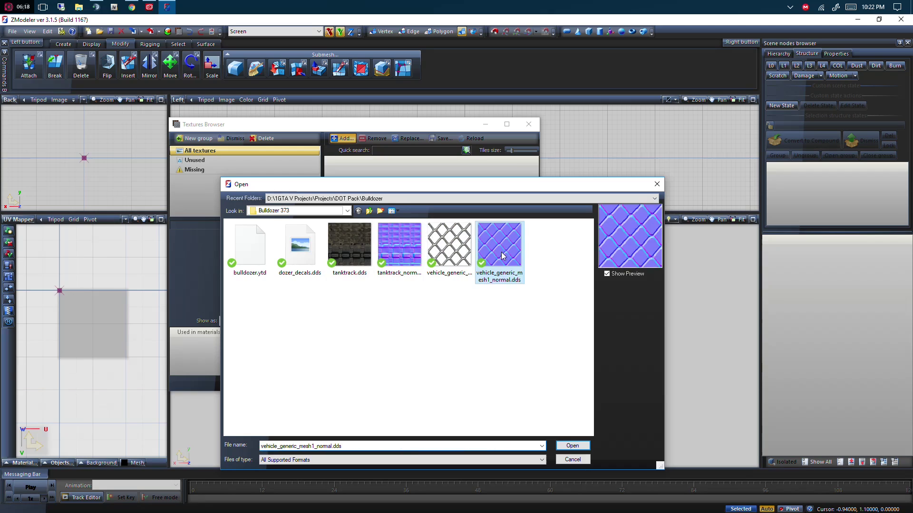
double_click(503, 256)
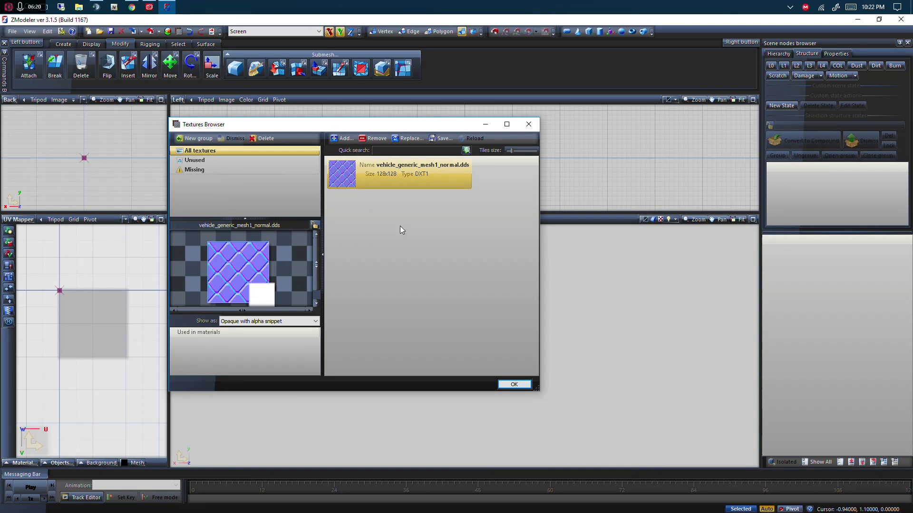
- Inspect the normal texture's preview and the Unused and Missing texture groups, and close the Textures Browser
scroll(231, 248, "up", 3)
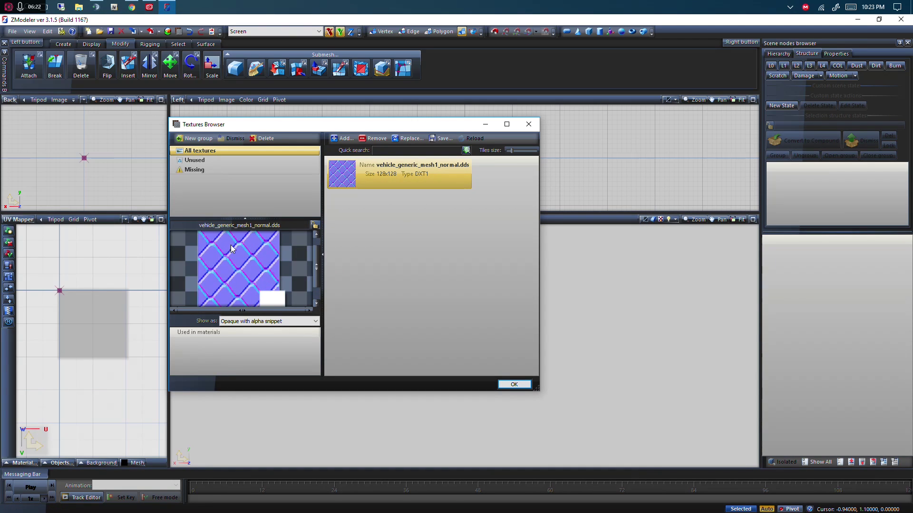
scroll(231, 249, "down", 3)
left_click(202, 161)
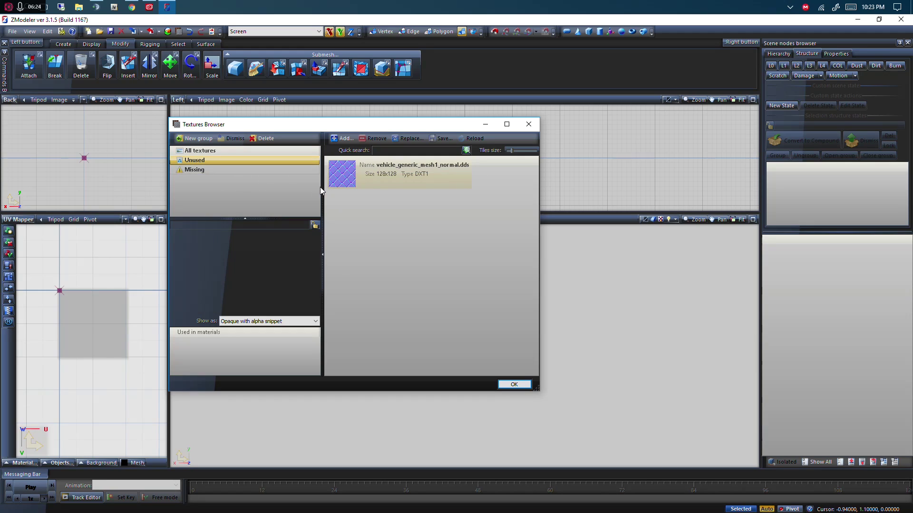
left_click(187, 170)
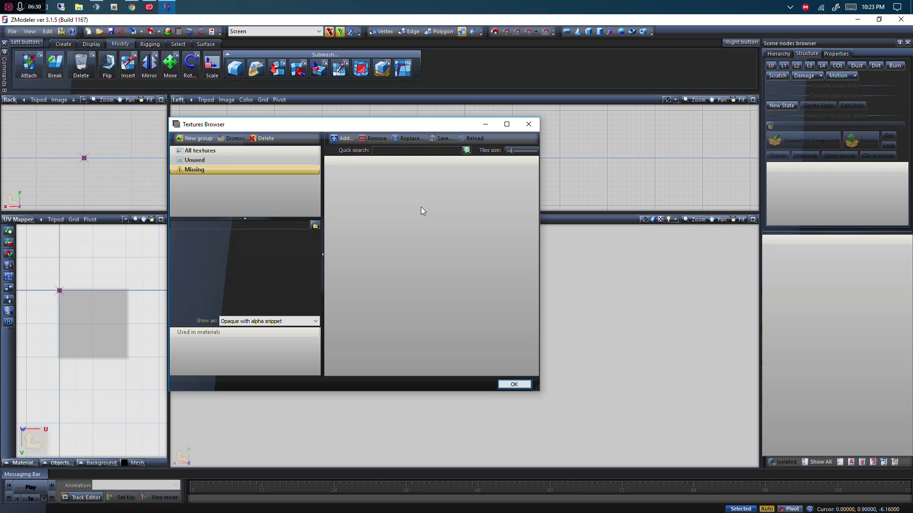
left_click(526, 127)
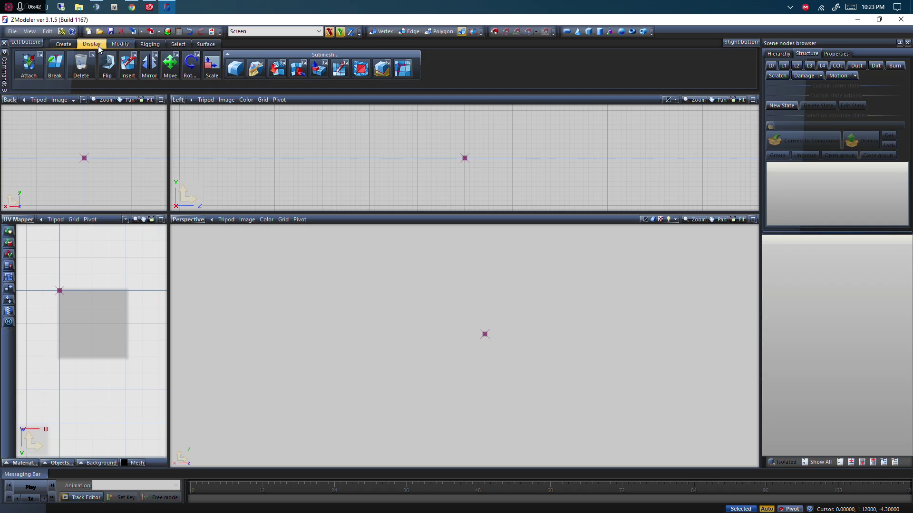
- Look through the Create commands, including Copy and the Polygon group, and show the Display commands
left_click(70, 47)
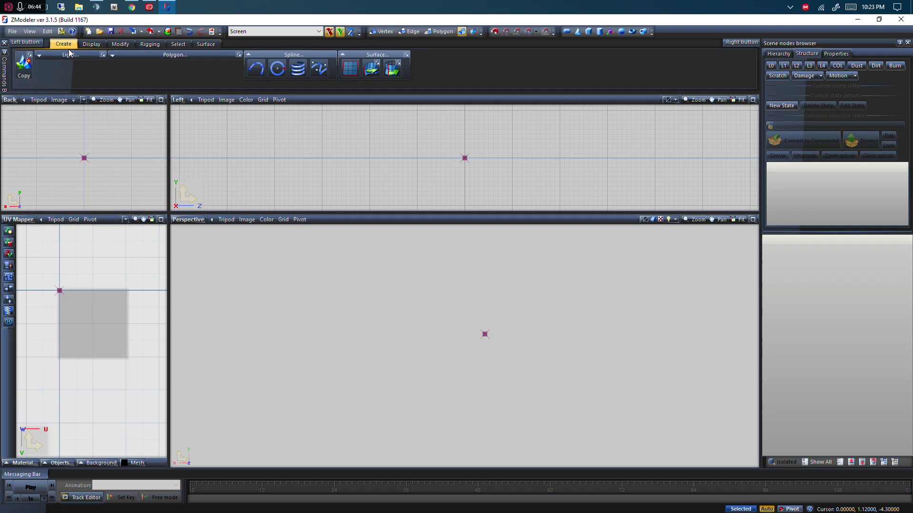
left_click(24, 65)
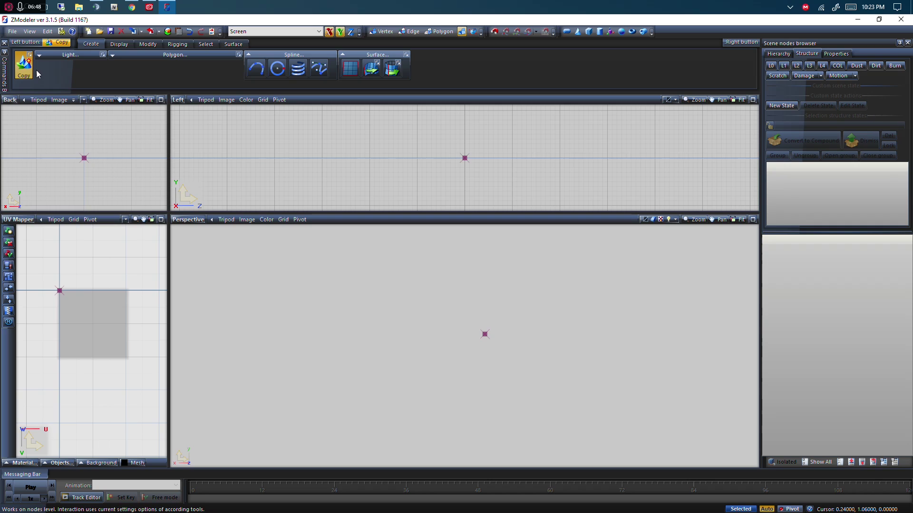
left_click(29, 70)
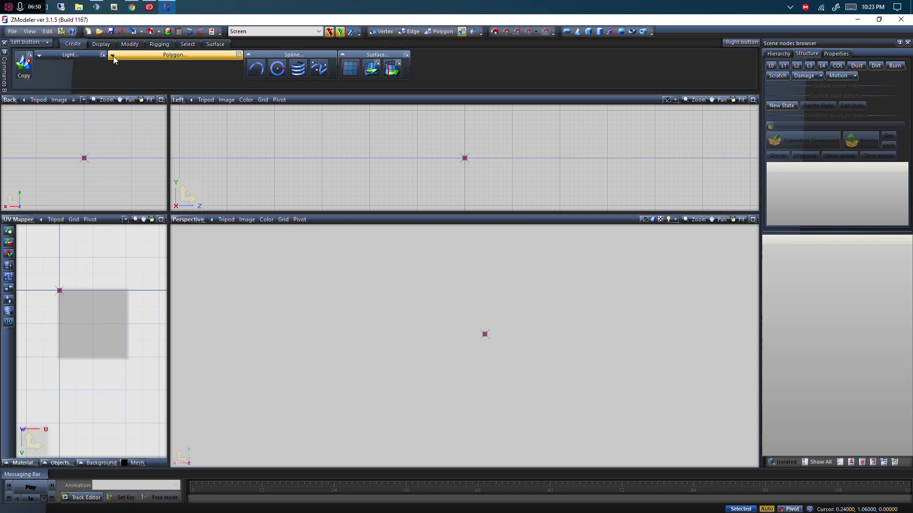
left_click(113, 57)
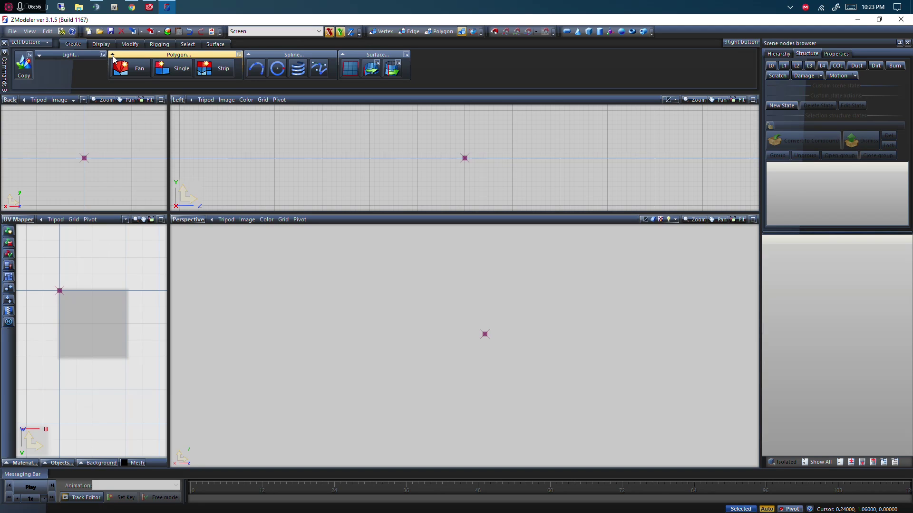
left_click(113, 57)
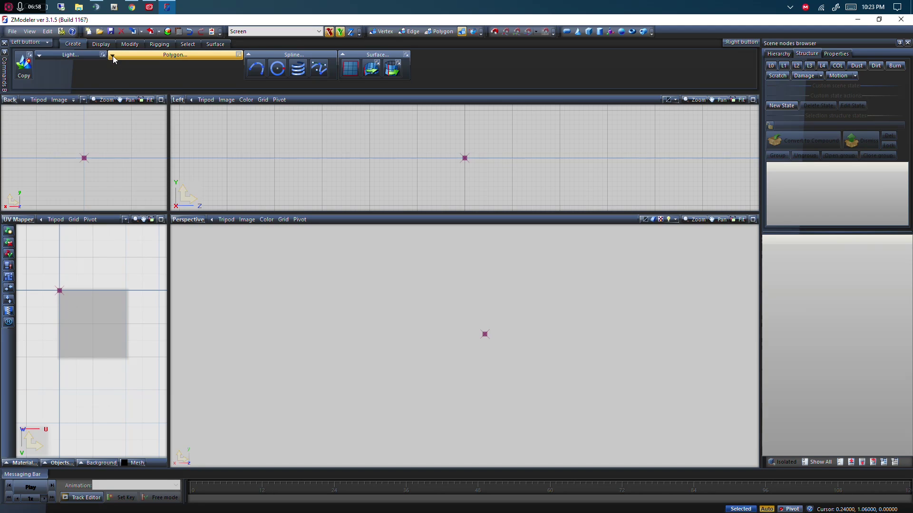
left_click(109, 45)
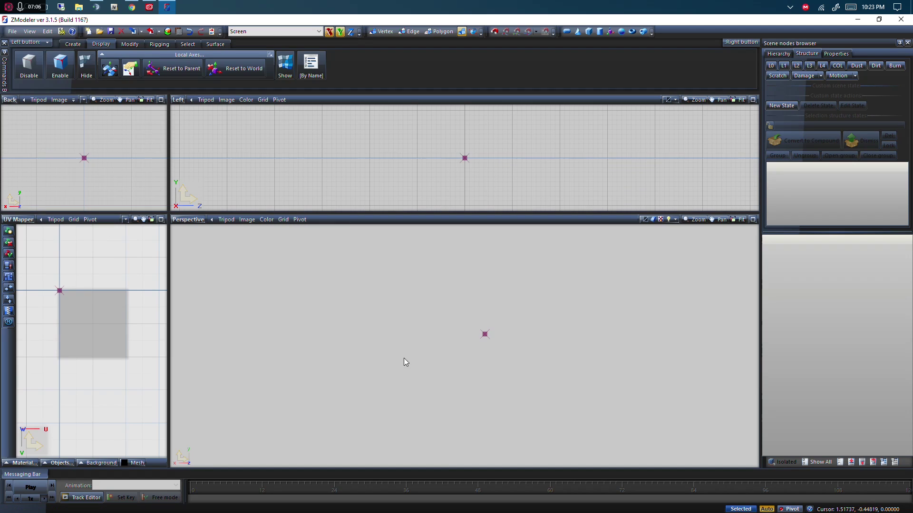
scroll(517, 310, "down", 1)
scroll(499, 311, "up", 5)
left_click(12, 31)
left_click(33, 91)
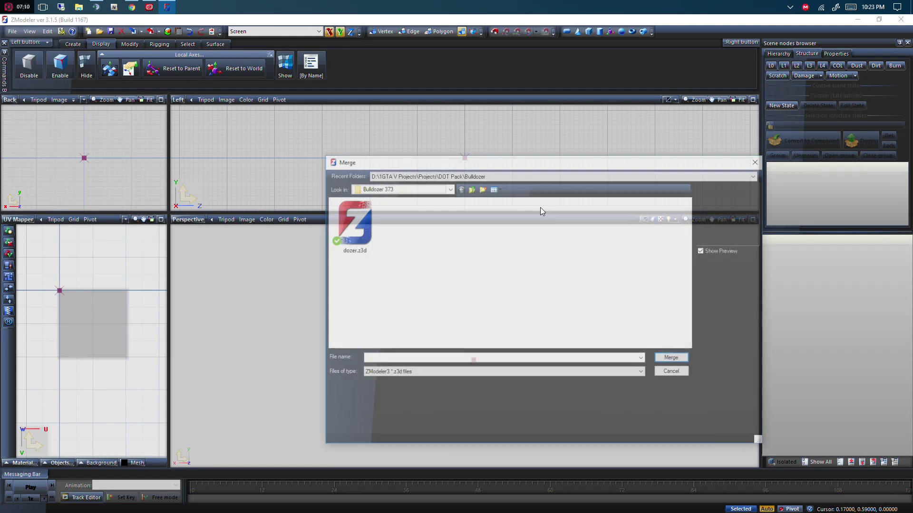
left_click(758, 157)
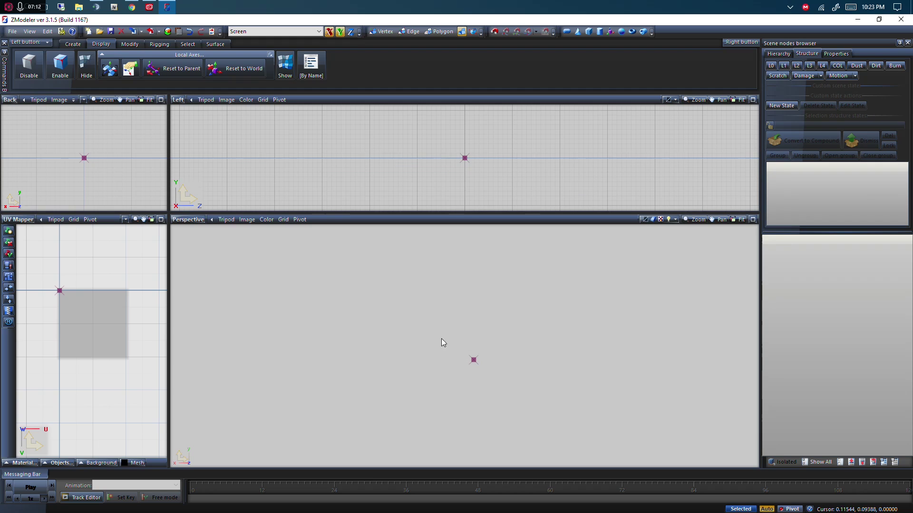
- Draw an eight-sided cylinder in the Perspective viewport
left_click(600, 32)
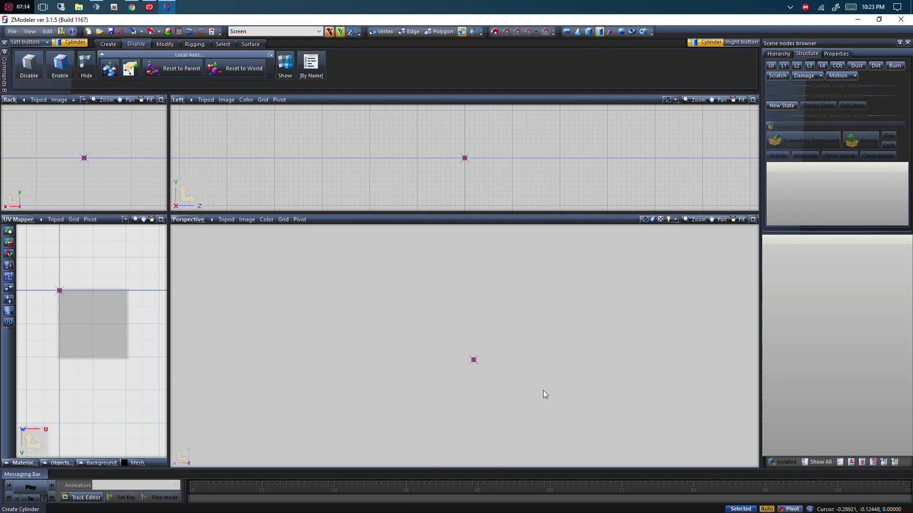
left_click_drag(544, 393, 418, 284)
left_click(453, 388)
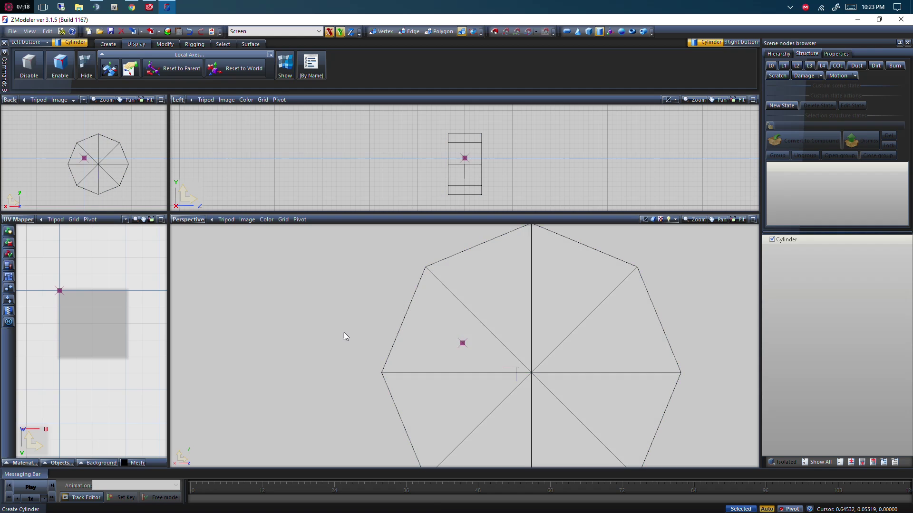
middle_click_drag(372, 344, 525, 321)
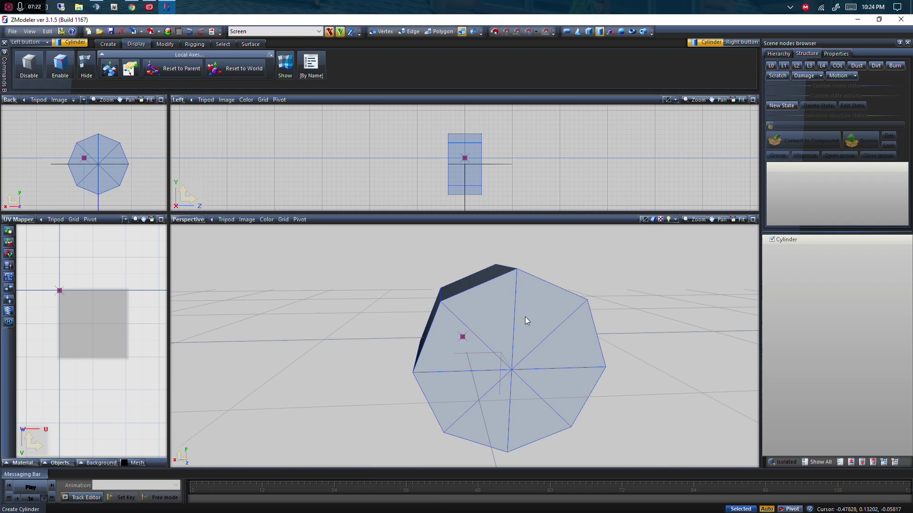
left_click(376, 360)
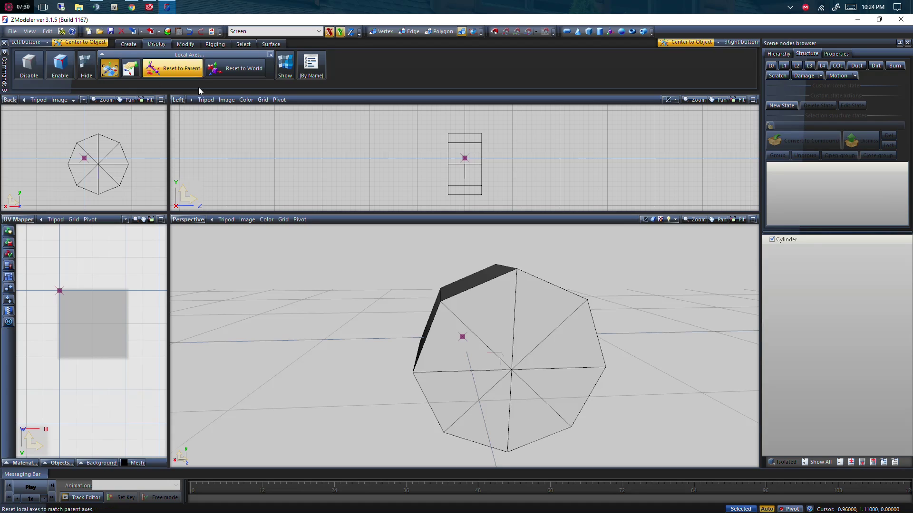
- Center the cylinder's local axes with Center to Object and deactivate the command
left_click(105, 69)
left_click(465, 186)
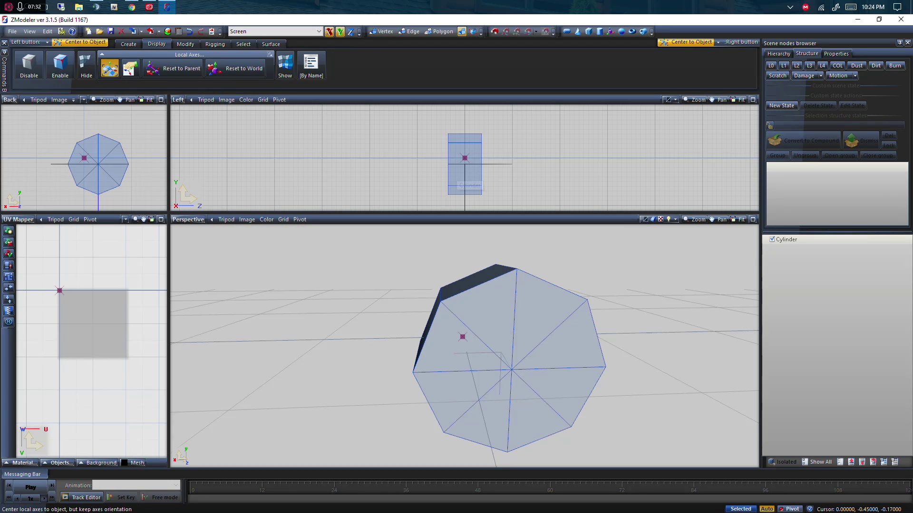
left_click(109, 69)
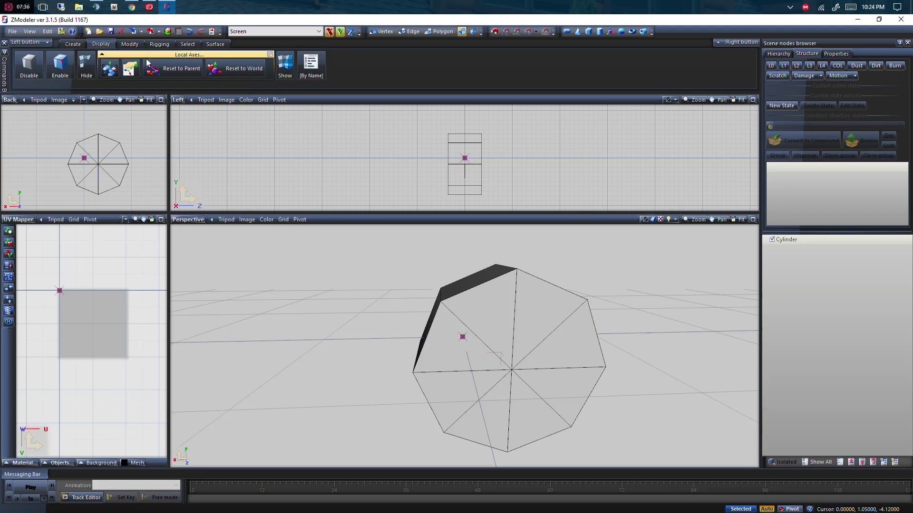
- Activate Reset to Parent, add a dummy helper, and nest the cylinder under it in the scene nodes hierarchy
left_click(168, 67)
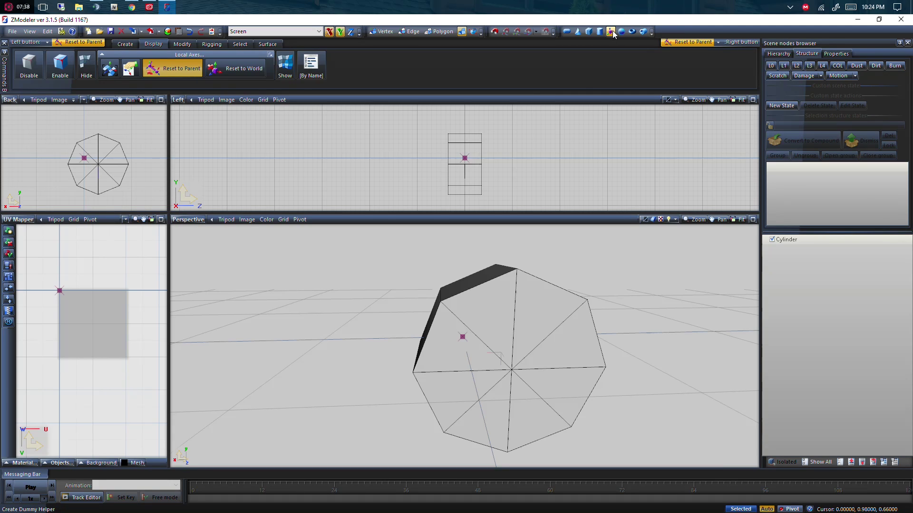
left_click(792, 250)
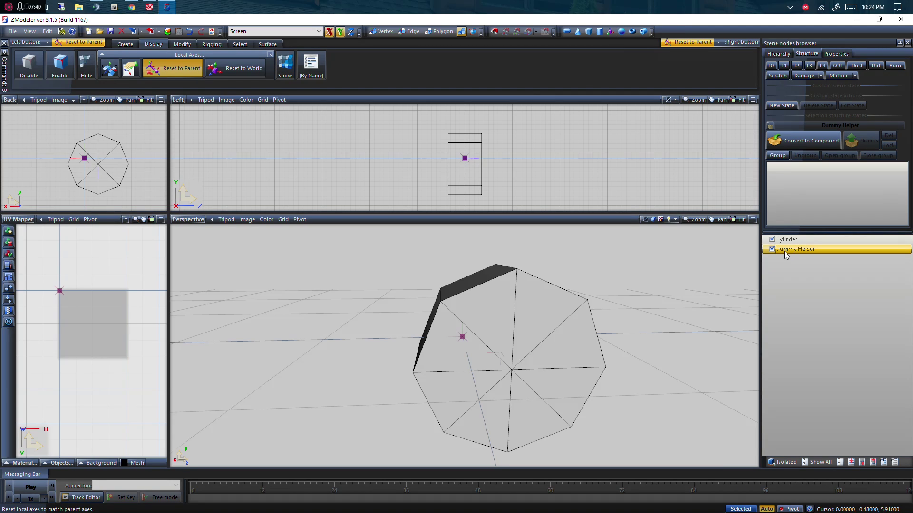
left_click_drag(785, 240, 818, 250)
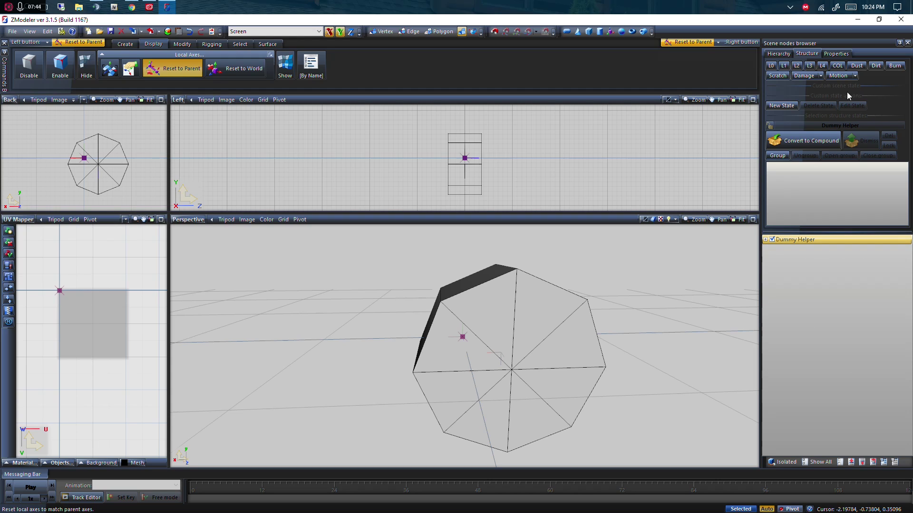
double_click(792, 241)
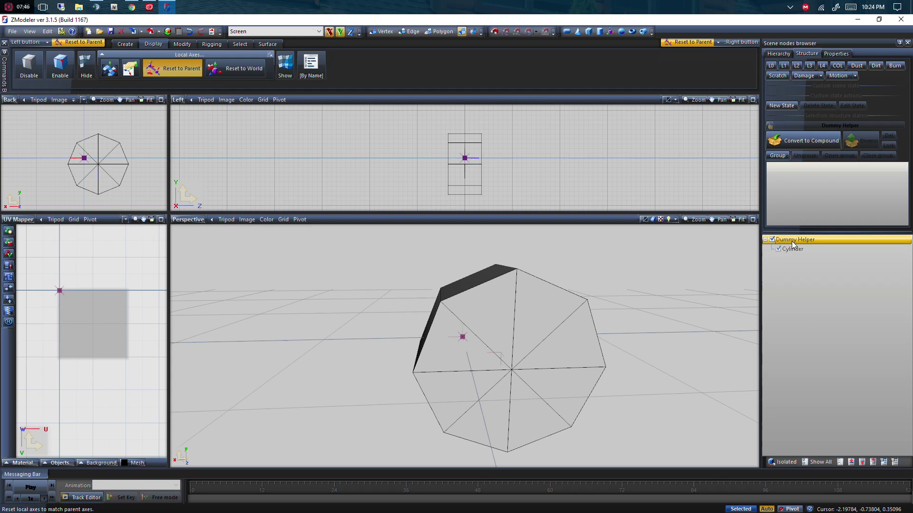
left_click(790, 248)
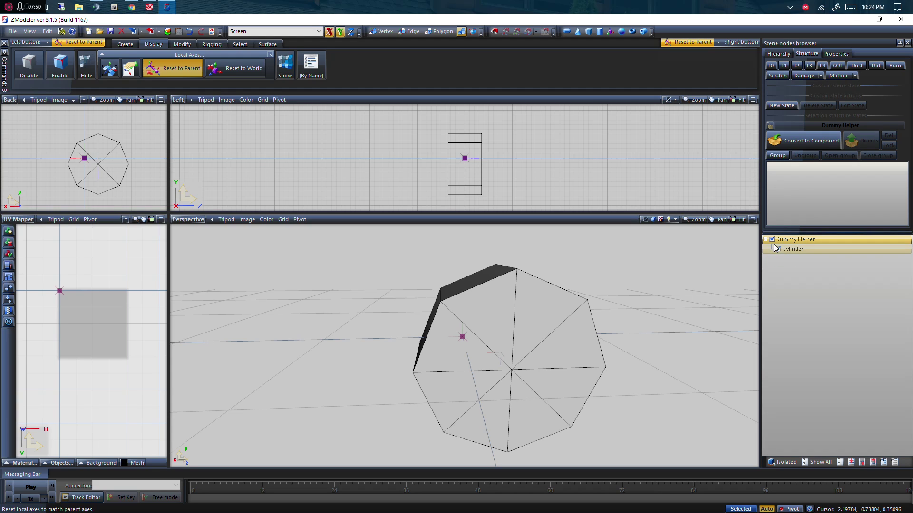
- Rename the dummy helper as parent and the cylinder beneath it as child
left_click(813, 239)
key("ctrl+a")
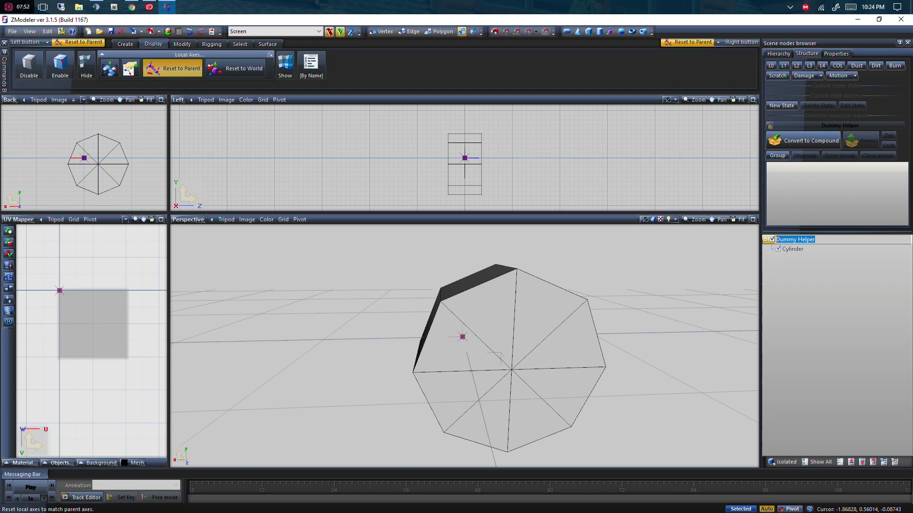
type("parent")
left_click(836, 249)
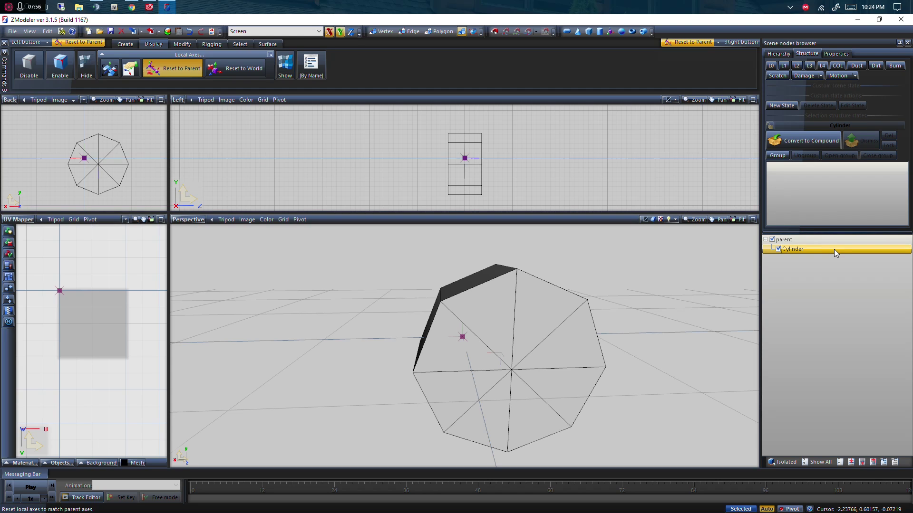
left_click(834, 249)
type("c")
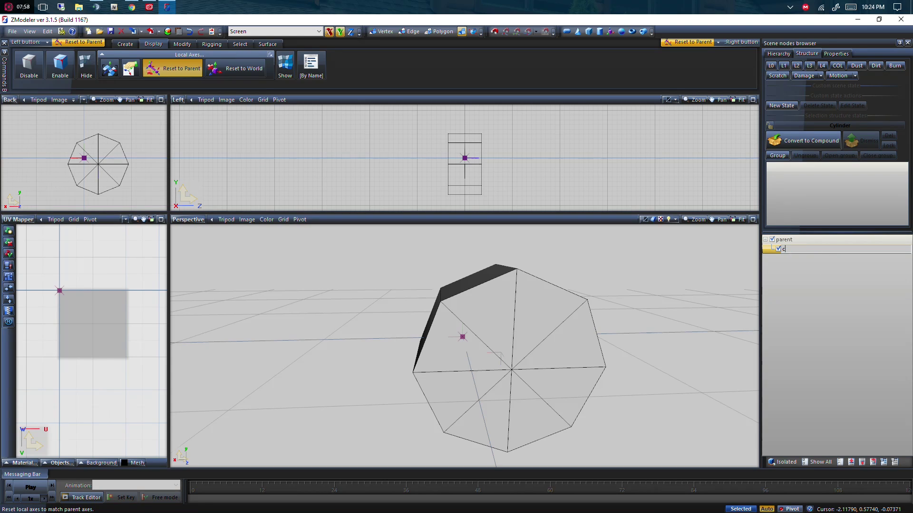
type("hild")
key("Return")
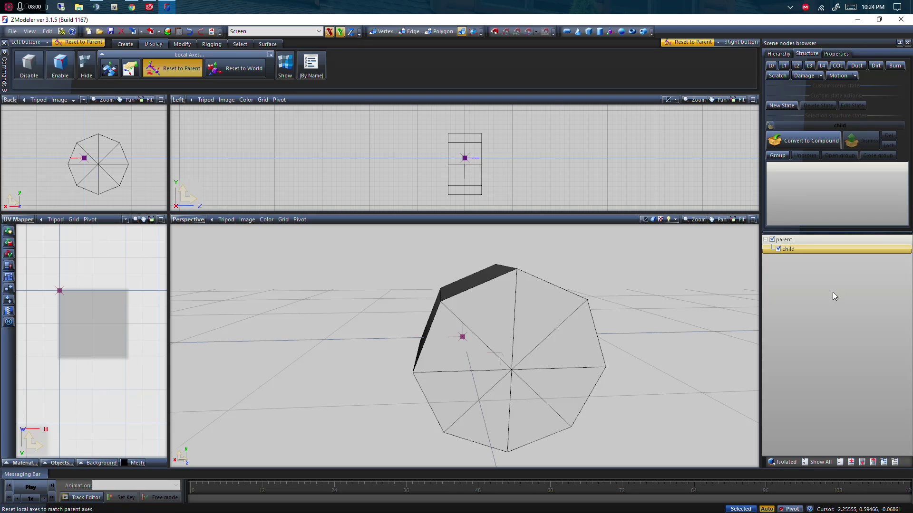
- Hide and show the child and parent nodes in turn, leaving both visible
left_click(778, 249)
left_click(777, 250)
left_click(778, 249)
left_click(776, 242)
left_click(773, 240)
left_click(773, 240)
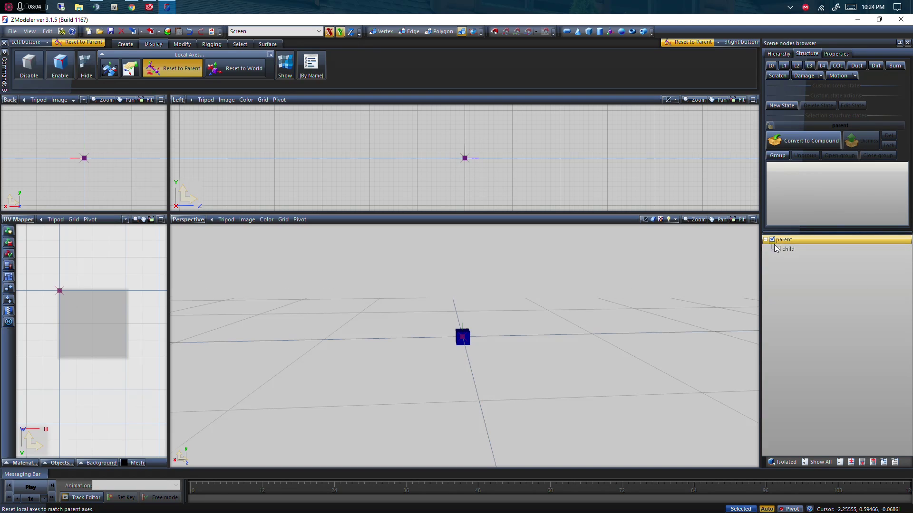
left_click(780, 250)
left_click(779, 249)
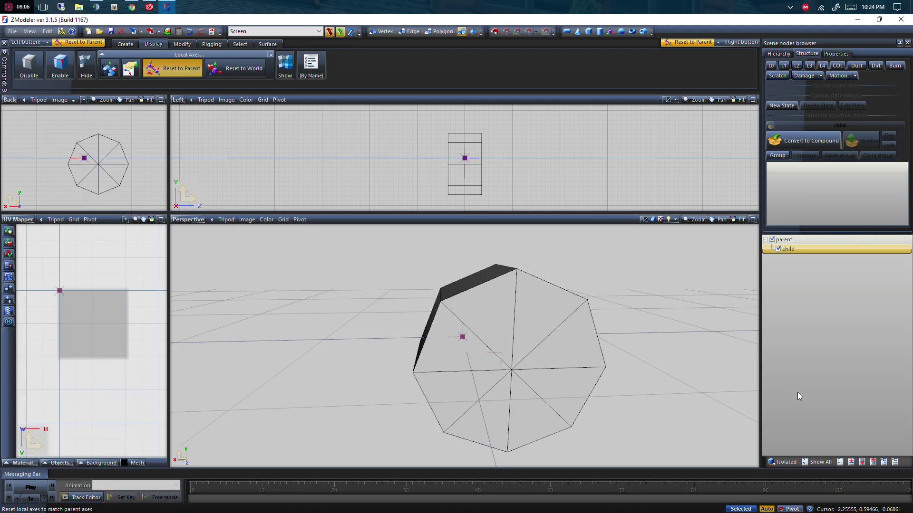
- Turn on Isolated mode and select the parent and child nodes to compare their display in the Perspective viewport
left_click(783, 463)
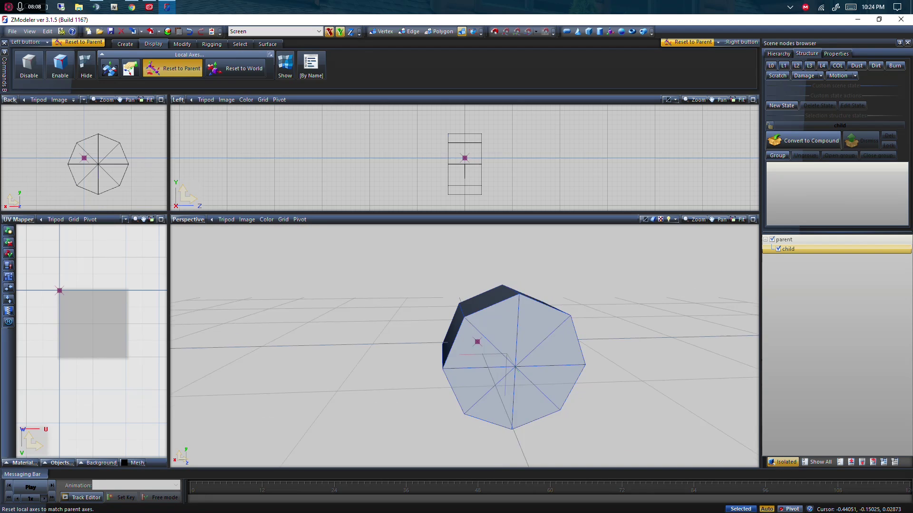
left_click(784, 239)
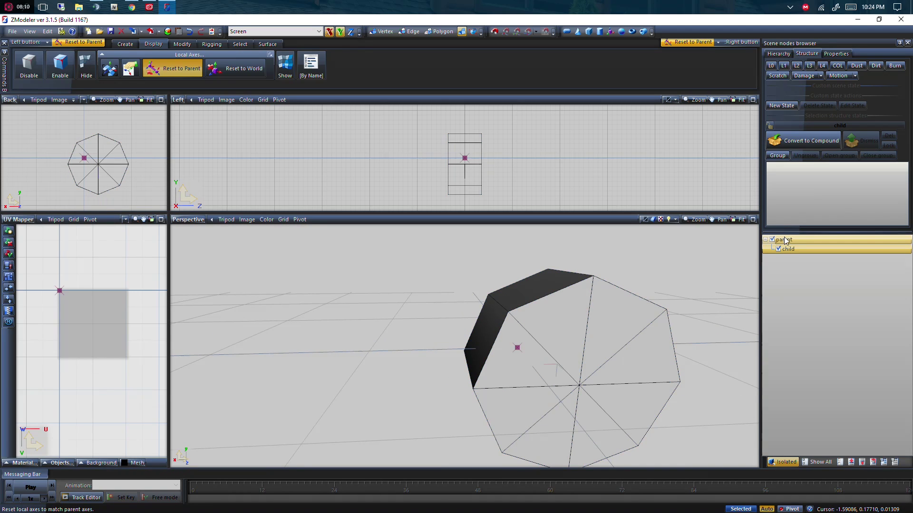
middle_click_drag(409, 338, 675, 323)
left_click(788, 249)
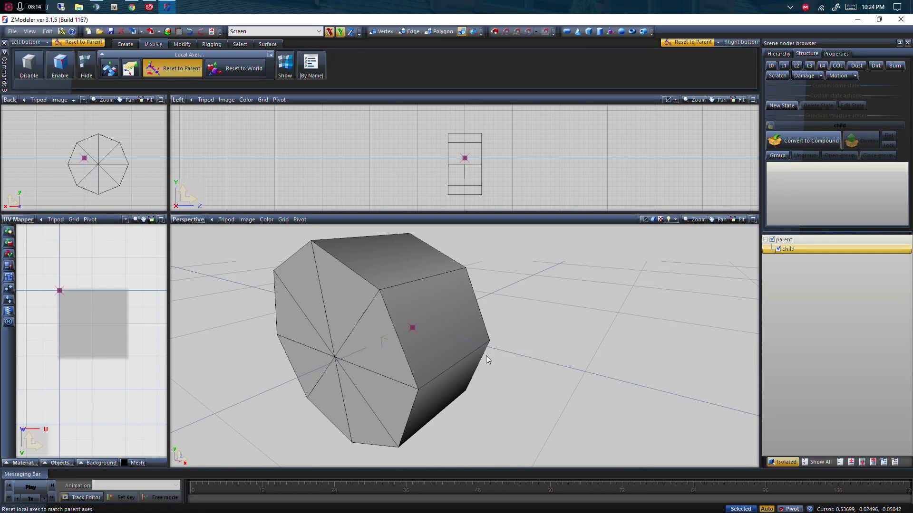
scroll(486, 356, "up", 5)
scroll(333, 373, "down", 2)
middle_click_drag(314, 373, 475, 366)
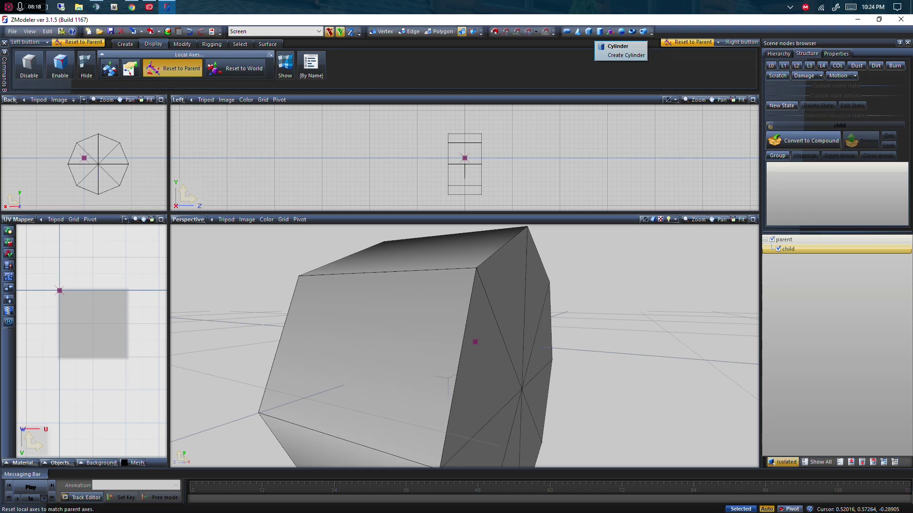
scroll(592, 294, "down", 2)
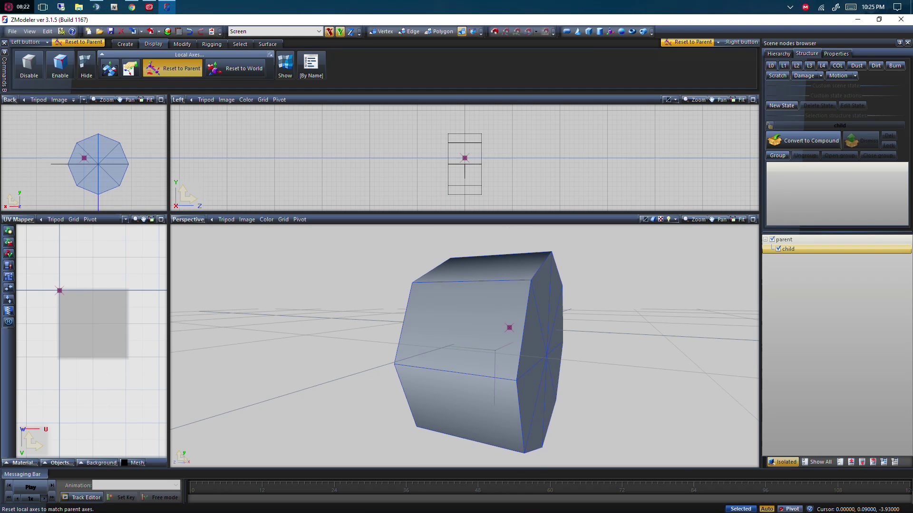
- Open the import dialog and select bulldozer.yft in the Bulldozer 373 folder to view its preview and import options
left_click(13, 32)
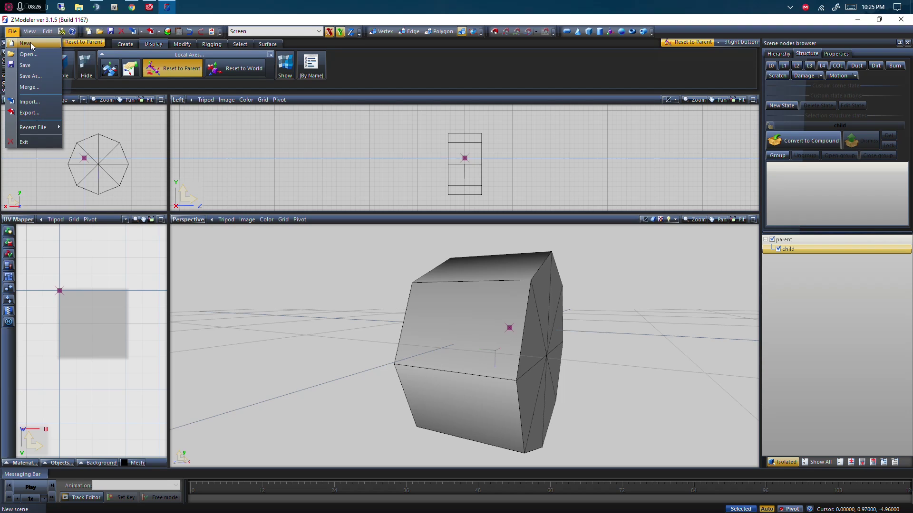
left_click(47, 104)
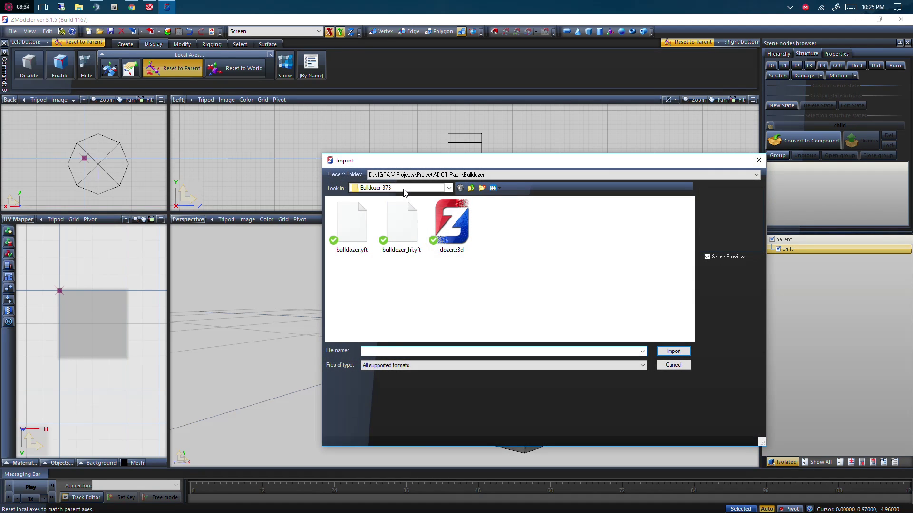
left_click(409, 188)
left_click(503, 321)
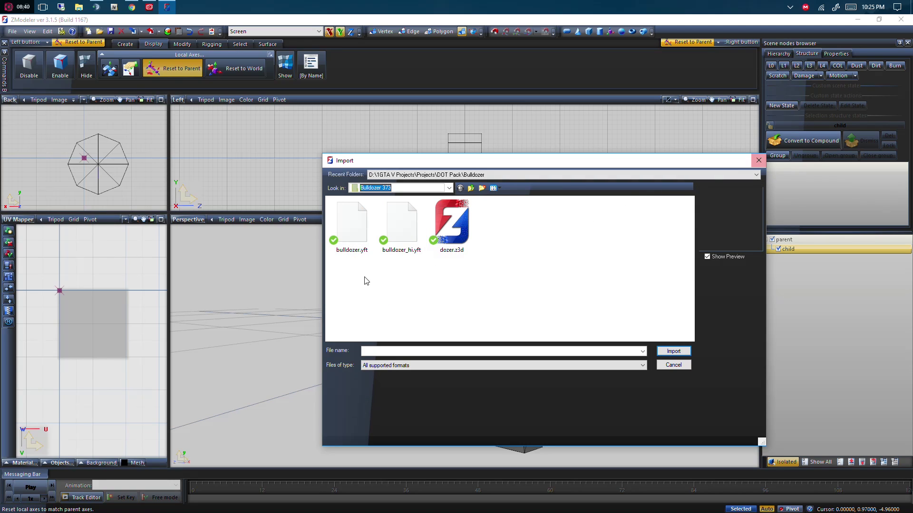
left_click(351, 224)
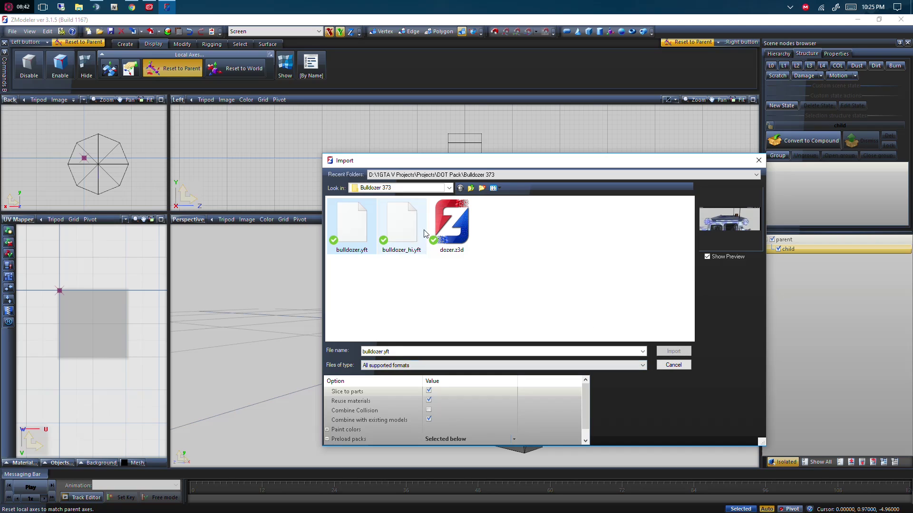
- Browse the import dialog from drive D: through 1GTA V Projects and Dev Vehicles to the 2013 TahoePPV folder
left_click(448, 187)
left_click(378, 322)
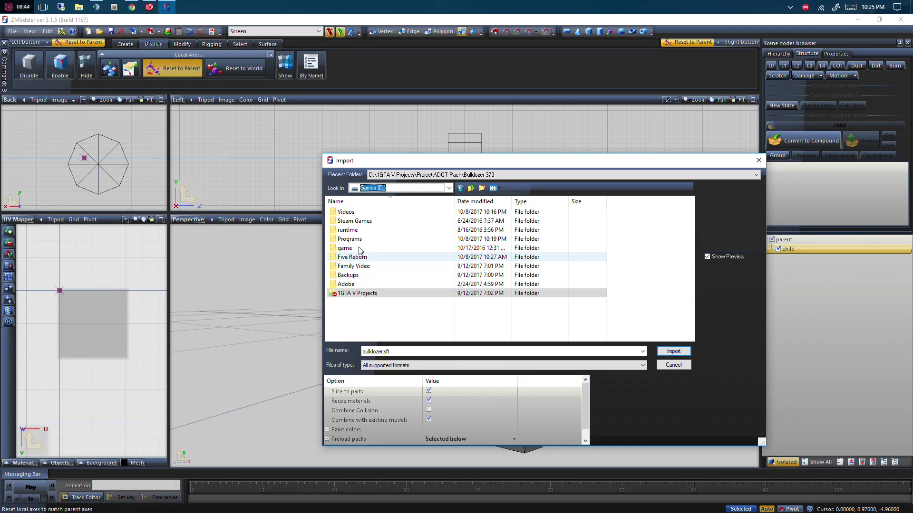
double_click(373, 294)
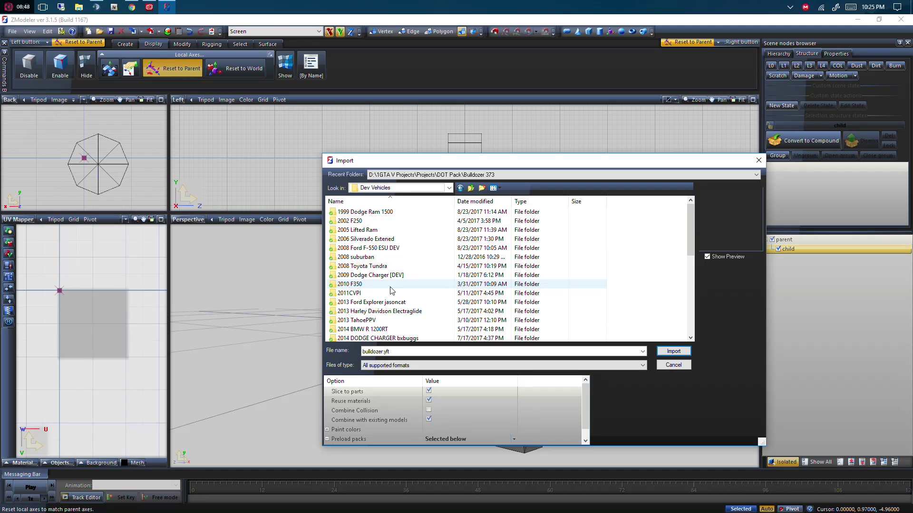
double_click(376, 320)
double_click(452, 223)
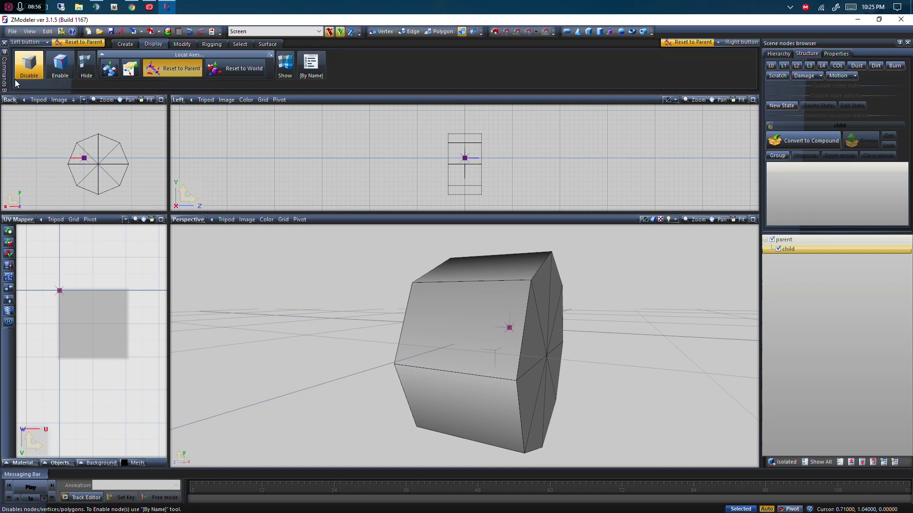
- Reopen the import dialog, view the list of supported import file types, and close the dialog without importing
left_click(133, 33)
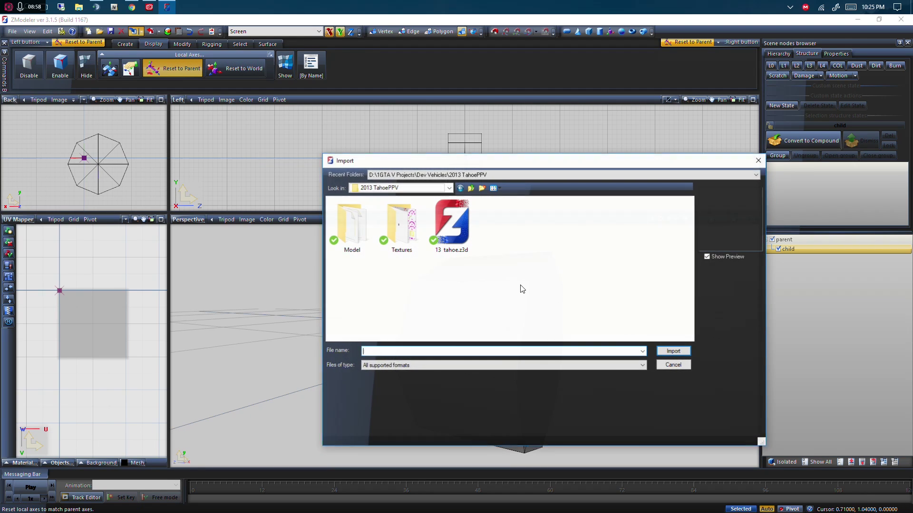
left_click(389, 365)
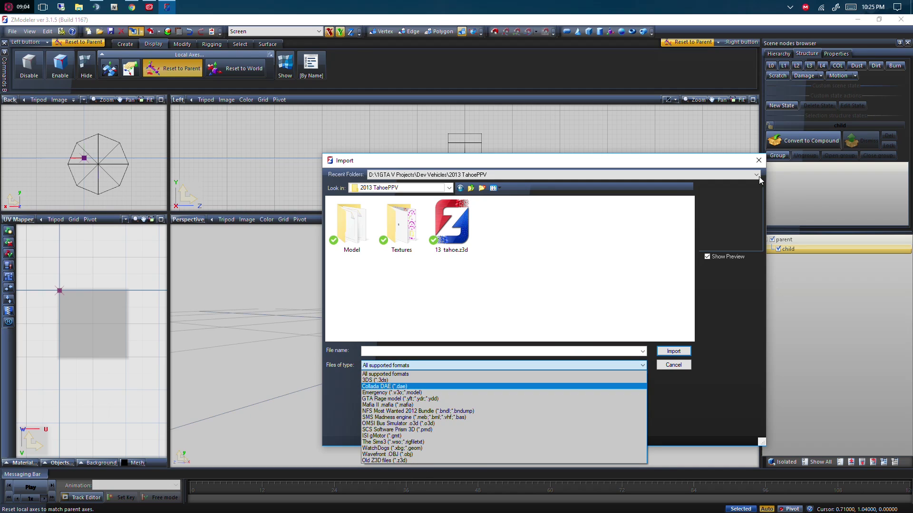
left_click(759, 160)
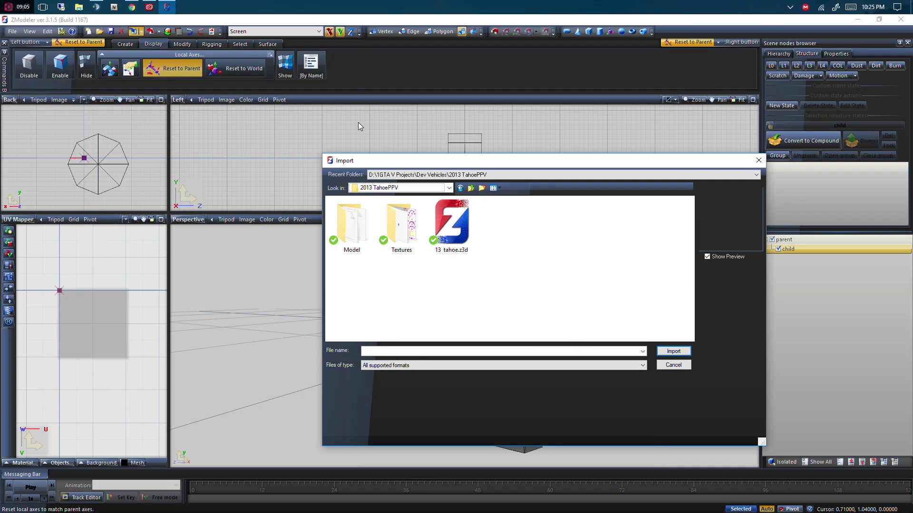
left_click(759, 161)
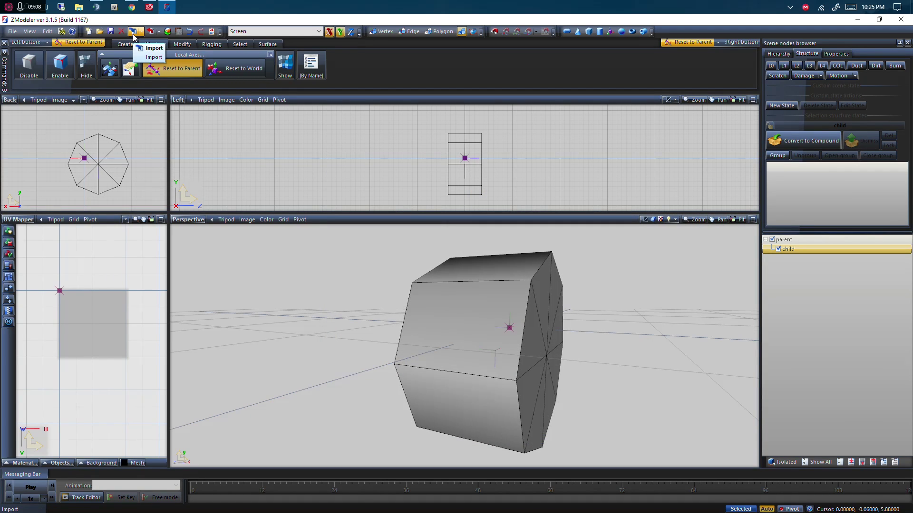
- Open the export dialog, select bulldozer_hi.yft, view the available export formats, and close the dialog without exporting
left_click(12, 32)
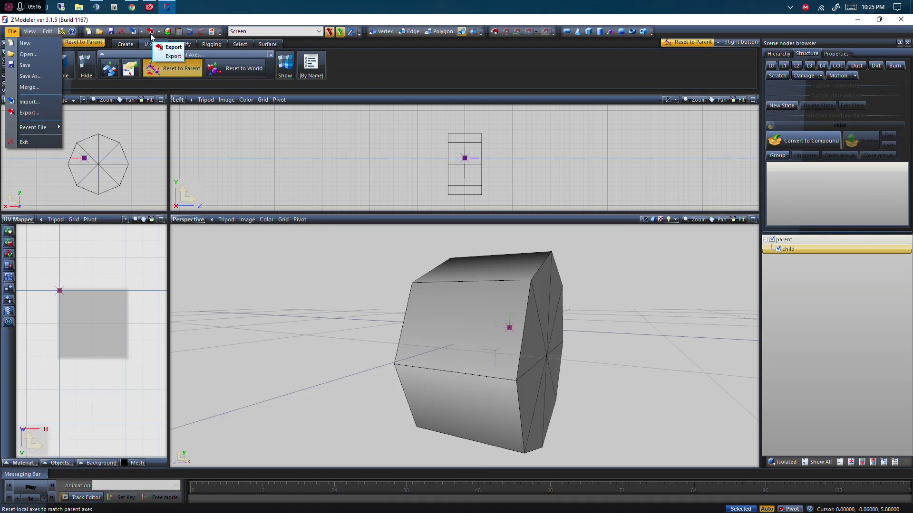
left_click(29, 113)
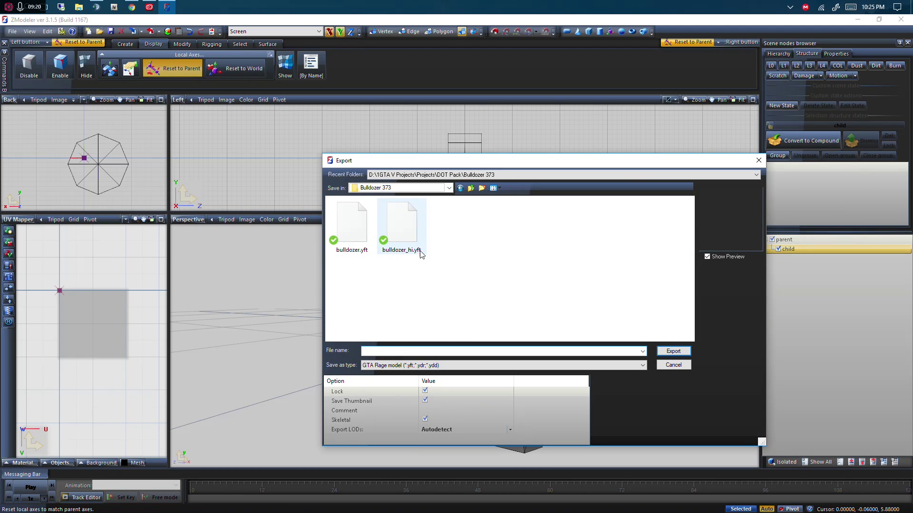
left_click(419, 256)
left_click(411, 369)
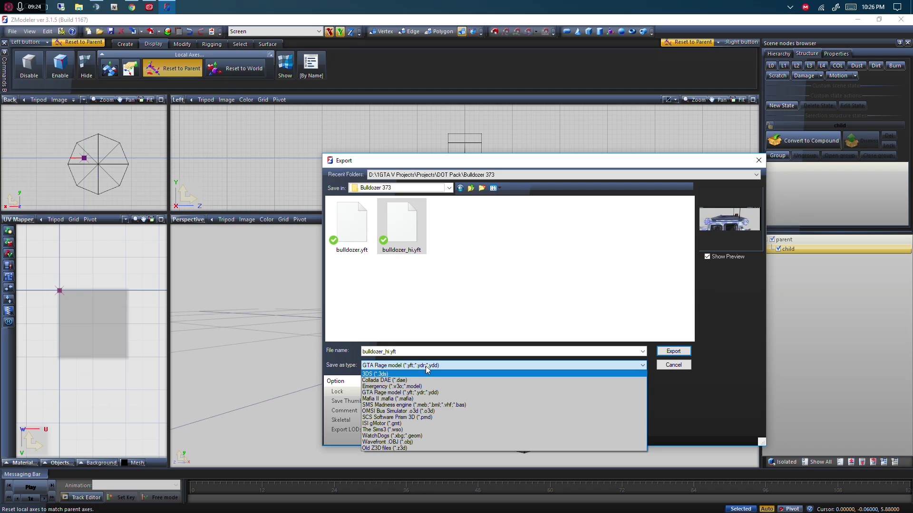
left_click(760, 162)
left_click(759, 162)
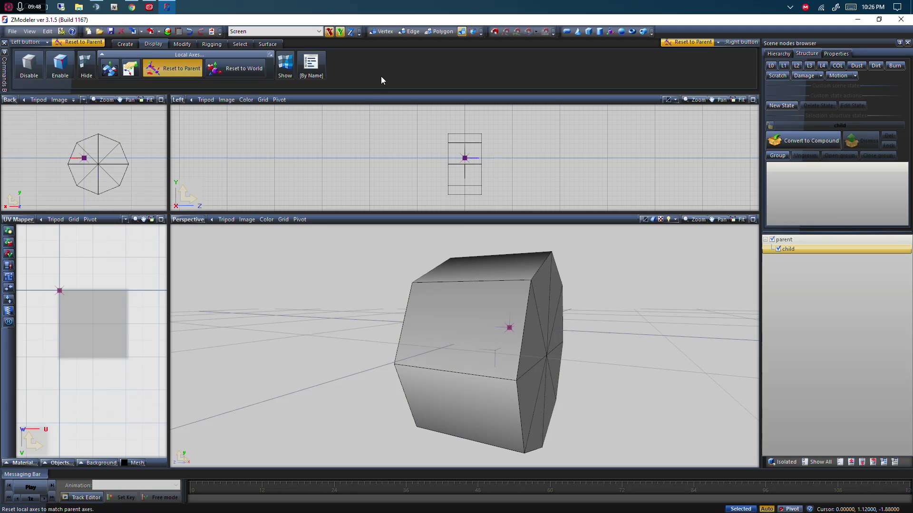
- Switch to polygon level and use the Move tool to pull one side polygon of the child cylinder sideways in the Left view
left_click(438, 31)
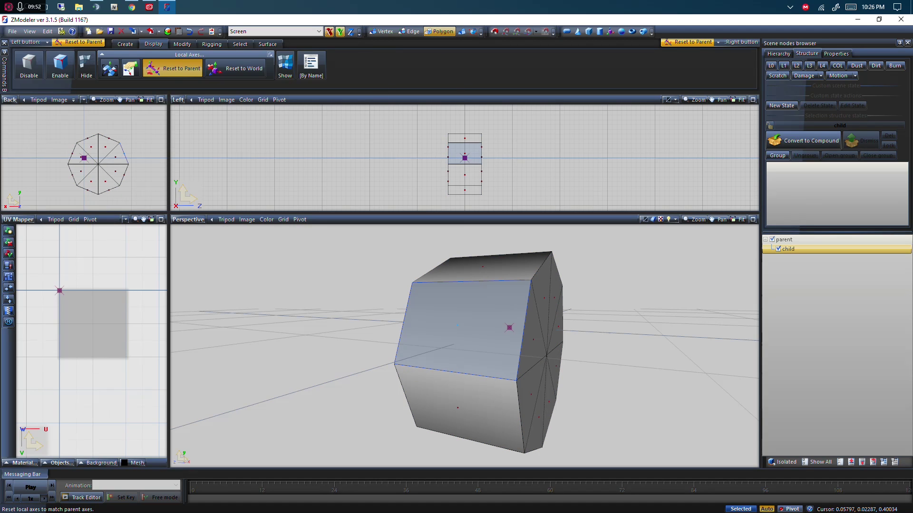
middle_click_drag(527, 313, 398, 336)
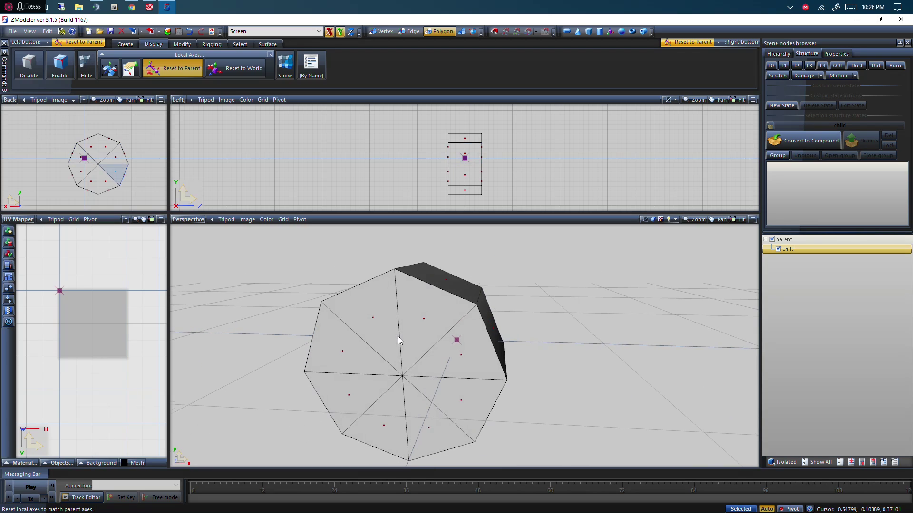
left_click(176, 43)
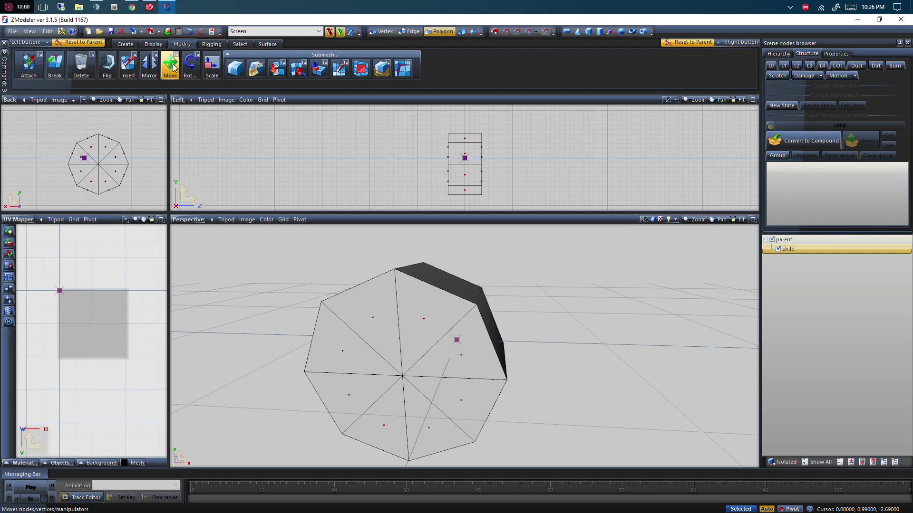
left_click(171, 65)
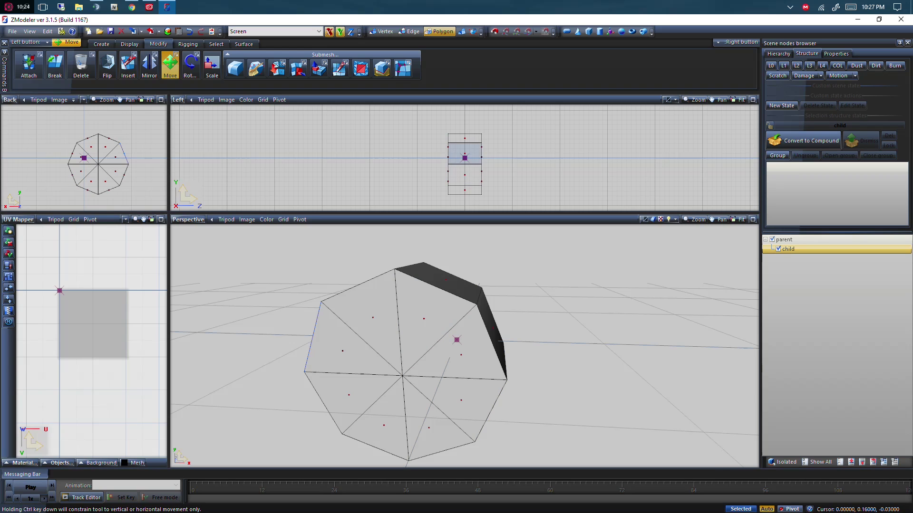
scroll(465, 158, "up", 4)
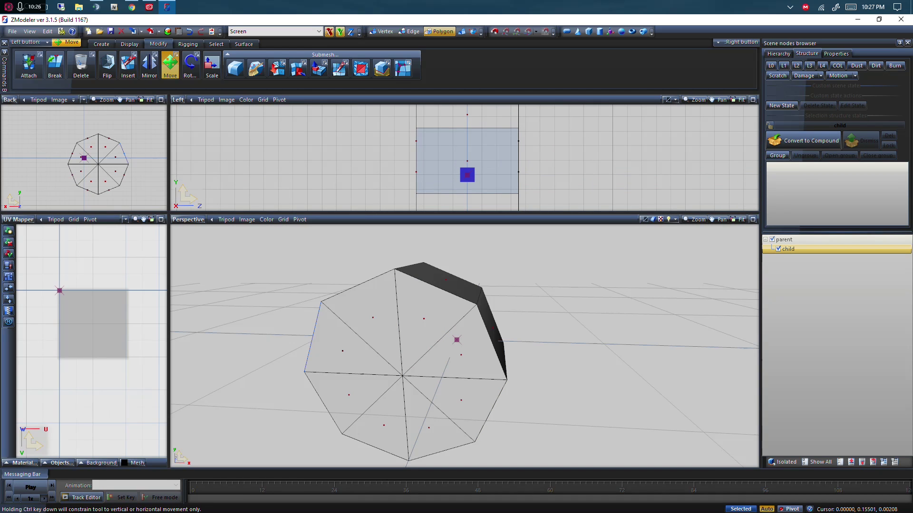
left_click_drag(465, 158, 360, 166)
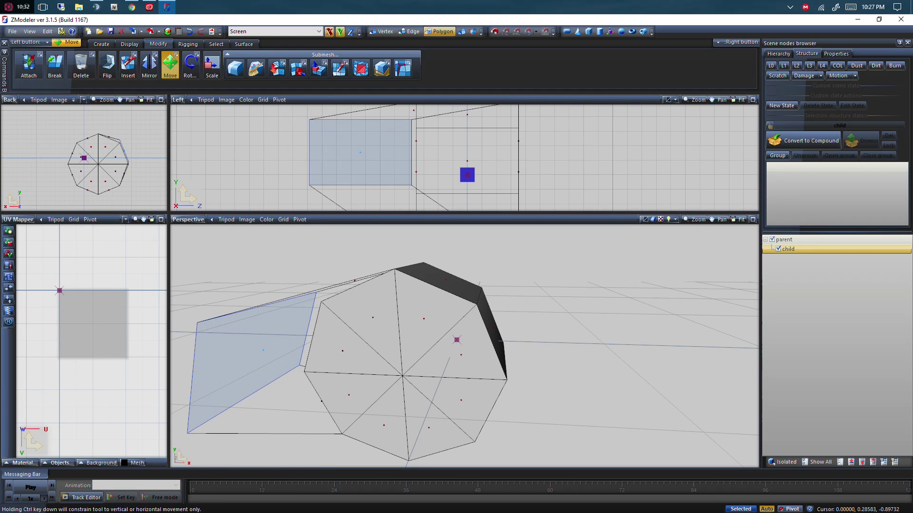
- Shift the displaced polygon back toward the cylinder with movement restricted to the X axis, and try moving with only the Z axis active
left_click(330, 35)
left_click_drag(344, 161, 344, 102)
left_click_drag(226, 101, 232, 163)
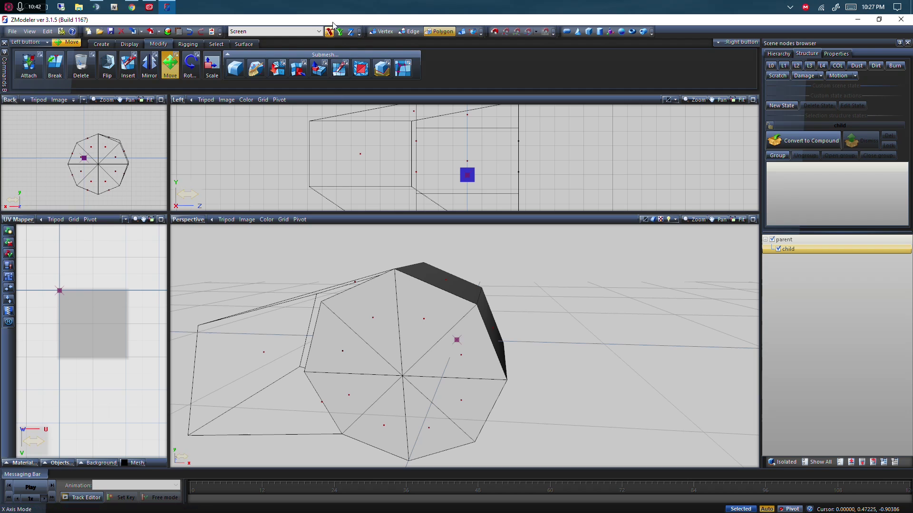
left_click_drag(359, 154, 408, 154)
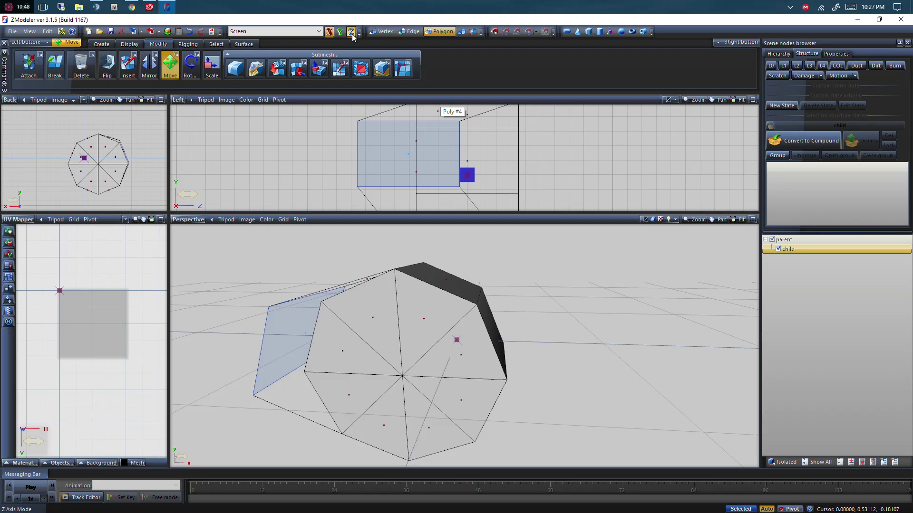
left_click(352, 35)
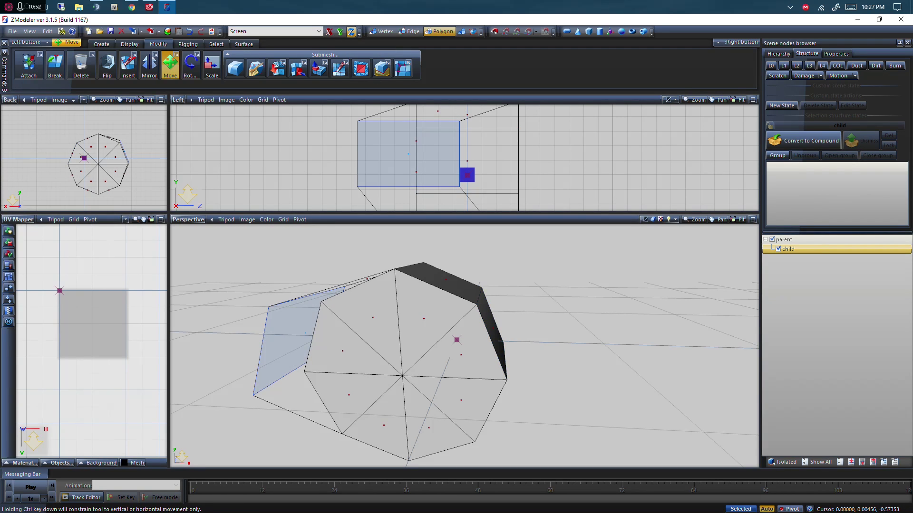
left_click_drag(408, 154, 471, 141)
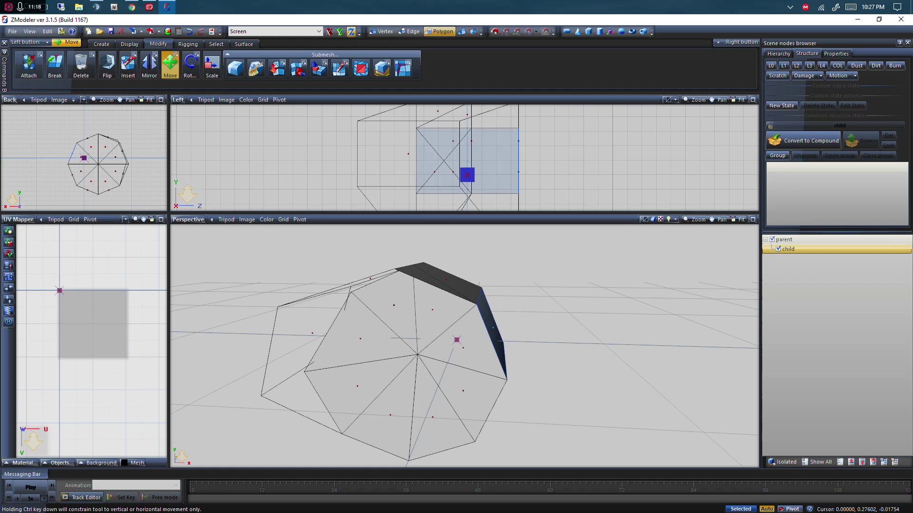
- Switch to edge level, select the cylinder's top edges in the Left view, and move them upward along the Y axis
left_click(410, 31)
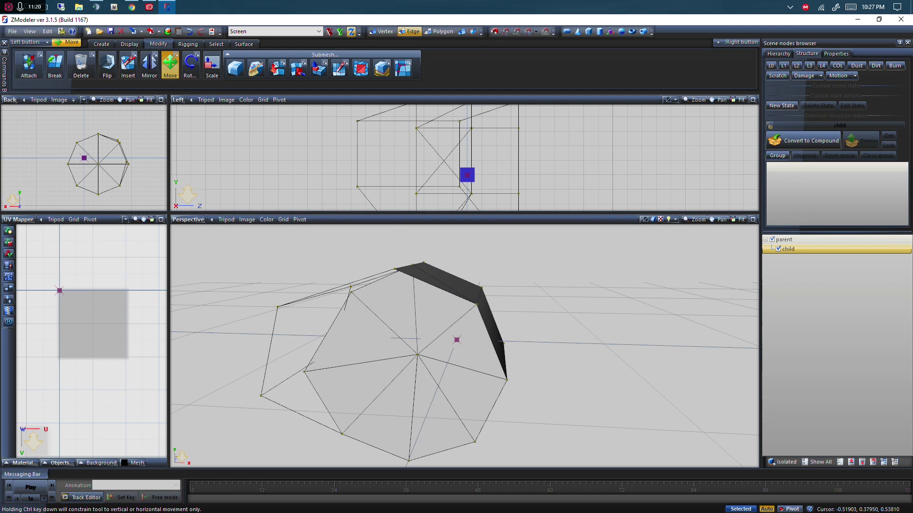
scroll(395, 240, "up", 5)
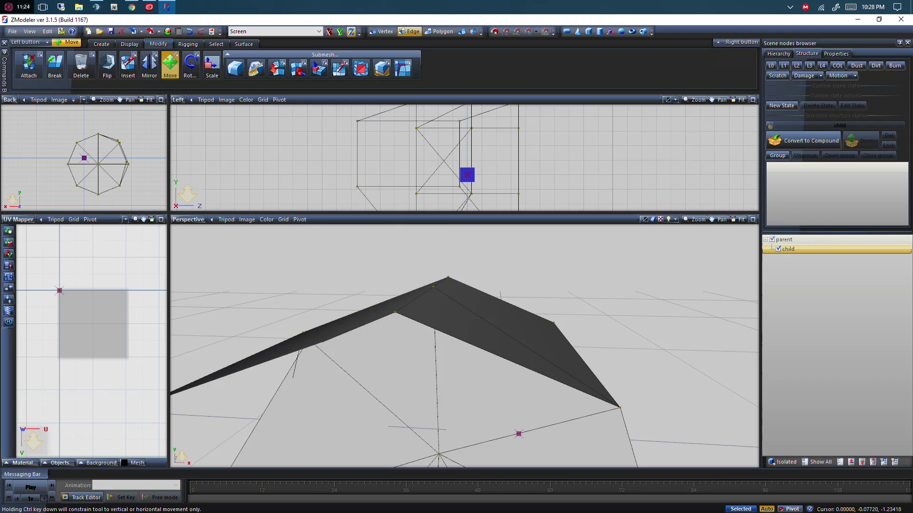
scroll(291, 196, "down", 3)
scroll(383, 136, "up", 2)
scroll(361, 143, "up", 3)
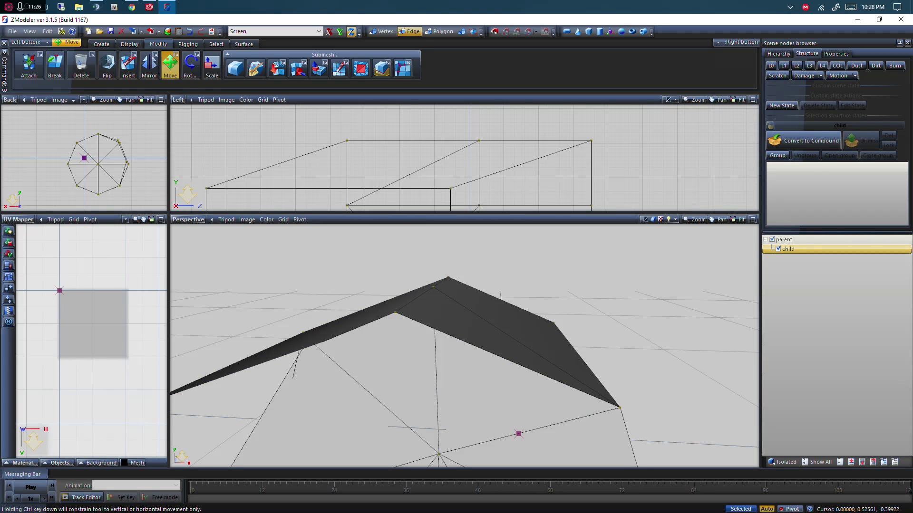
left_click_drag(308, 114, 604, 145)
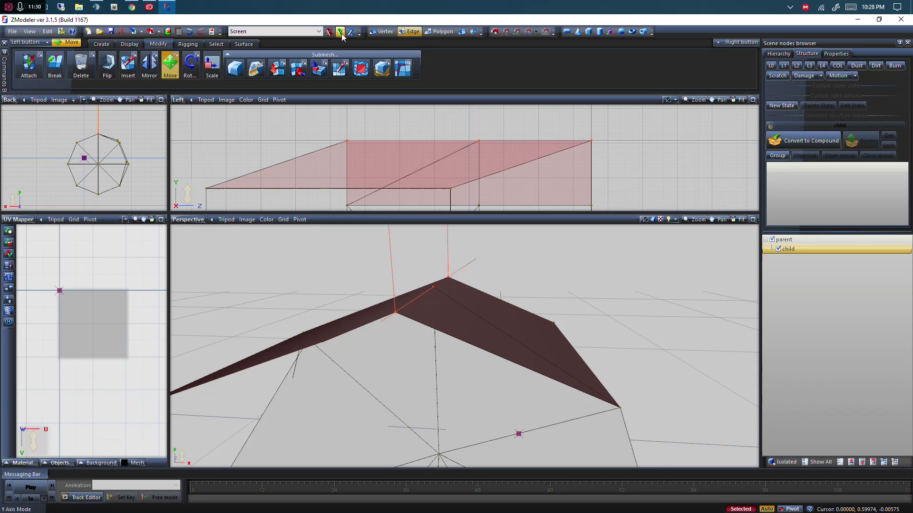
left_click_drag(346, 141, 347, 49)
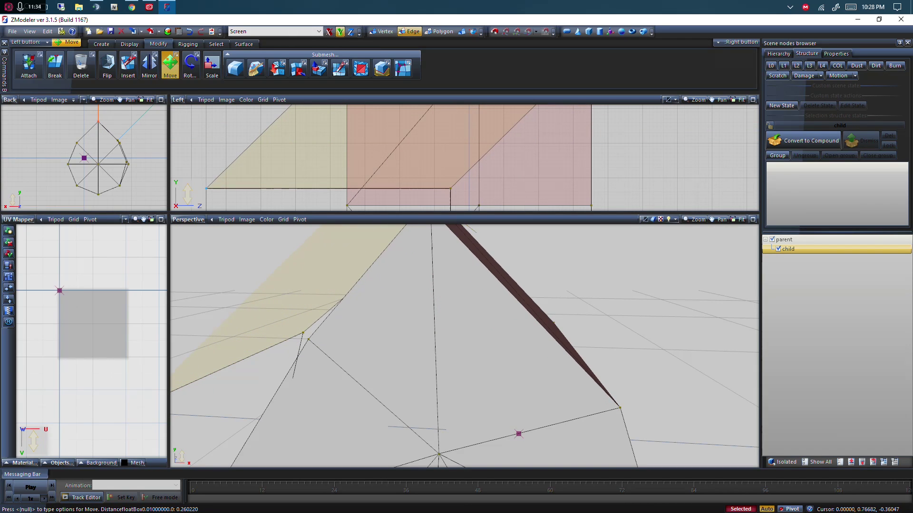
- Switch to vertex level to edit the child cylinder's individual points in the Left view
scroll(503, 278, "down", 5)
scroll(502, 279, "up", 3)
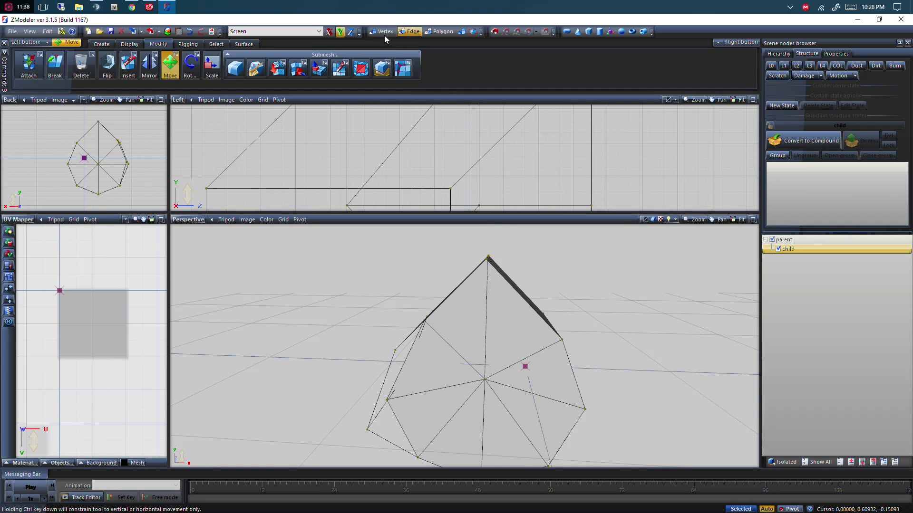
key("1")
scroll(475, 333, "up", 4)
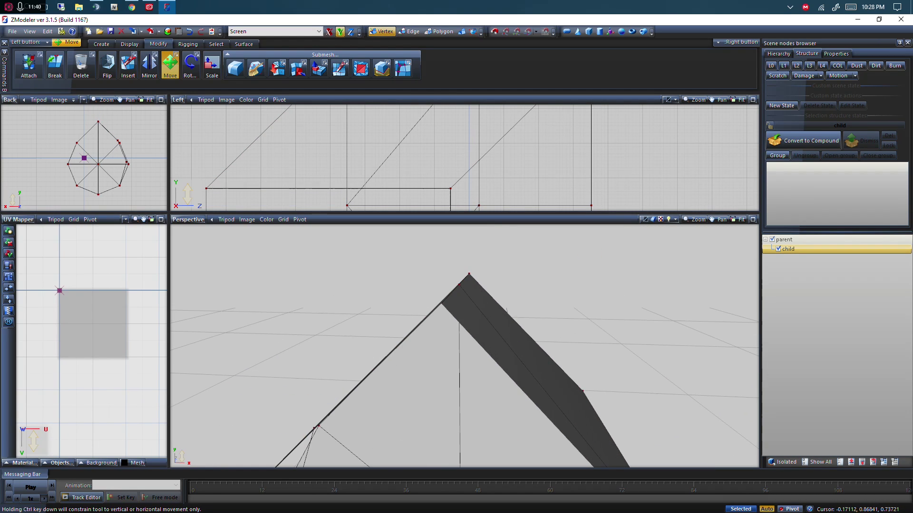
scroll(475, 333, "down", 2)
scroll(351, 169, "down", 3)
scroll(369, 130, "down", 3)
scroll(459, 169, "up", 6)
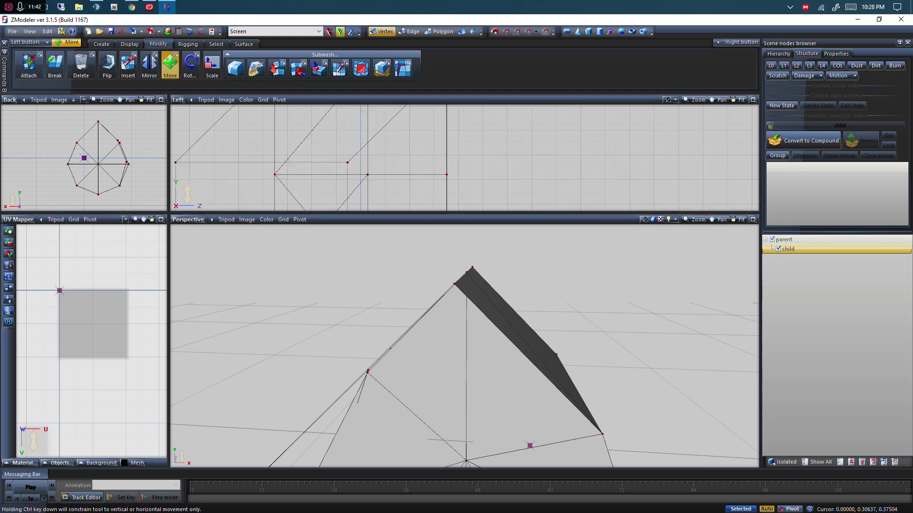
- Restrict movement to the X axis and pull the cylinder's outer vertex sideways in the Left view
left_click_drag(436, 170, 474, 196)
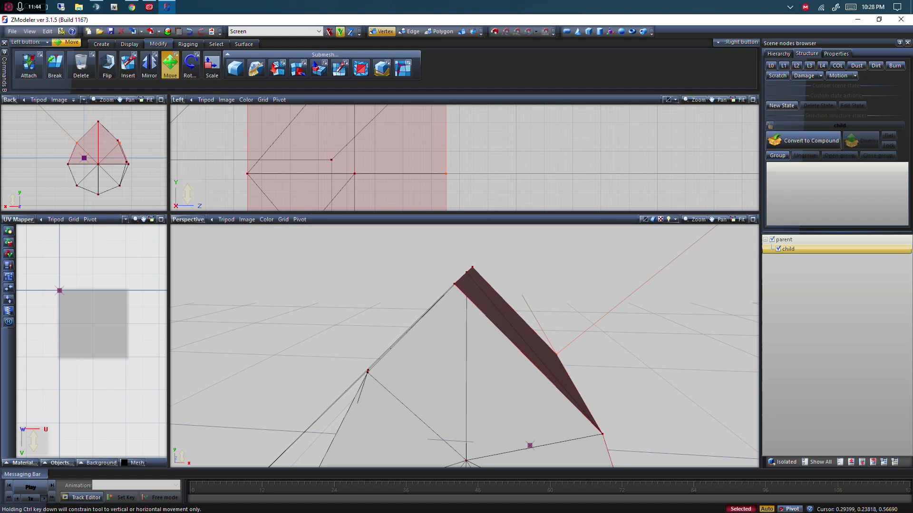
middle_click_drag(663, 406, 618, 404)
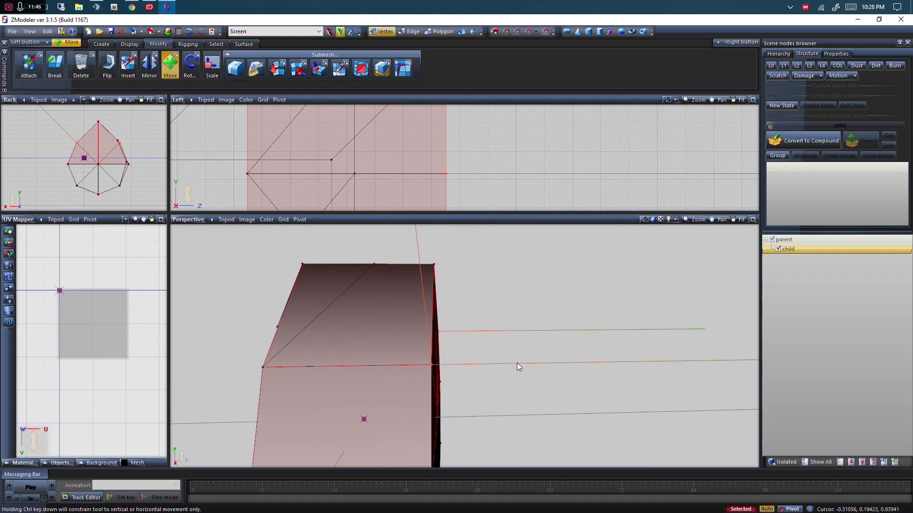
middle_click_drag(517, 366, 489, 371)
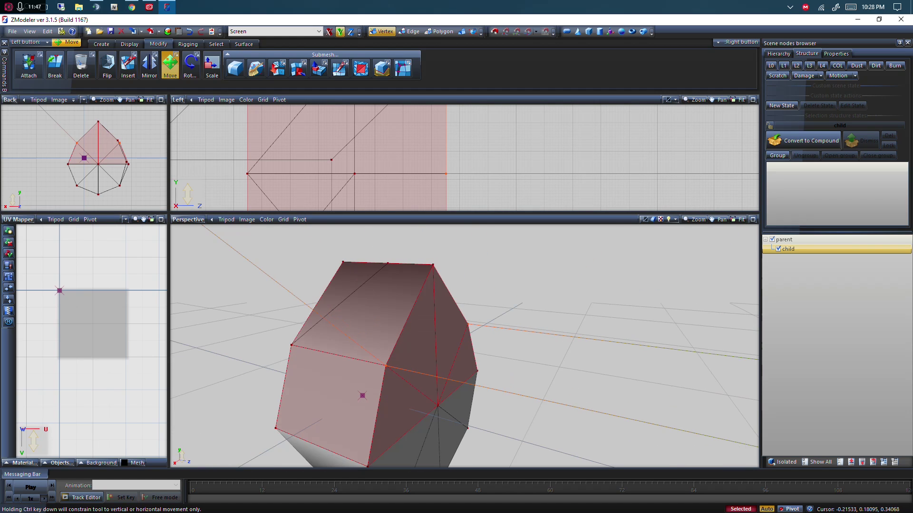
left_click(329, 32)
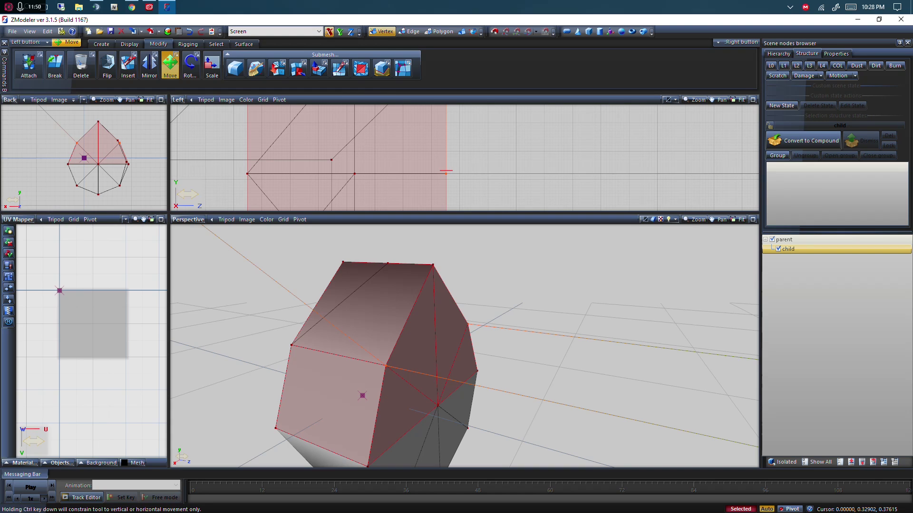
left_click(446, 170)
left_click_drag(445, 173, 575, 174)
mouse_move(477, 304)
middle_mouse_down()
mouse_move(530, 346)
mouse_move(495, 319)
mouse_move(510, 287)
mouse_move(517, 299)
mouse_move(507, 314)
mouse_move(447, 311)
mouse_move(485, 284)
mouse_move(483, 315)
mouse_move(486, 295)
mouse_move(493, 315)
mouse_move(464, 309)
middle_mouse_up()
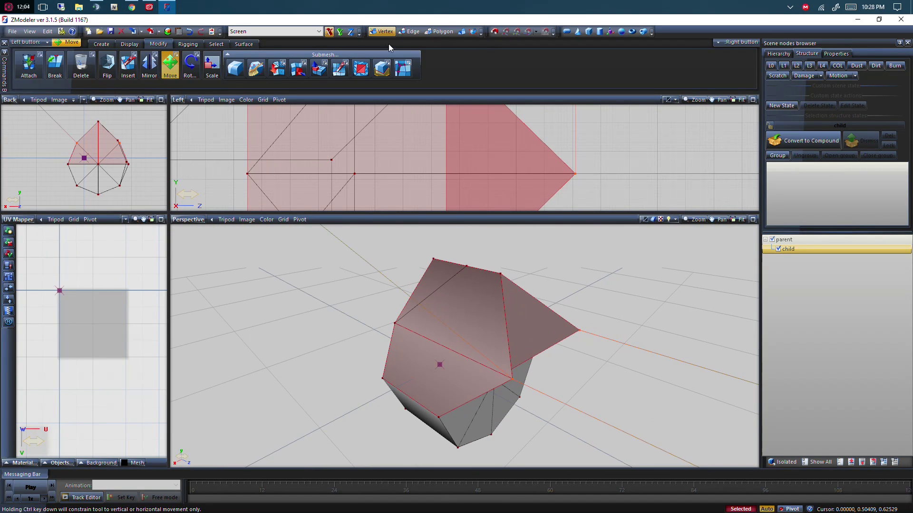
- Turn on the custom pivot and move it away from the child cylinder
left_click(787, 510)
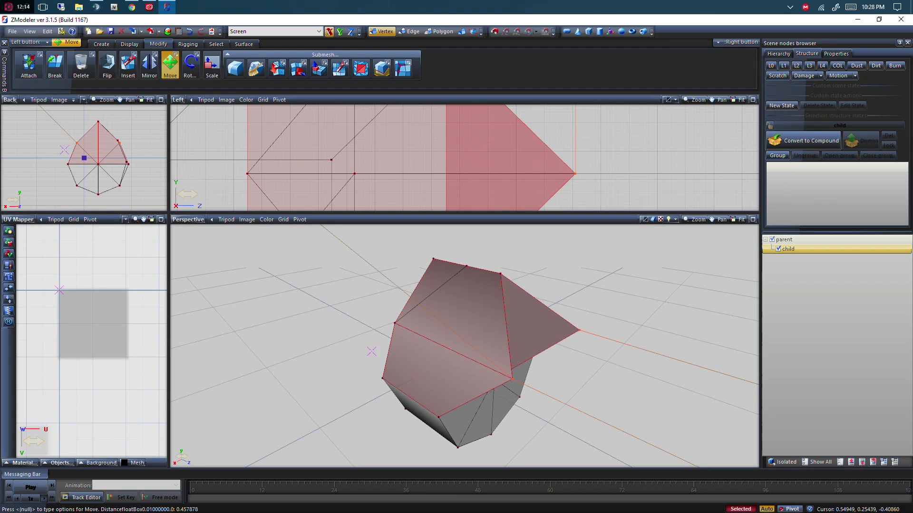
middle_click_drag(356, 343, 560, 375)
scroll(465, 346, "down", 2)
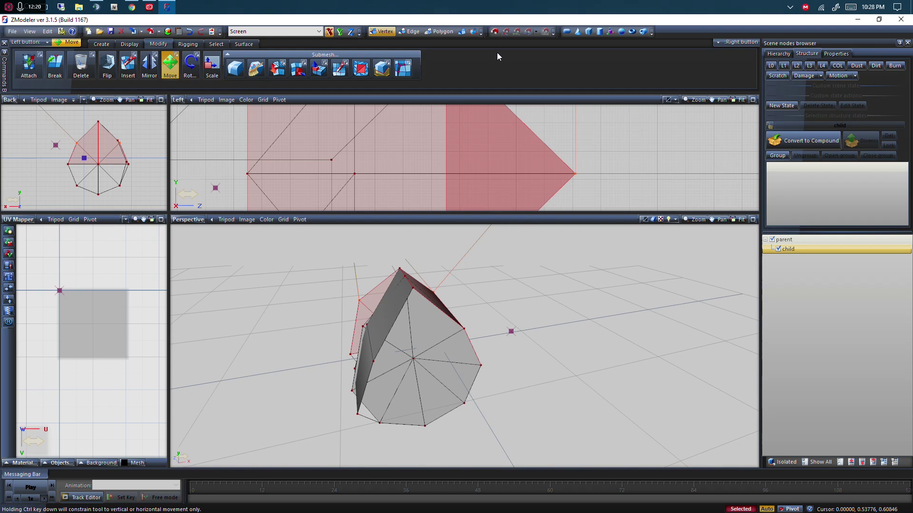
- Switch to object level and activate the Rotate tool restricted to the Y axis
left_click(461, 31)
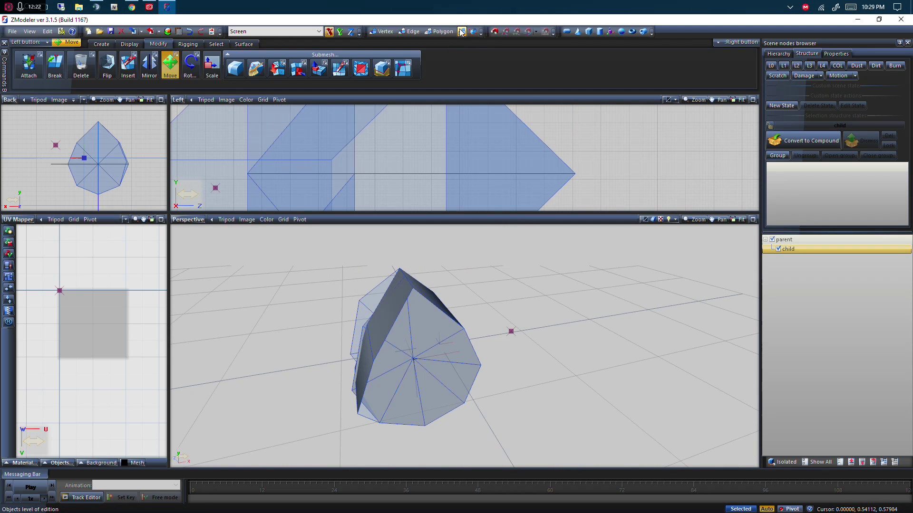
left_click(461, 32)
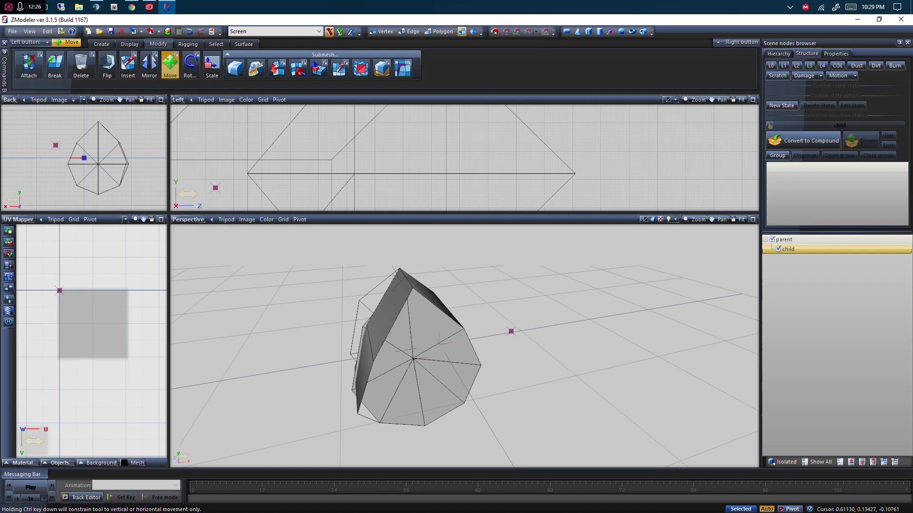
left_click(191, 69)
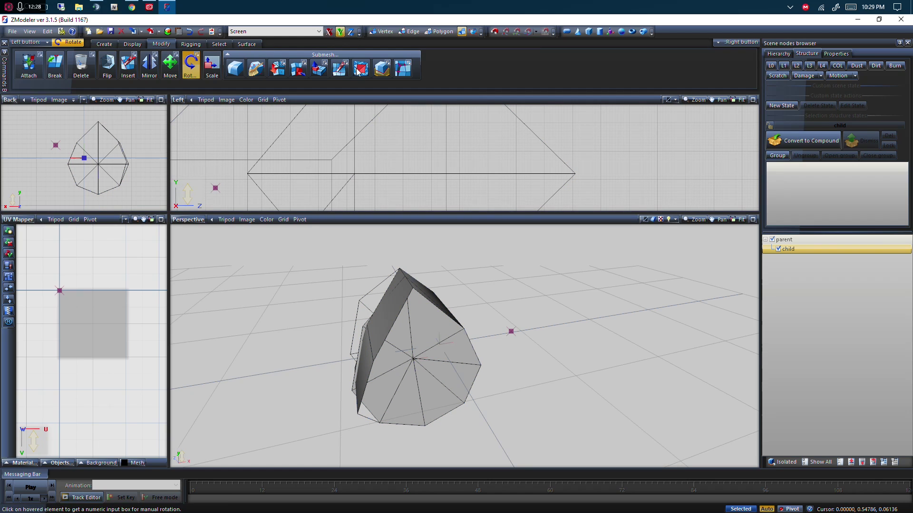
left_click(341, 32)
- Try rotating the child cylinder around the offset pivot and undo the rotations
left_click_drag(438, 357, 441, 345)
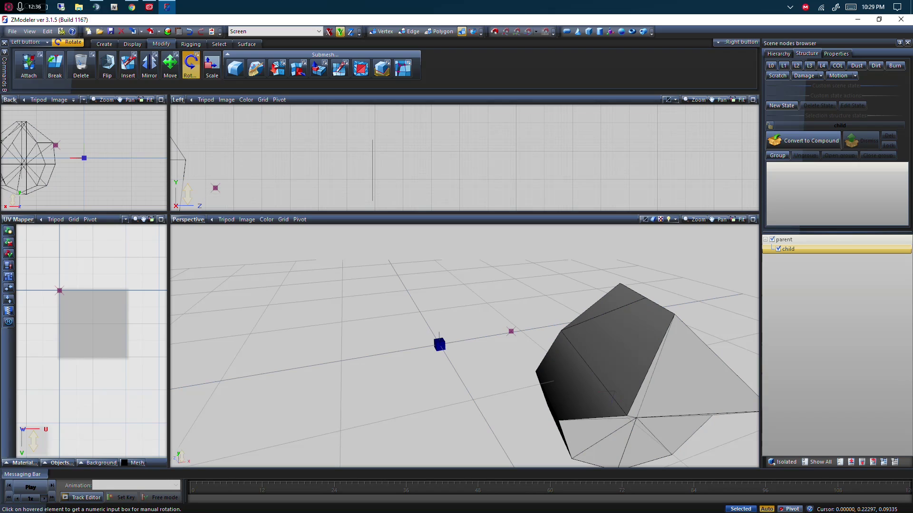
left_click(192, 32)
left_click(193, 32)
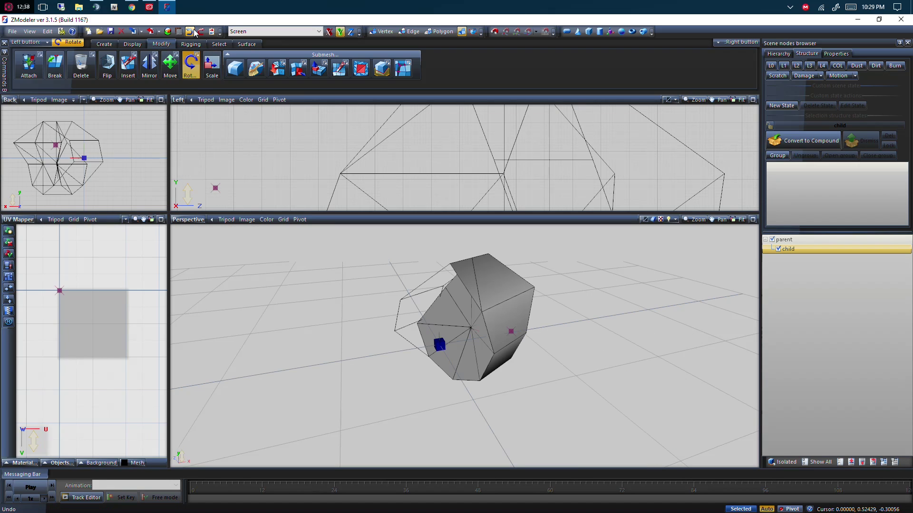
left_click(193, 32)
left_click(192, 31)
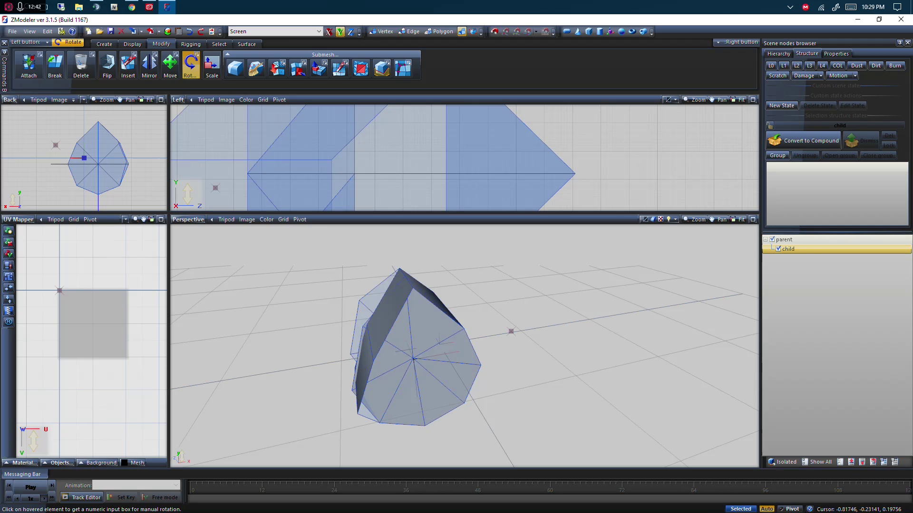
- With the custom pivot off, rotate the child cylinder about the Y axis around its own centre
scroll(383, 363, "up", 5)
scroll(461, 350, "up", 3)
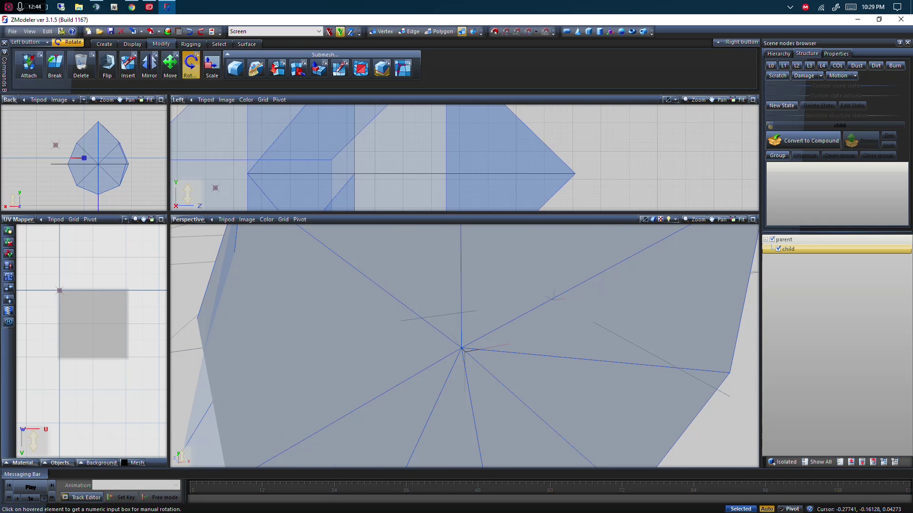
scroll(461, 349, "down", 6)
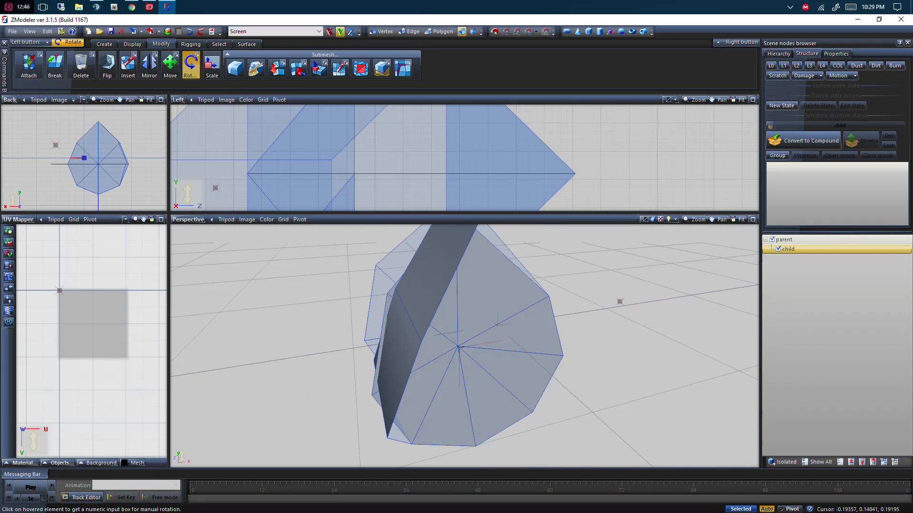
left_click_drag(459, 346, 533, 346)
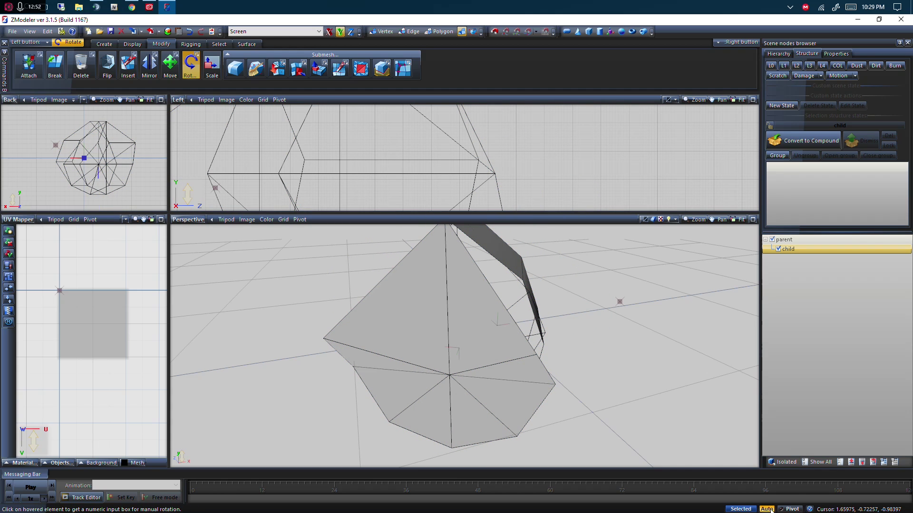
middle_click_drag(476, 342, 523, 343)
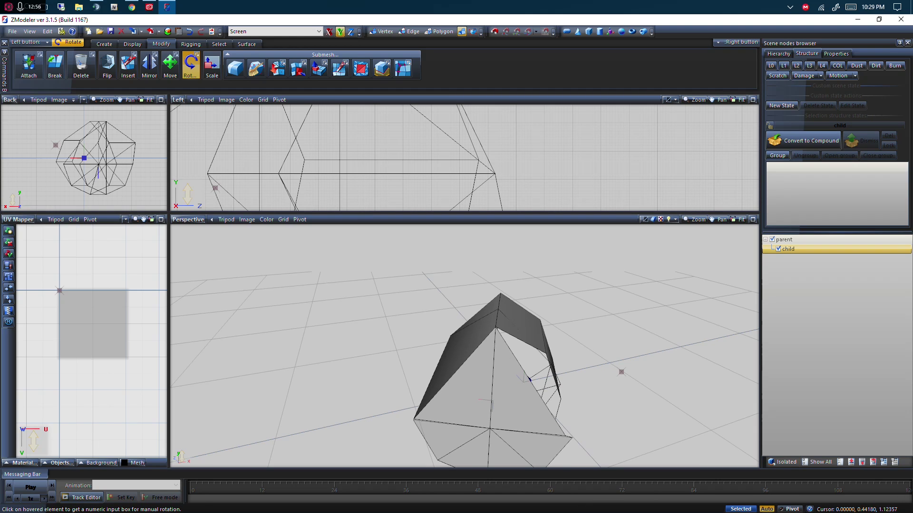
- Assign the Single selection tool to the secondary mouse function while keeping Rotate as the primary tool
left_click_drag(640, 170, 639, 169)
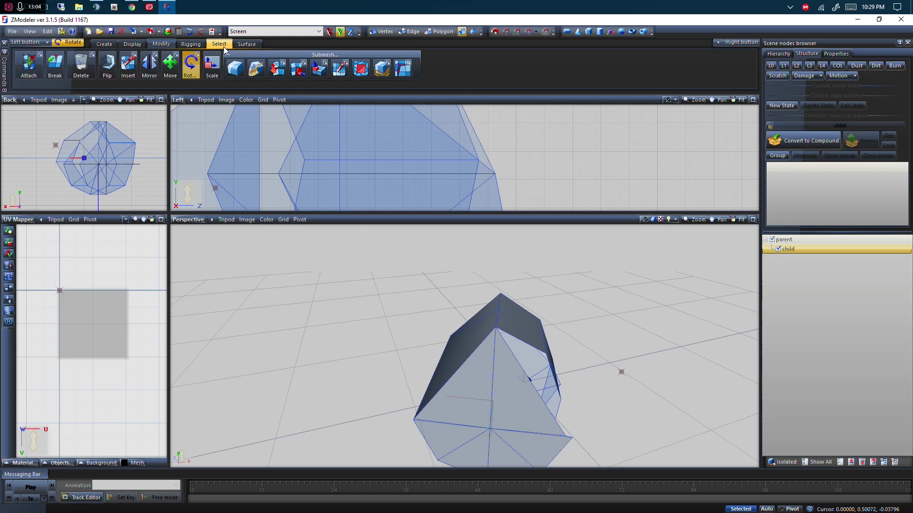
left_click(224, 45)
right_click(294, 62)
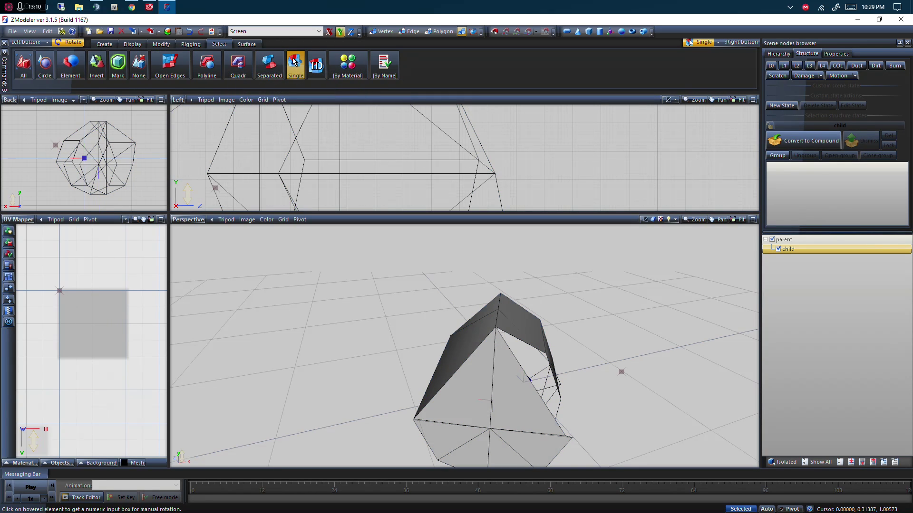
- Select the child cylinder with Selected mode on, deselect it, and box-select the parent and child before clearing the selection
right_click(495, 371)
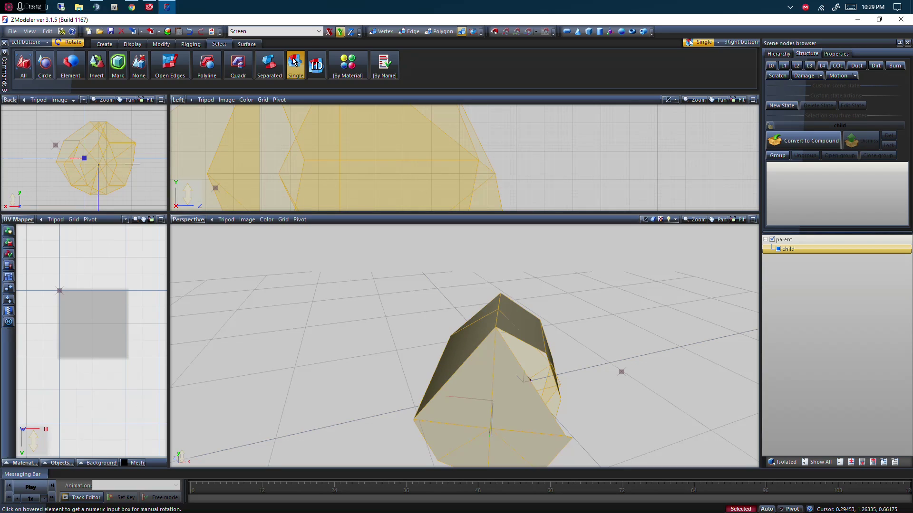
left_click(741, 509)
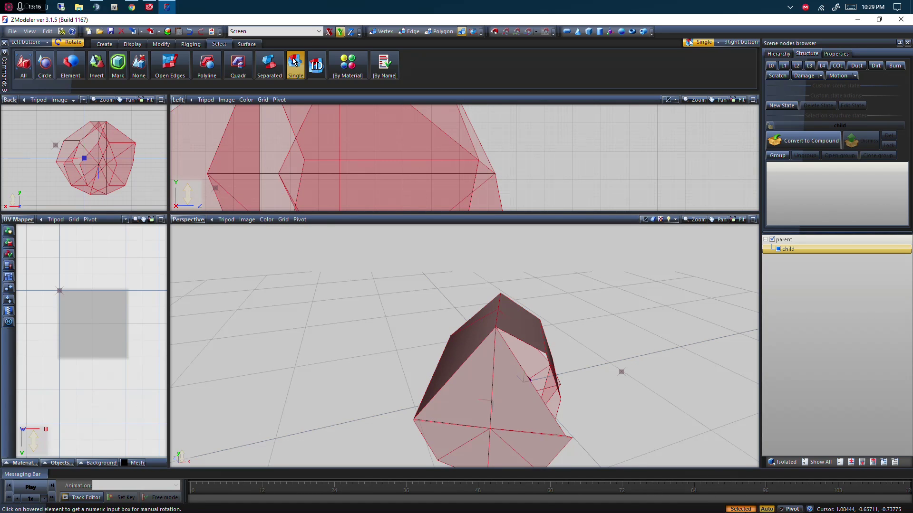
key("space")
right_click_drag(699, 297, 701, 299)
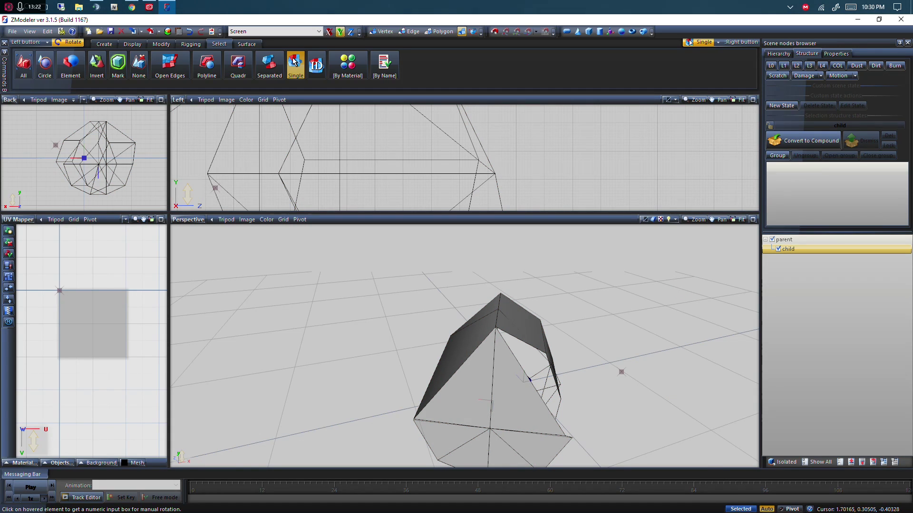
right_click_drag(392, 283, 642, 383)
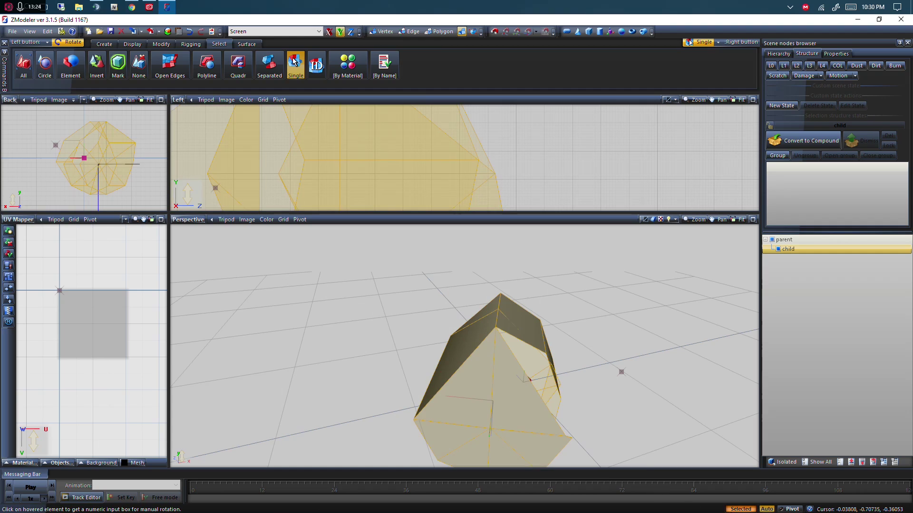
right_click_drag(710, 345, 710, 345)
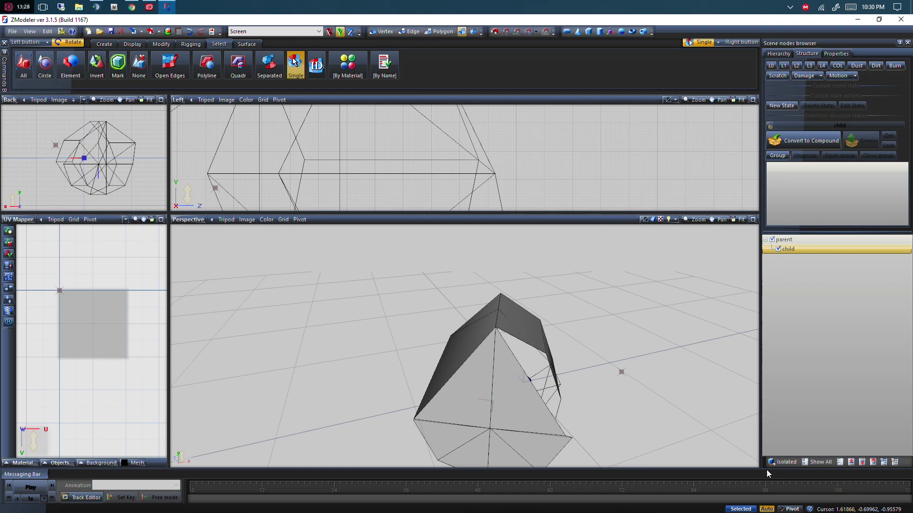
- Turn the custom pivot back on and select one triangular end polygon of the child cylinder at polygon level
left_click(790, 509)
scroll(499, 347, "down", 2)
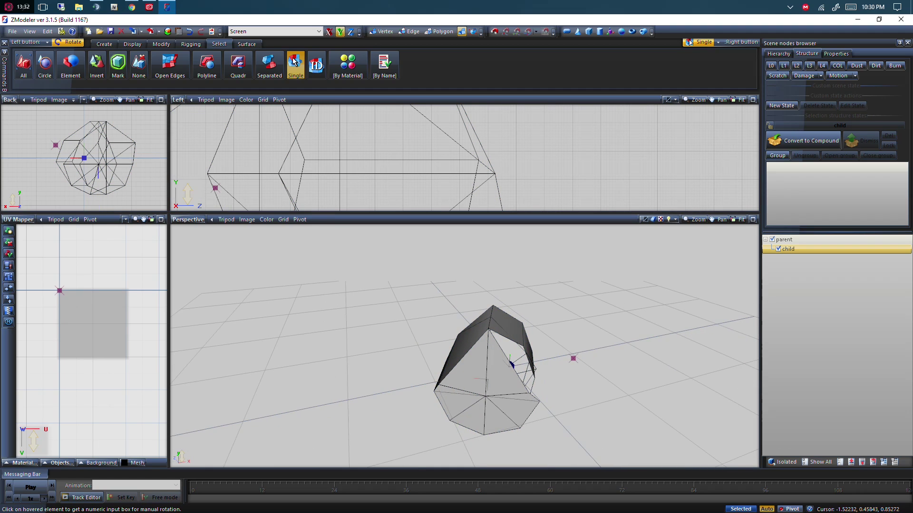
scroll(499, 347, "up", 1)
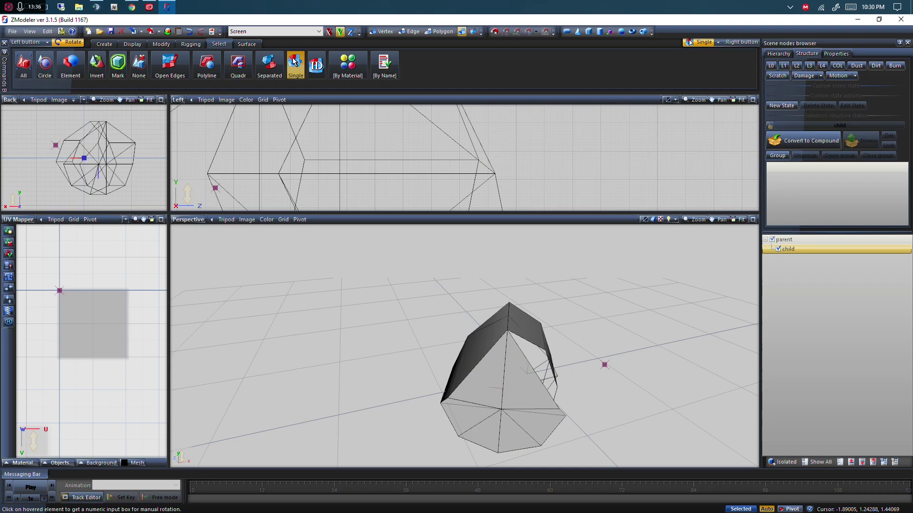
scroll(509, 377, "up", 1)
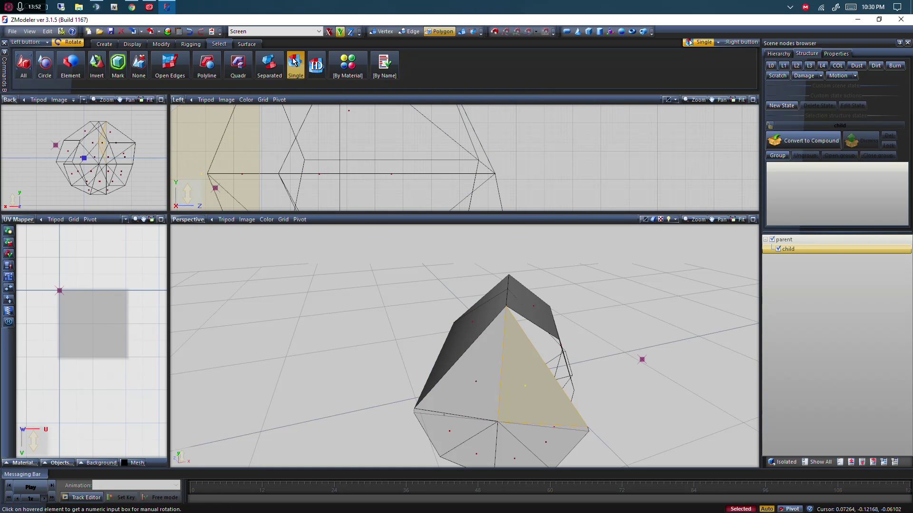
- Create a new material in the Material Browser and apply the GTAV Vehicle generic preset vehicle_interior2 to it
left_click(168, 31)
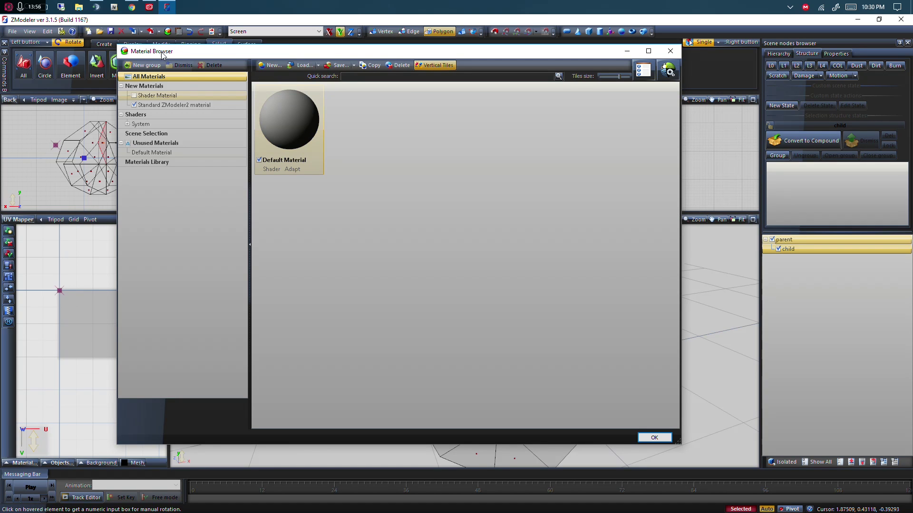
left_click_drag(161, 55, 261, 119)
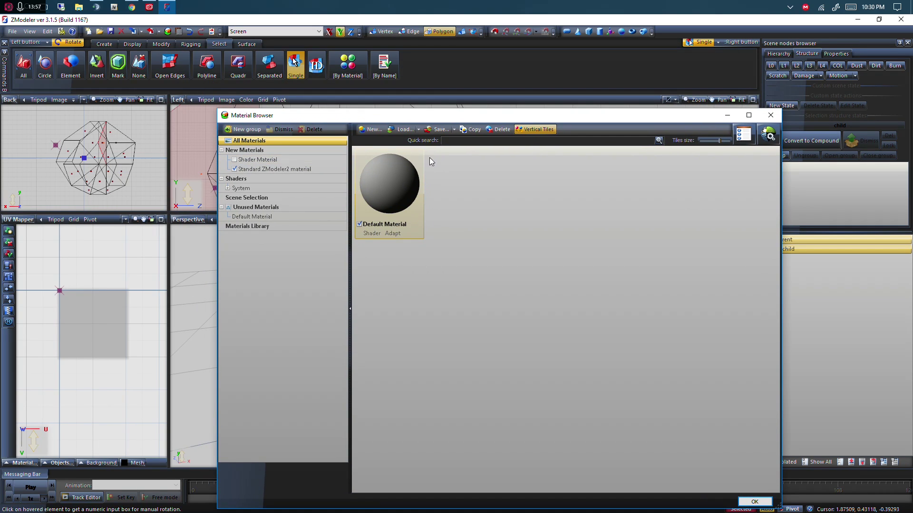
left_click(370, 129)
left_click(777, 141)
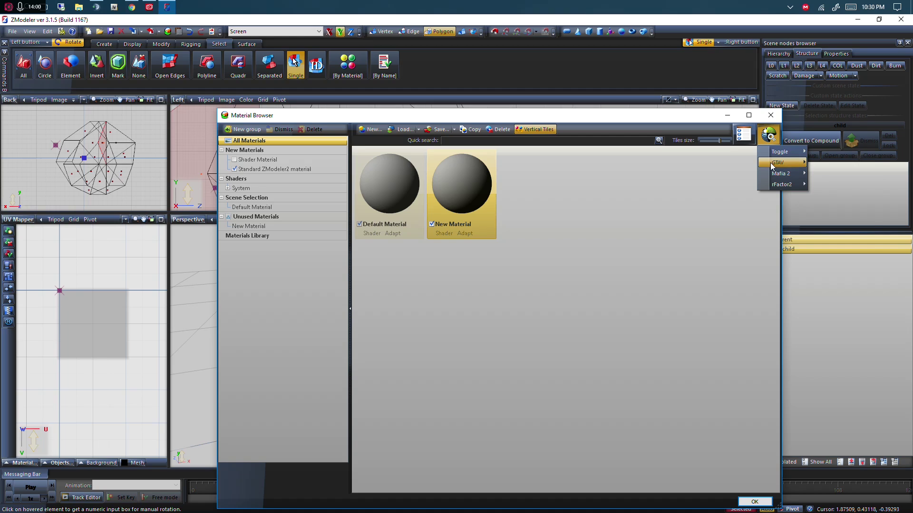
mouse_move(780, 163)
mouse_move(828, 219)
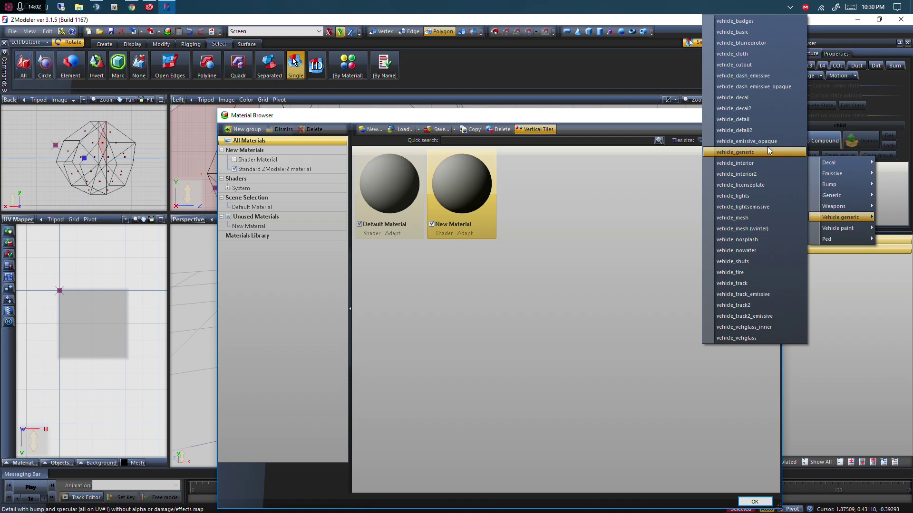
left_click(746, 173)
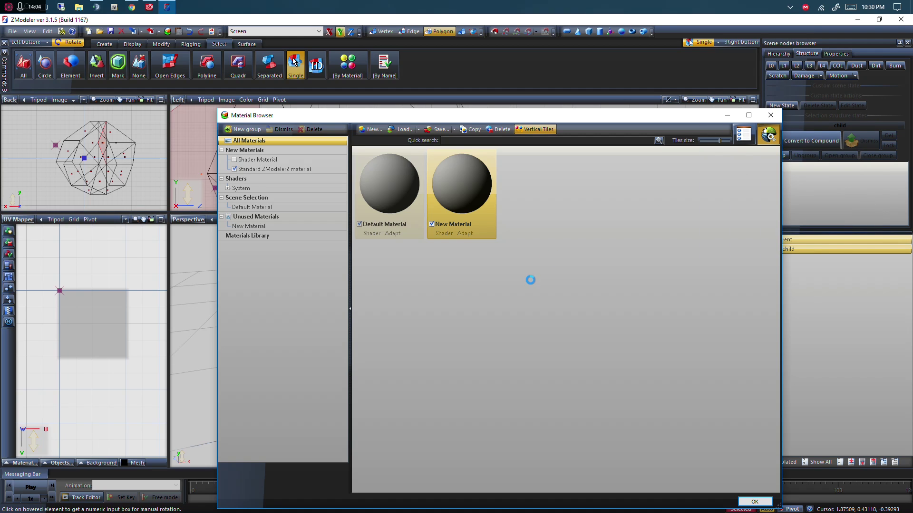
- Open the new material's properties and load tanktrack_normal.dds as the texture map of the DETAIL layer
left_click(743, 140)
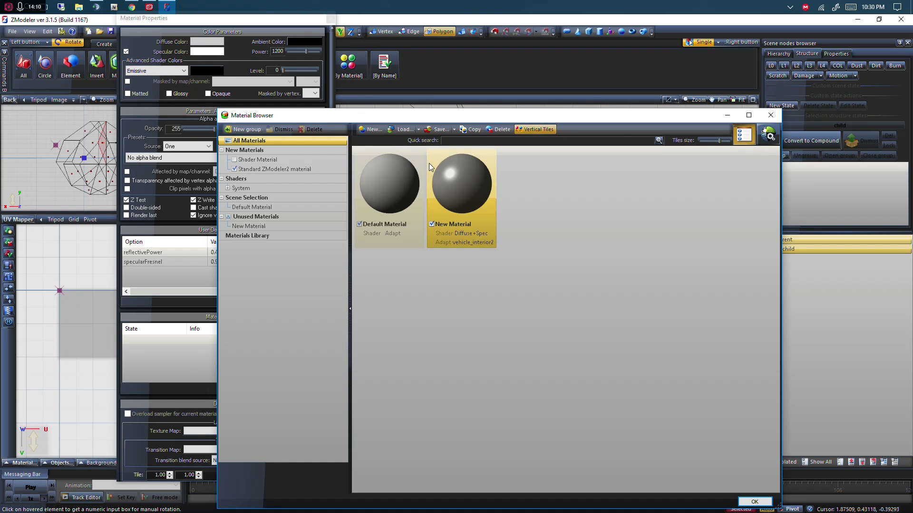
left_click_drag(184, 24, 178, 24)
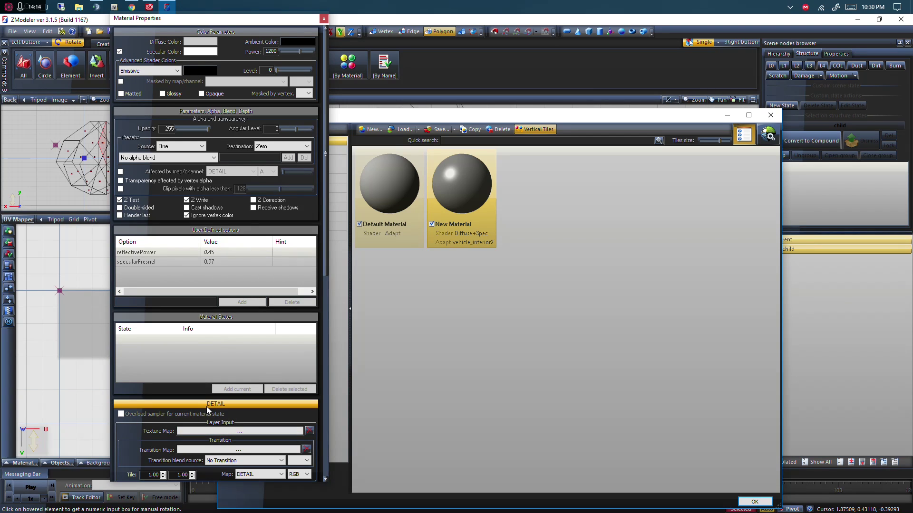
left_click(208, 433)
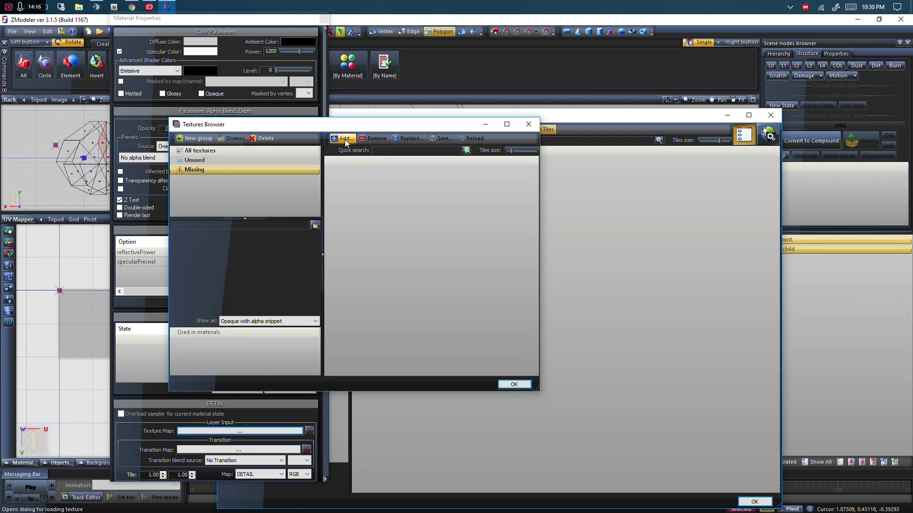
left_click(344, 138)
double_click(382, 249)
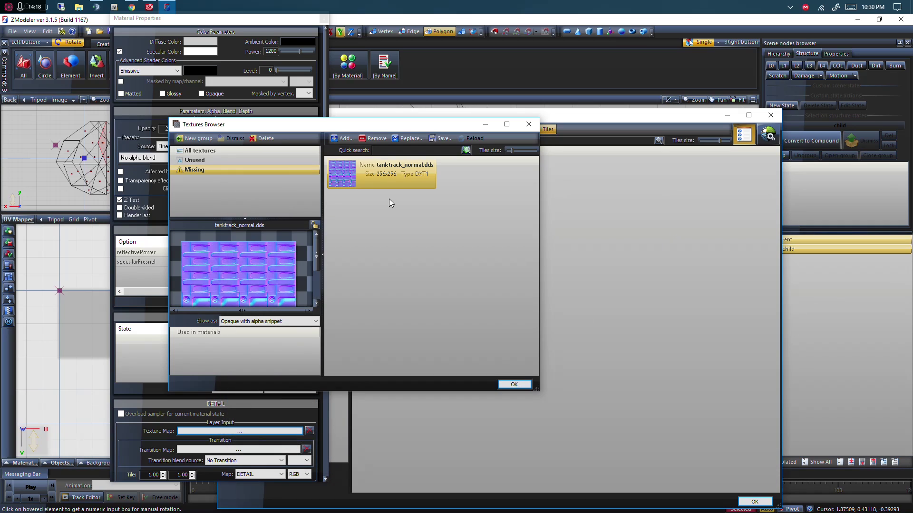
left_click(513, 385)
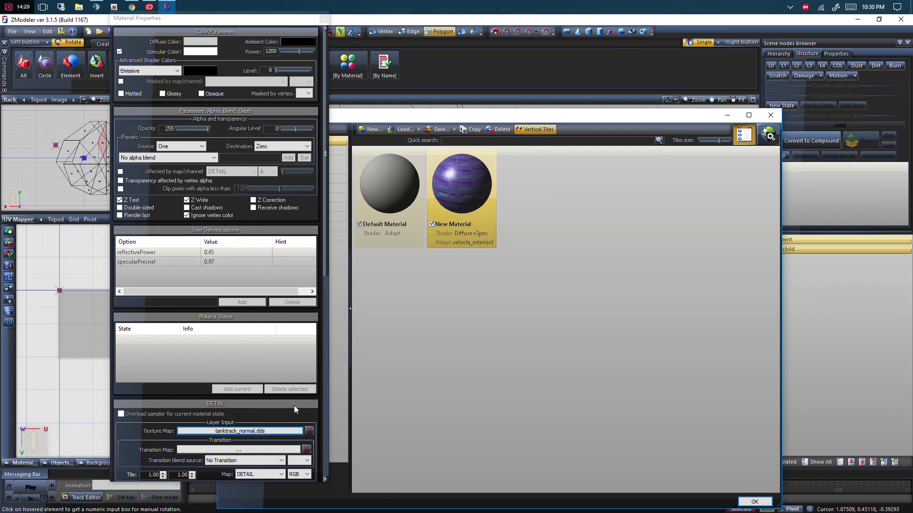
- Assign the loaded tanktrack_normal.dds texture to the MASK layer's texture map
left_click_drag(326, 123, 317, 380)
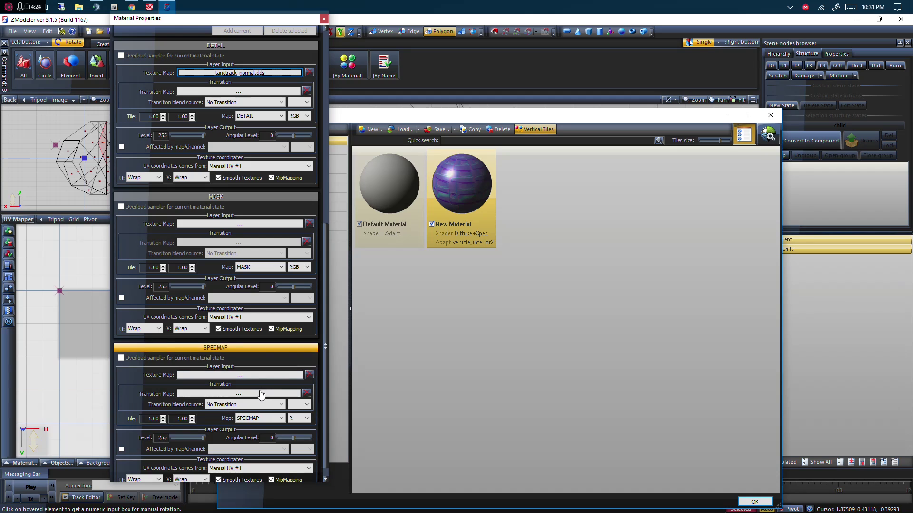
left_click(237, 375)
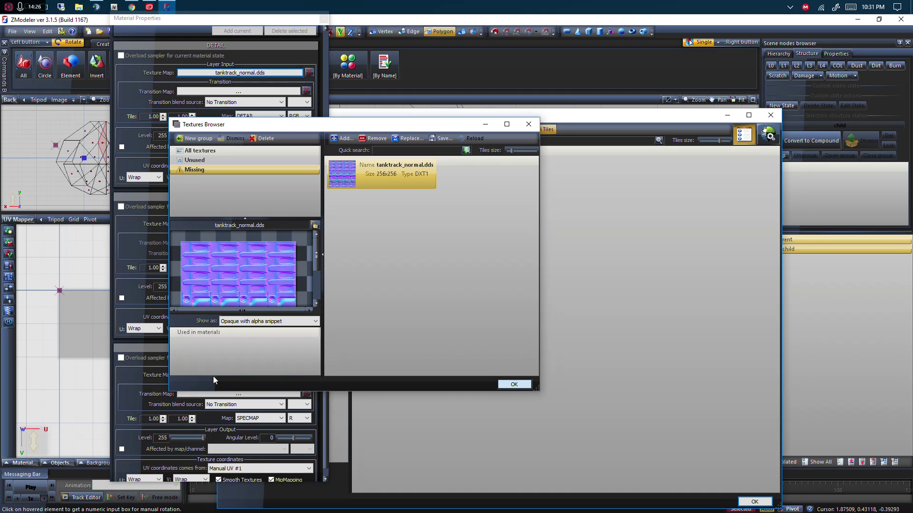
left_click(346, 140)
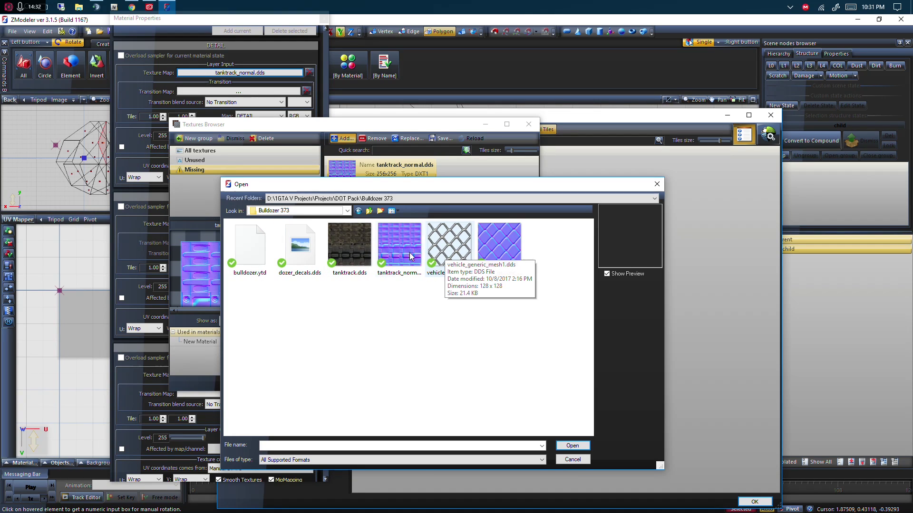
left_click(656, 184)
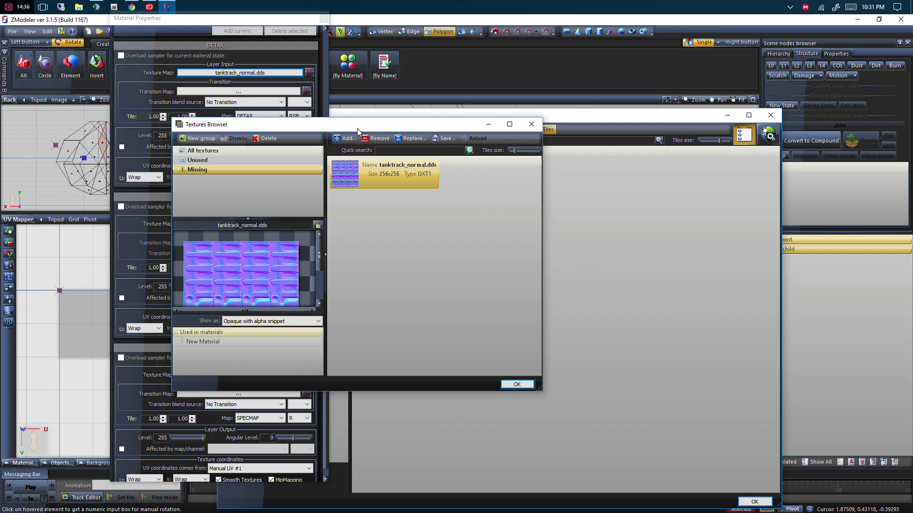
left_click_drag(357, 128, 447, 169)
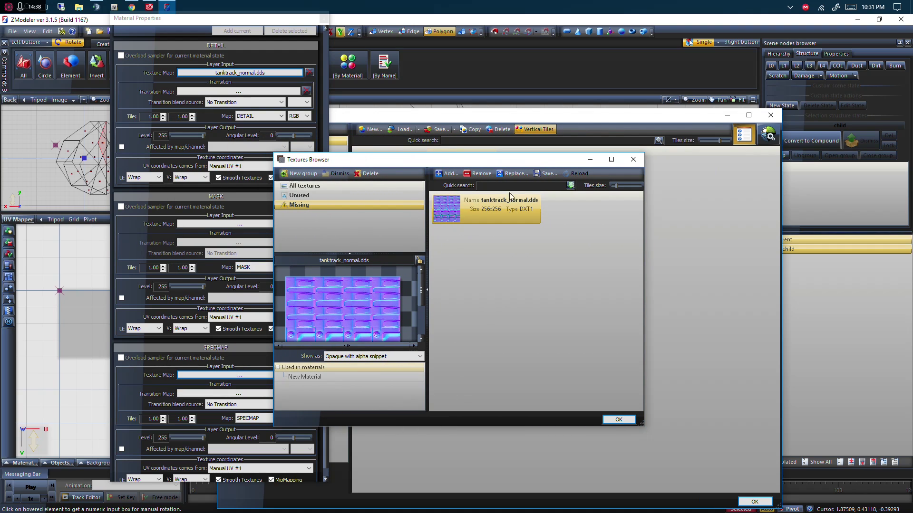
left_click(448, 174)
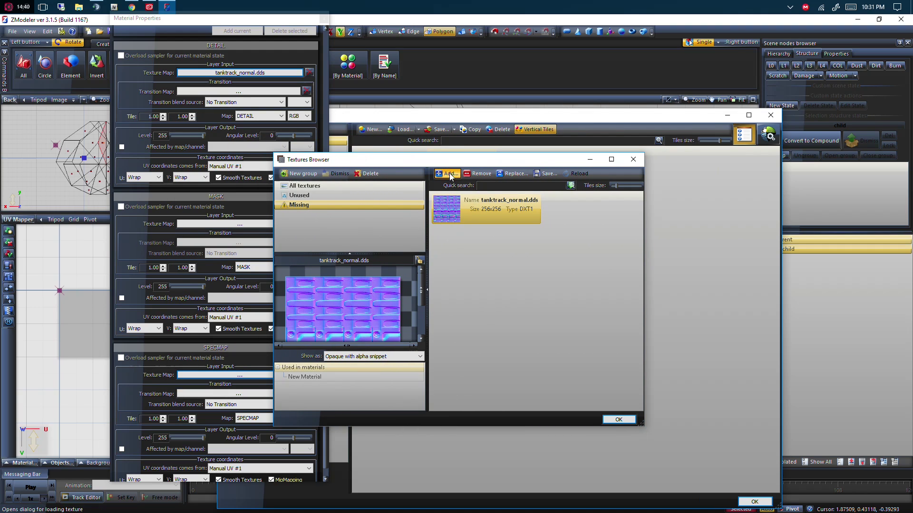
double_click(461, 278)
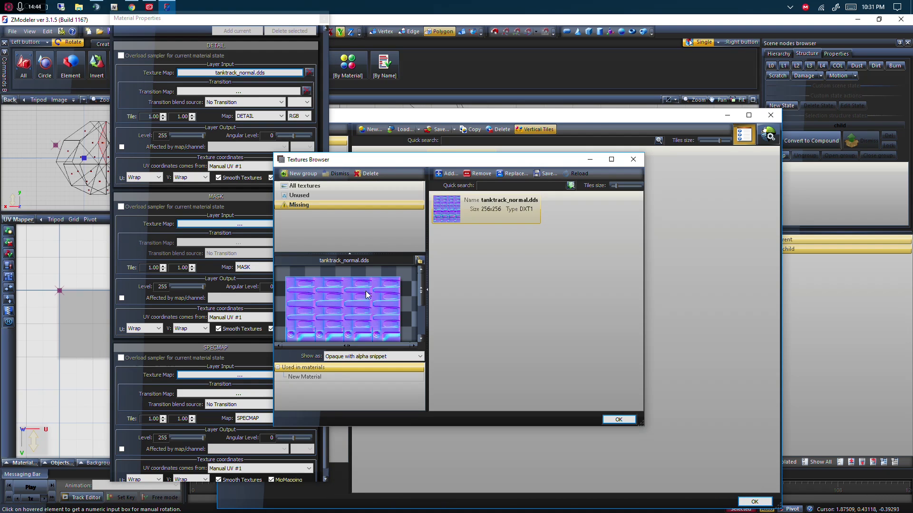
double_click(475, 210)
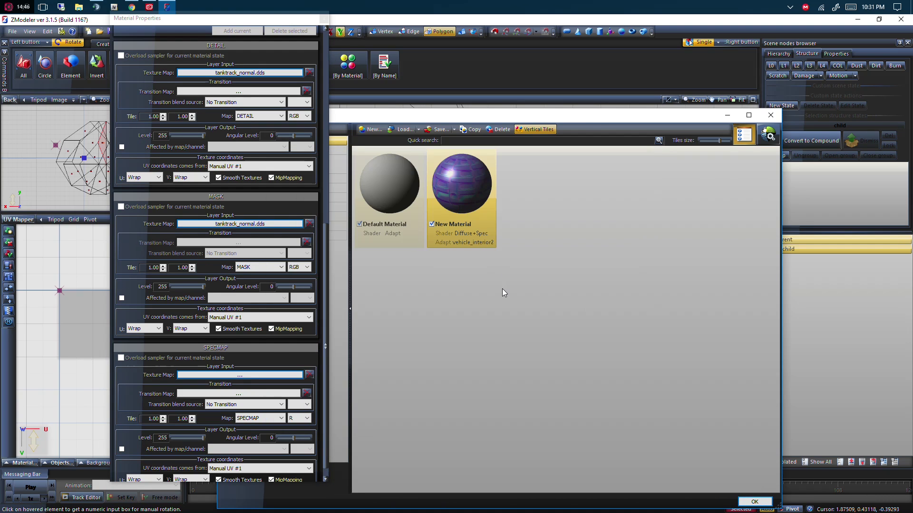
- Load tanktrack.dds as the DETAIL layer's texture map instead, and close the material properties and Material Browser
left_click(256, 74)
left_click(447, 173)
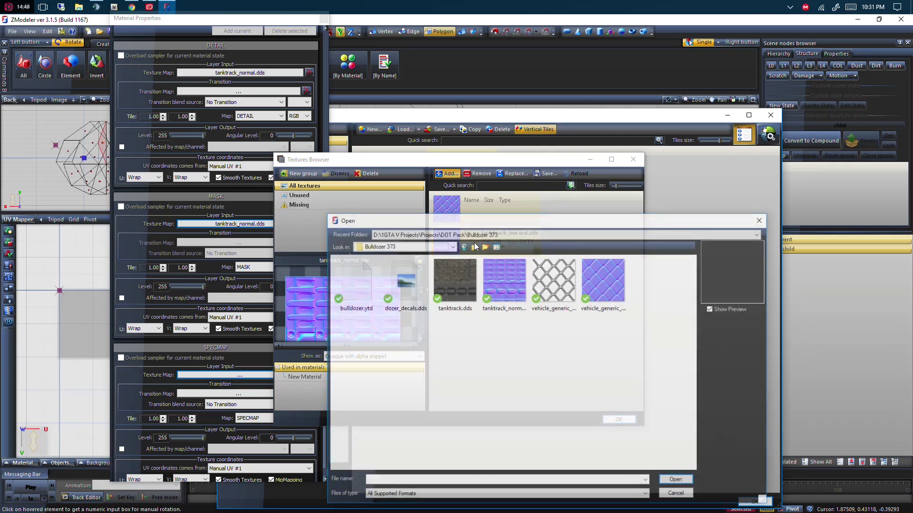
double_click(463, 286)
double_click(502, 273)
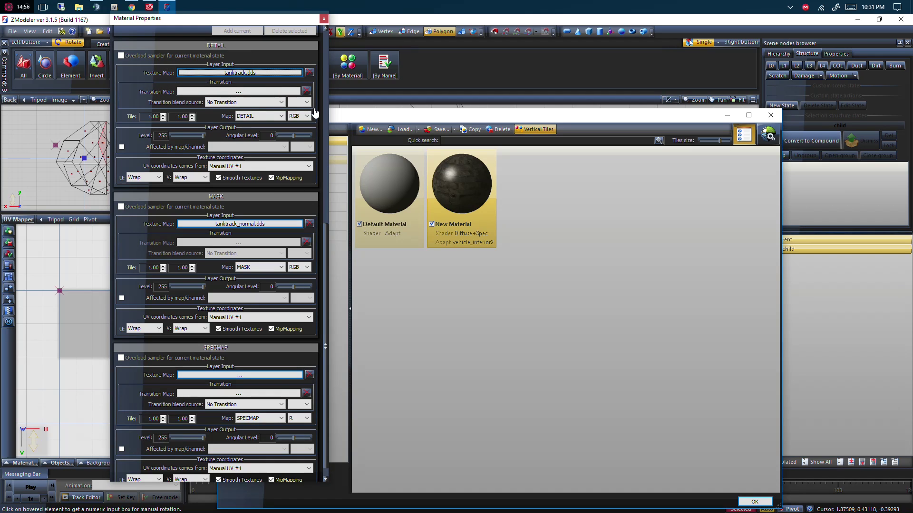
left_click(324, 18)
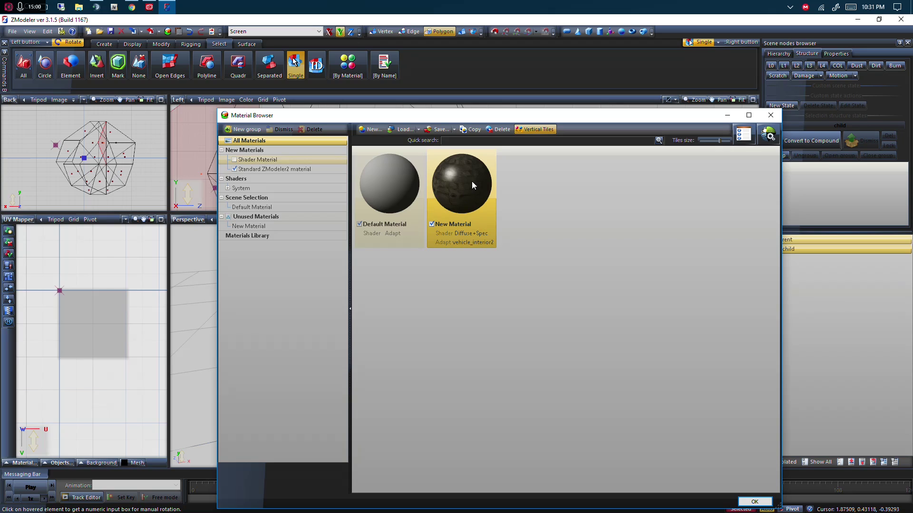
left_click(756, 502)
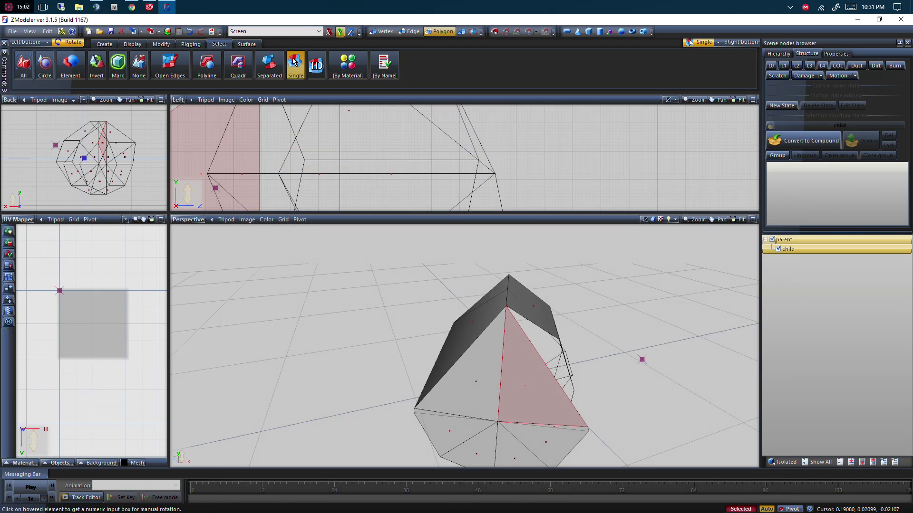
- Set the material of the selected triangular polygon to New Material in its mesh properties and apply the change
left_click(833, 53)
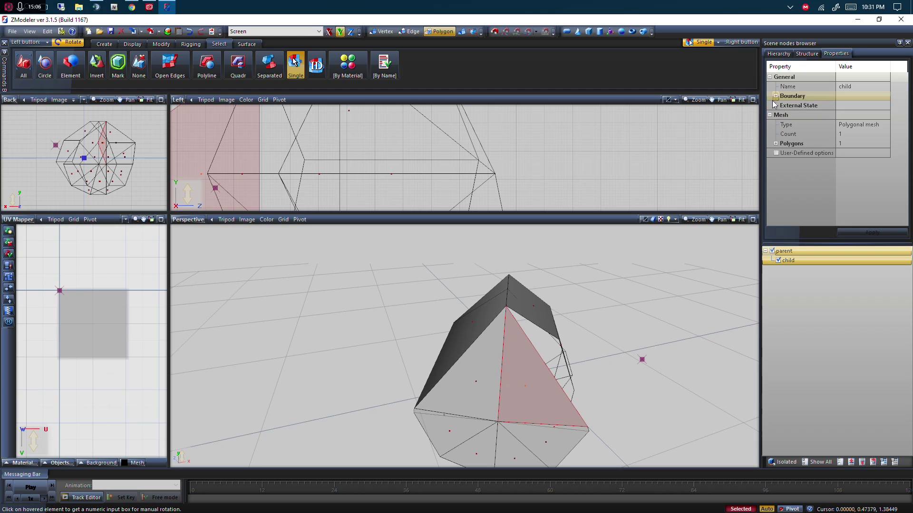
left_click(776, 143)
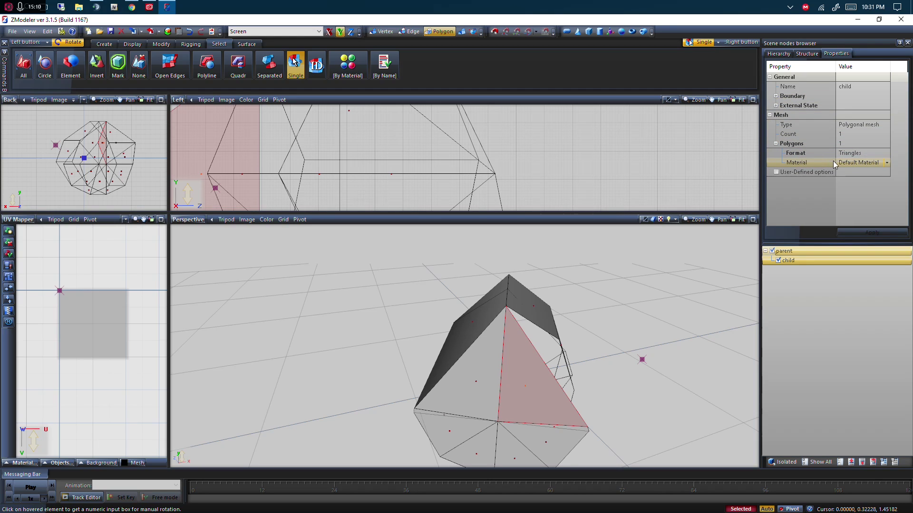
left_click(884, 164)
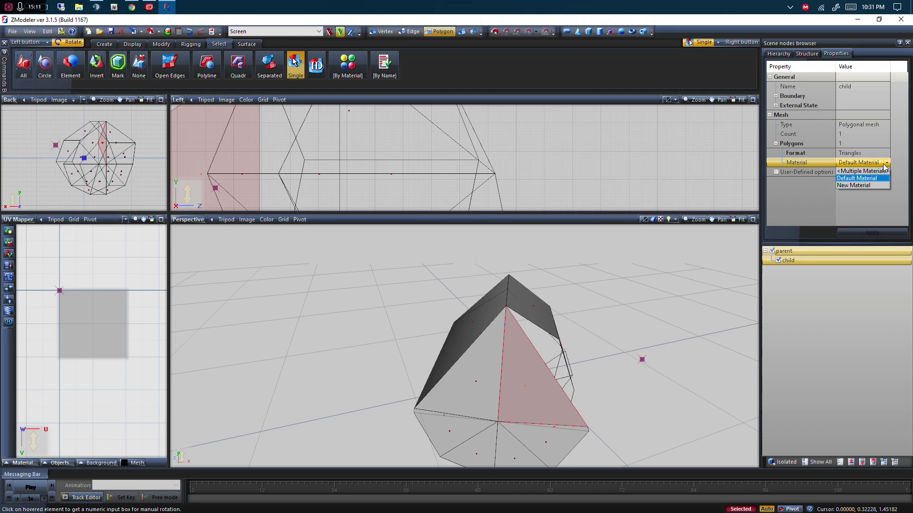
left_click(856, 185)
left_click(866, 234)
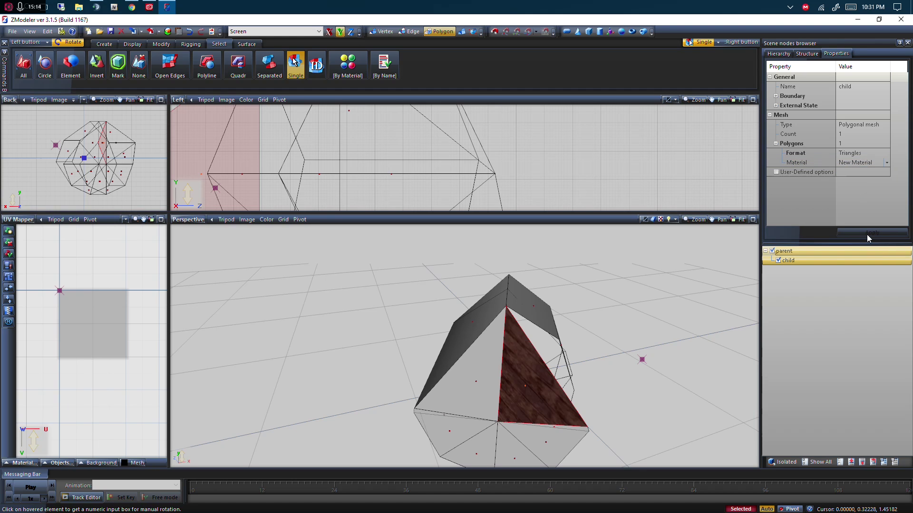
scroll(525, 408, "up", 4)
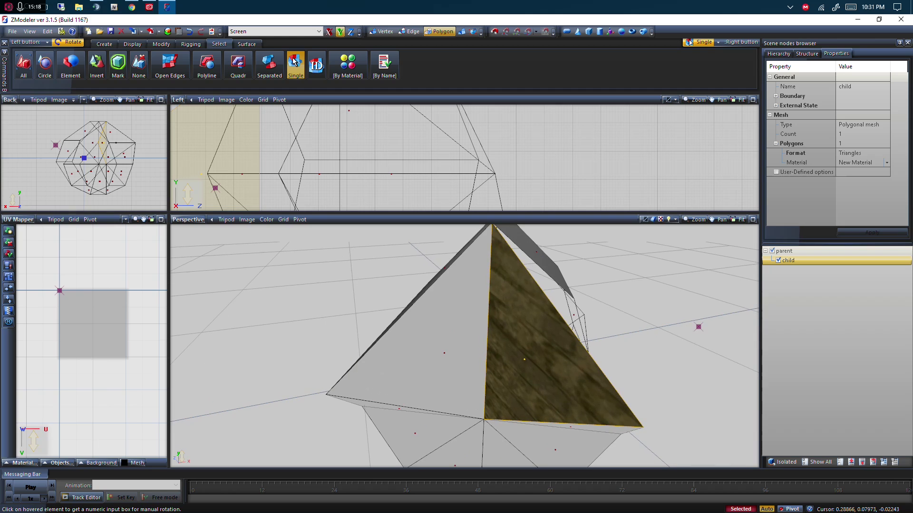
- Return to the node structure settings and remove the Single selection tool from the secondary mouse function
left_click(807, 53)
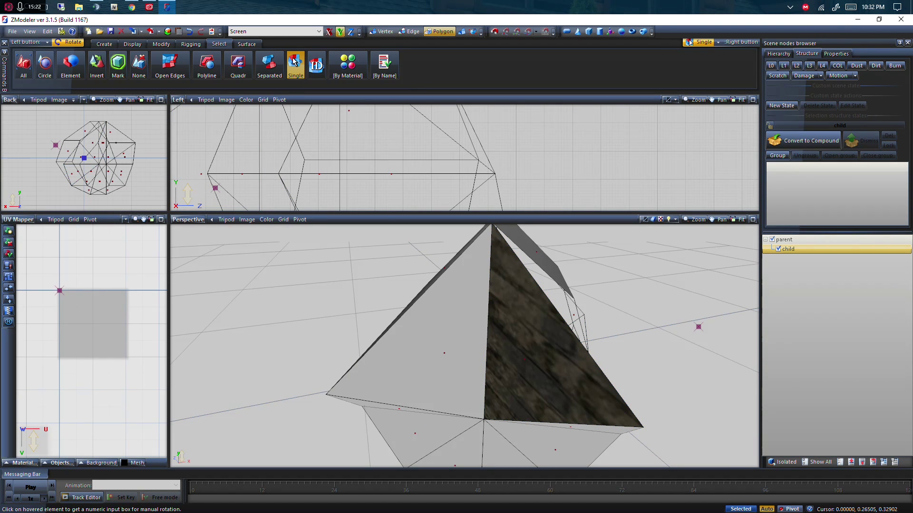
left_click(294, 61)
scroll(537, 328, "up", 3)
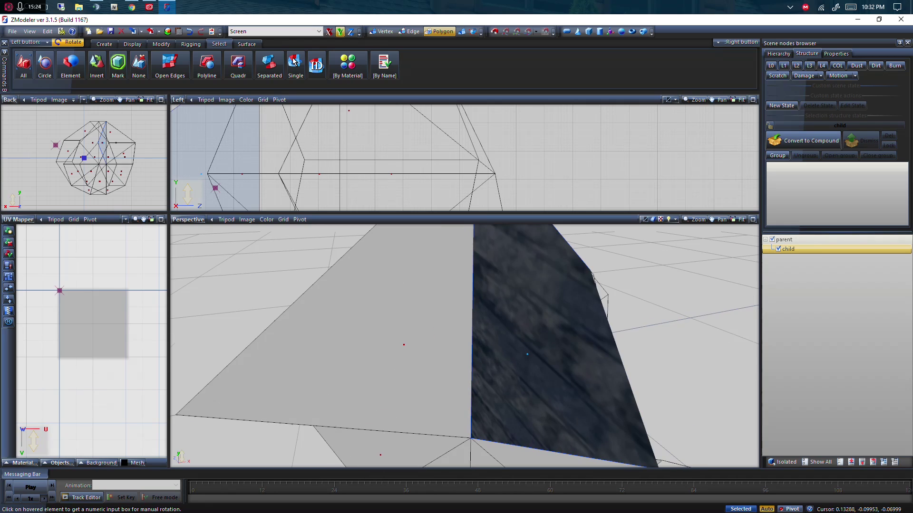
scroll(537, 328, "down", 3)
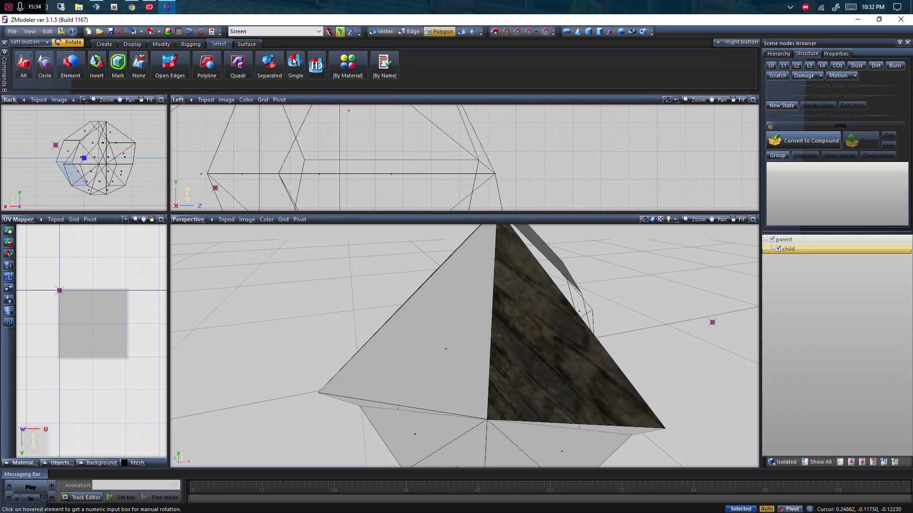
- Start UV mapping editing for the textured polygon on channel 1, keeping the old mapping and creating new mapping from world XYZ
right_click(609, 364)
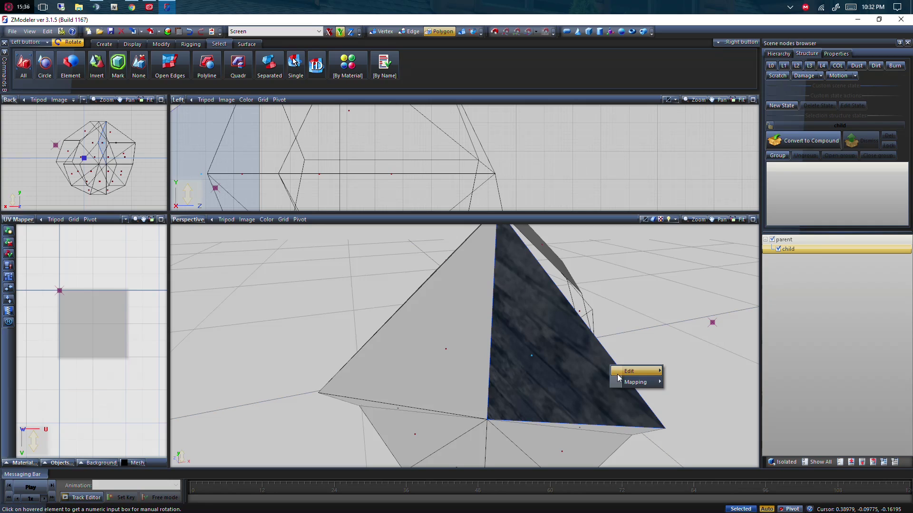
mouse_move(634, 382)
left_click(686, 383)
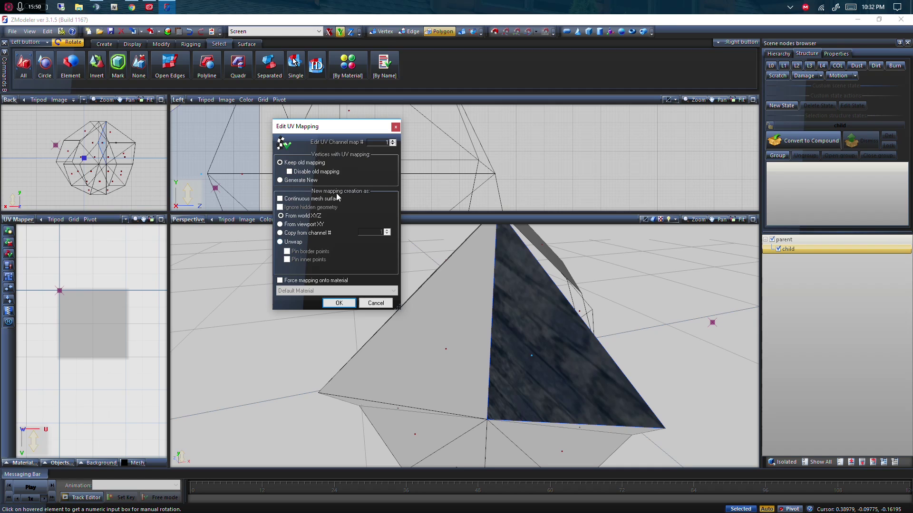
left_click(338, 303)
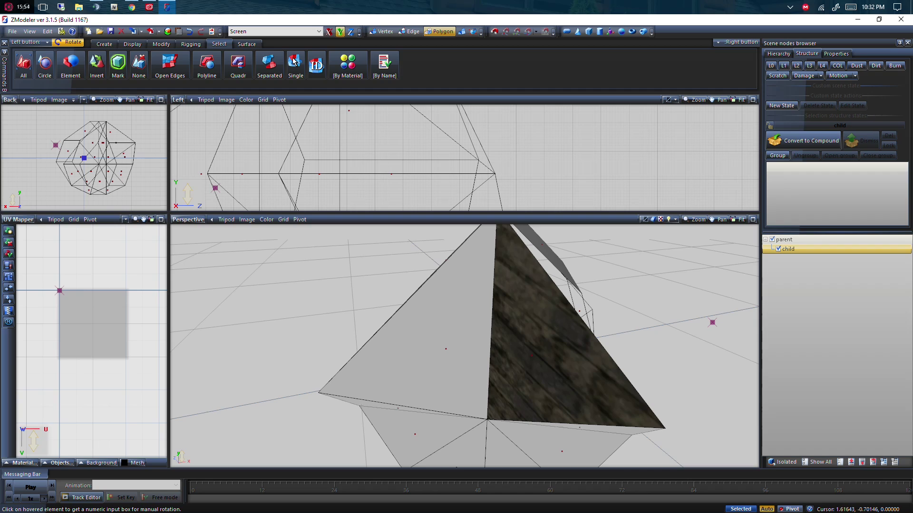
- Display New Material's tanktrack.dds texture behind the polygon's mapping in the UV Mapper view
left_click(24, 220)
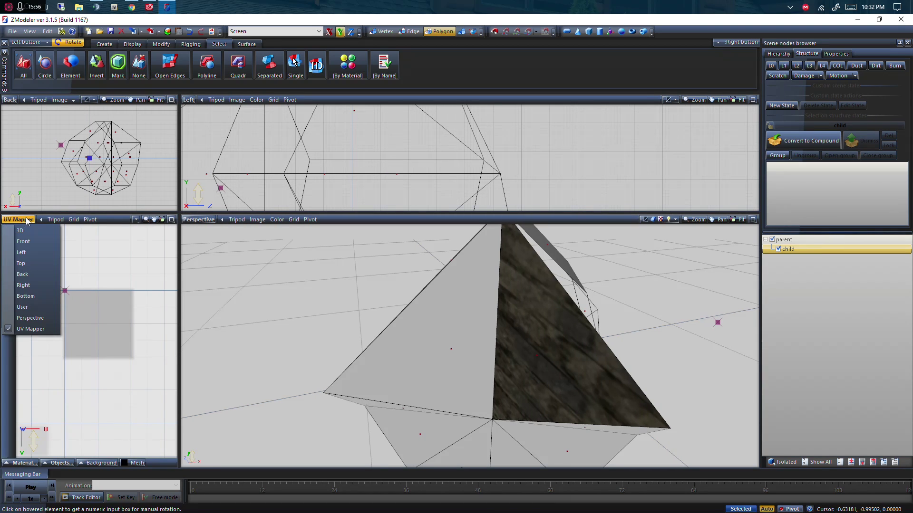
left_click(32, 464)
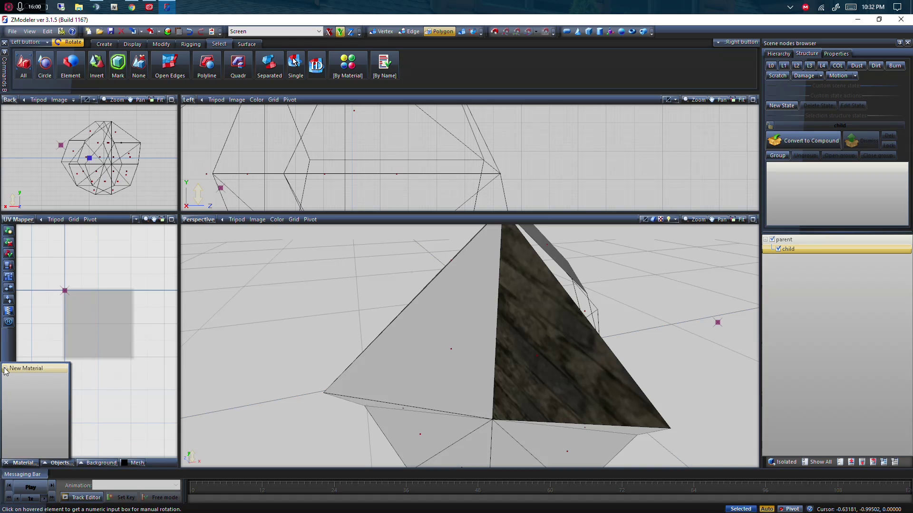
double_click(32, 370)
left_click(36, 372)
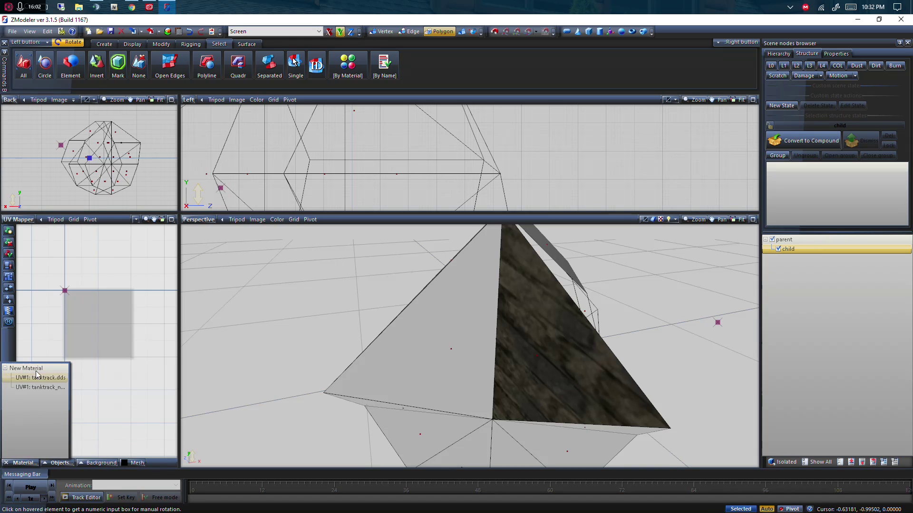
left_click(35, 367)
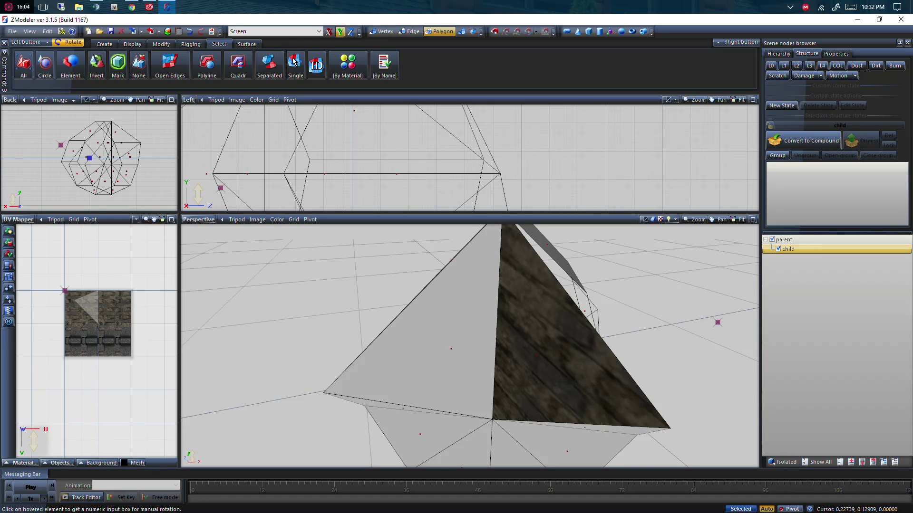
scroll(85, 300, "up", 4)
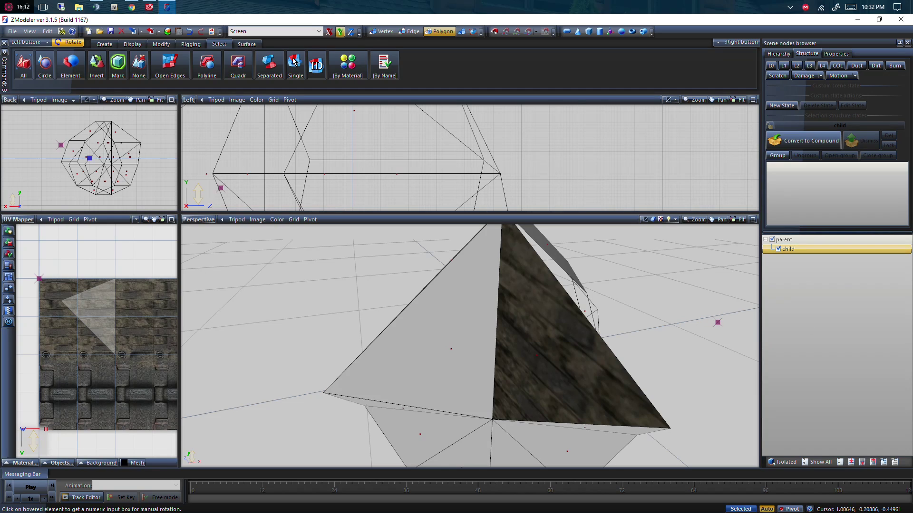
- Activate the Move tool and enable the X axis alongside Y
left_click(160, 44)
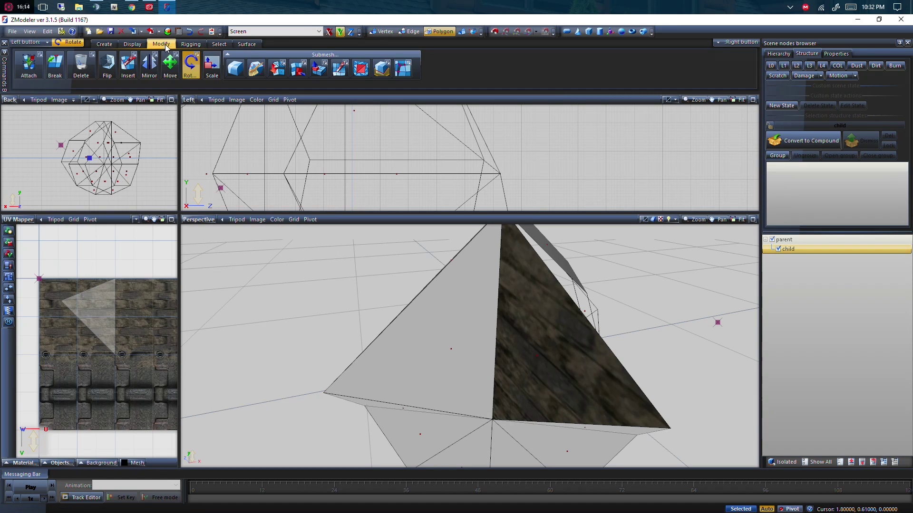
left_click(170, 64)
left_click(329, 31)
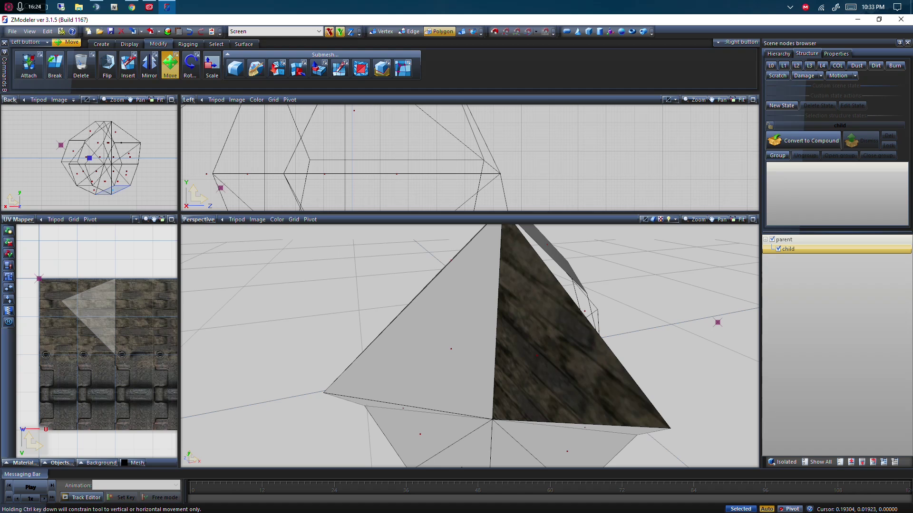
- Switch from polygon to object editing level and move the triangle's UV mapping lower on the track texture
scroll(97, 341, "up", 5)
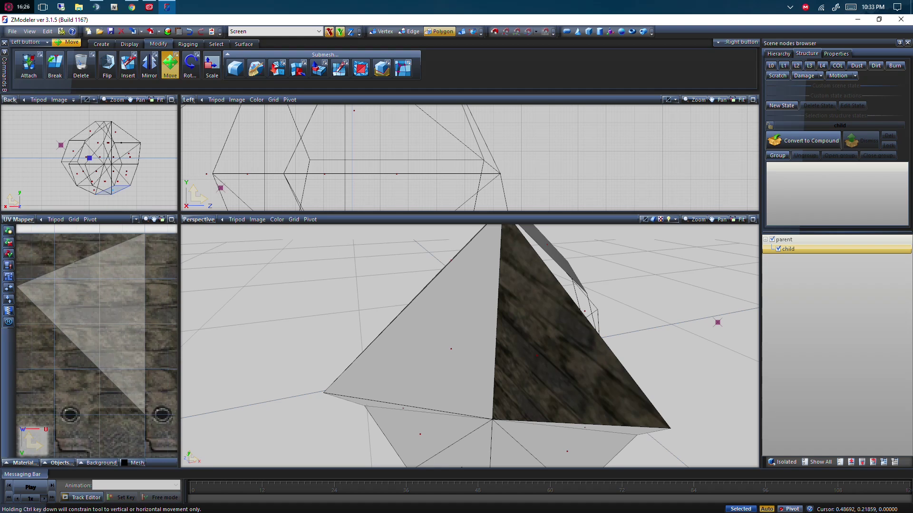
scroll(97, 341, "down", 5)
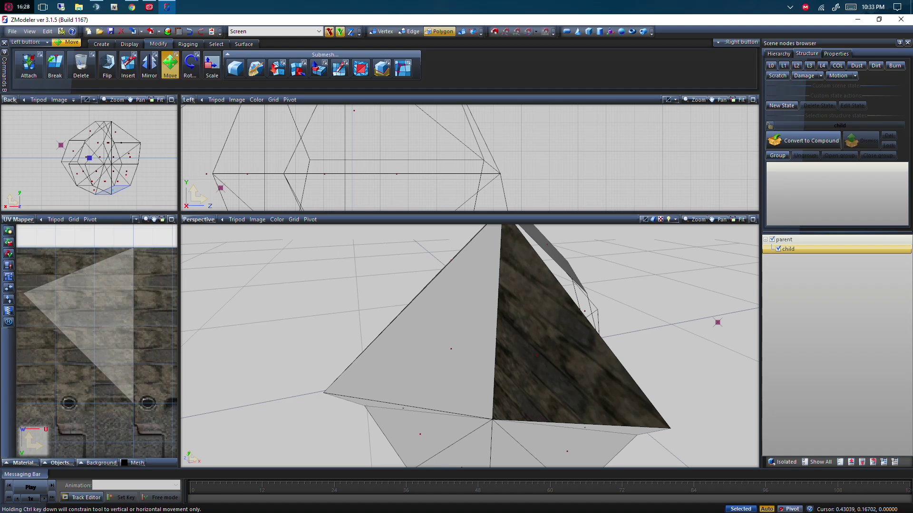
left_click(462, 31)
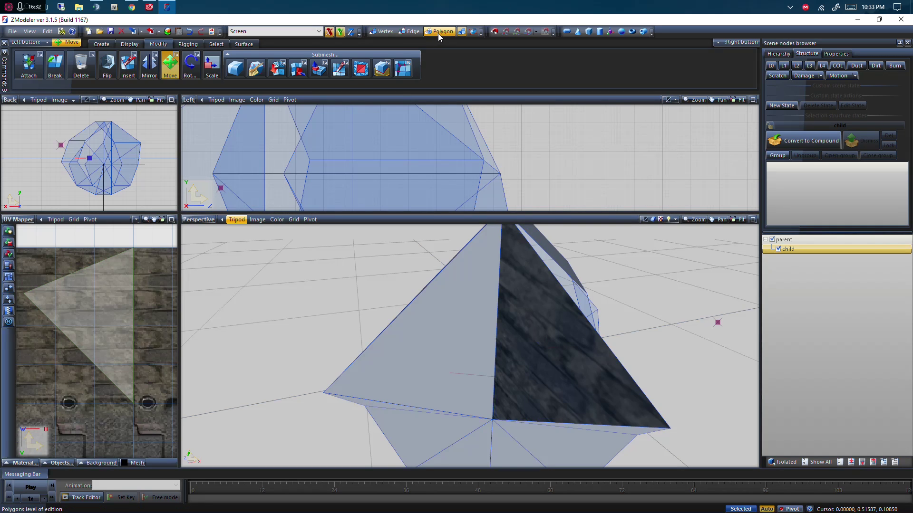
scroll(125, 289, "down", 4)
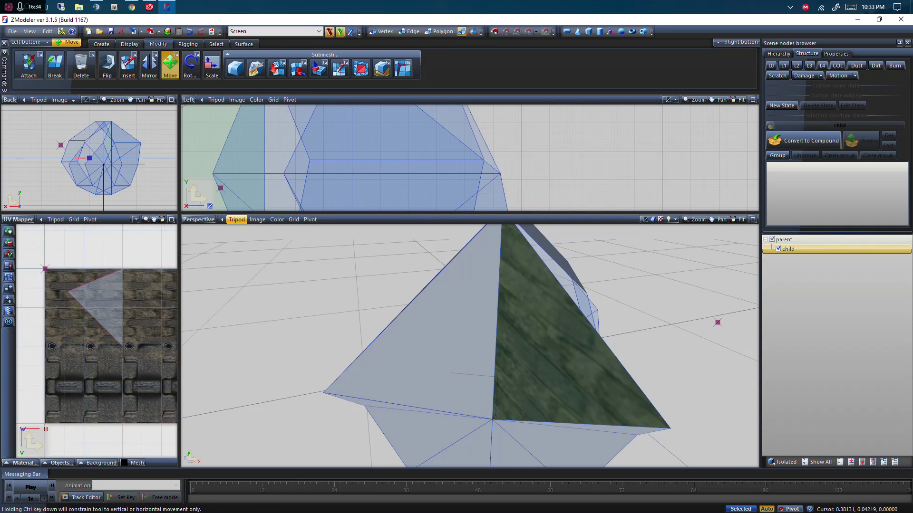
left_click_drag(100, 288, 87, 314)
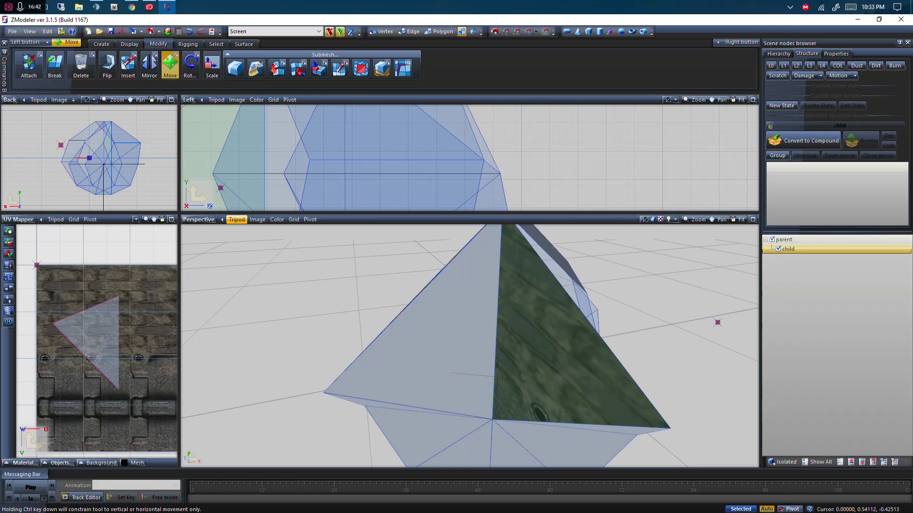
- Scale the triangle's UV mapping down and move it over the second bolt hole of the track texture
left_click(217, 67)
left_click_drag(103, 348, 72, 347)
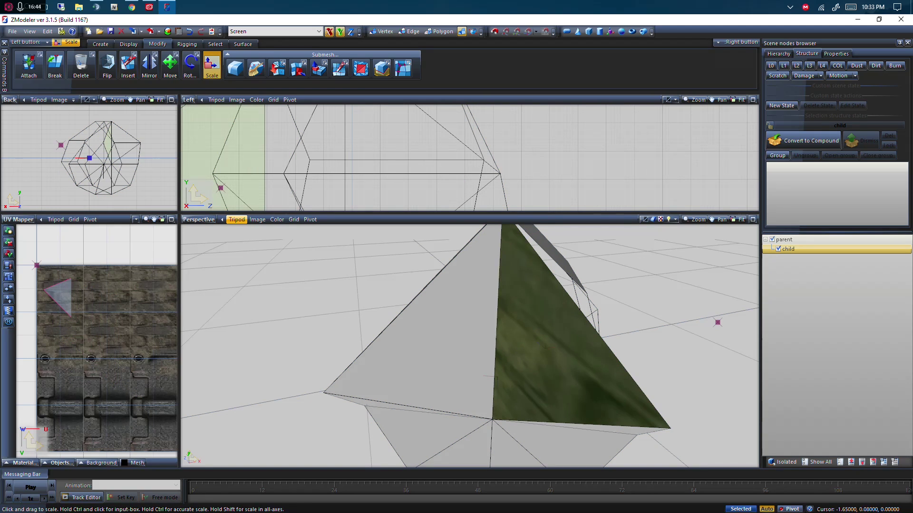
left_click(169, 69)
left_click_drag(61, 298, 93, 365)
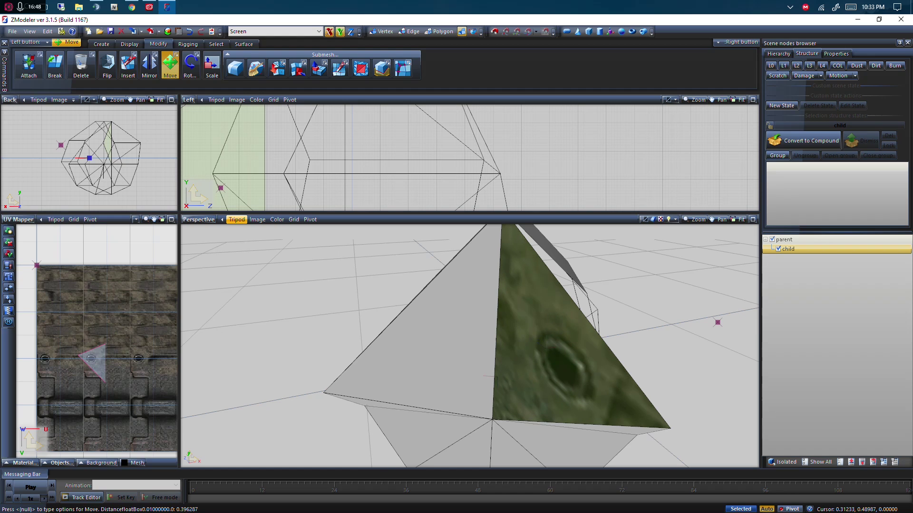
left_click_drag(92, 365, 87, 364)
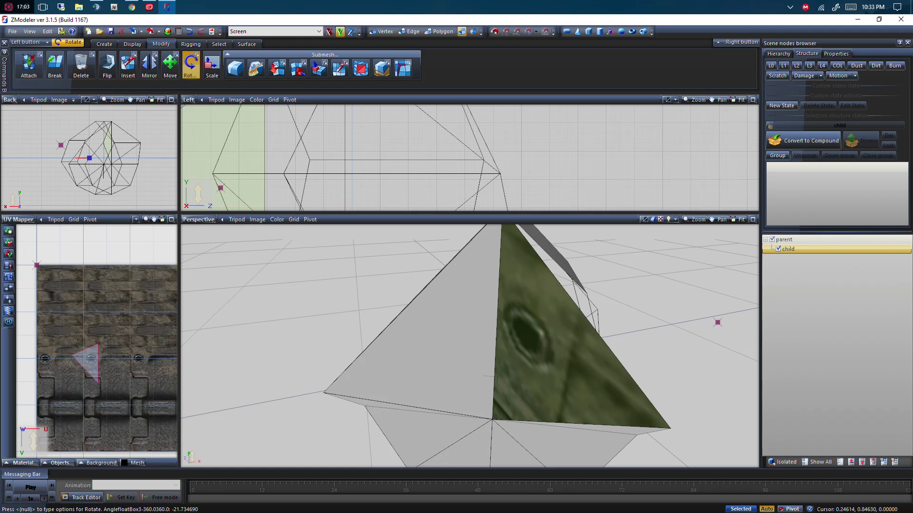
- Rotate the triangle's UV mapping slightly, restrict the axis to X and adjust the mapping again
mouse_move(82, 423)
left_mouse_down()
mouse_move(69, 387)
mouse_move(102, 280)
mouse_move(82, 423)
left_mouse_up()
left_click_drag(140, 383, 119, 276)
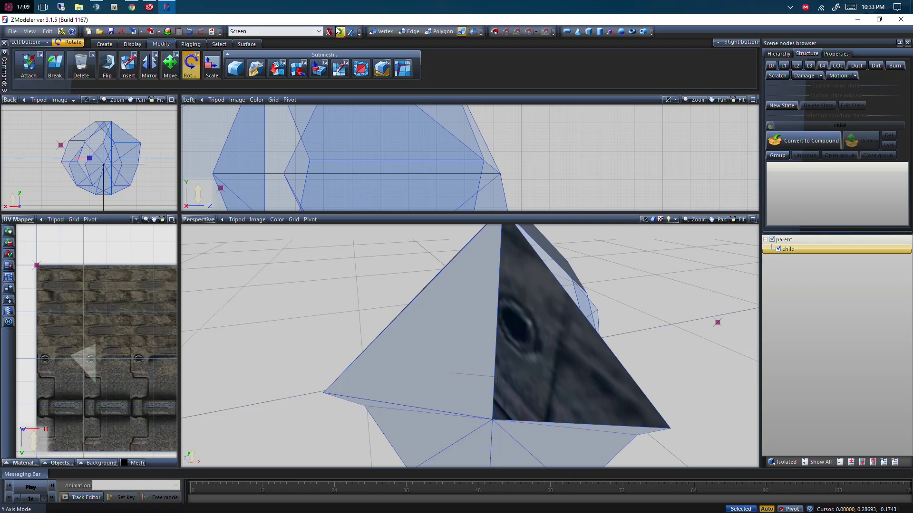
left_click(329, 32)
left_click_drag(86, 402, 129, 296)
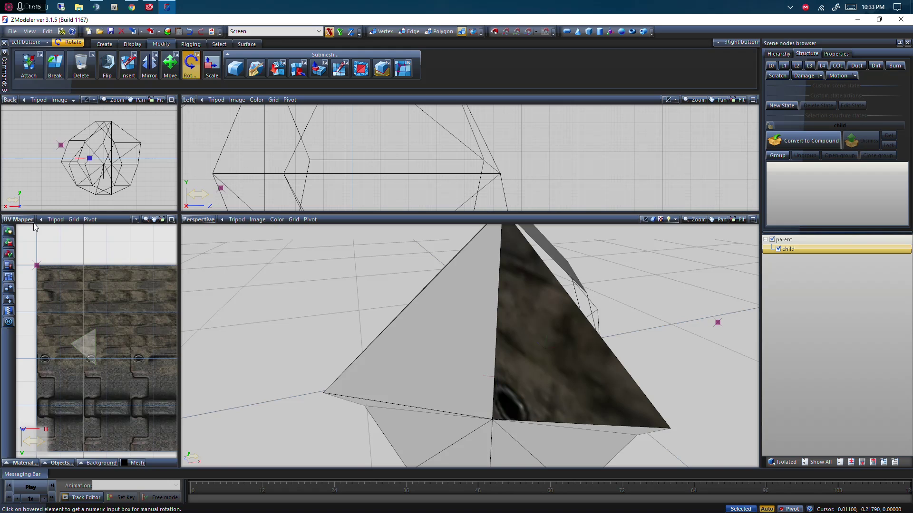
- Show and hide the UV Mapper's list of materials and their textures
left_click(19, 219)
left_click(51, 264)
left_click(24, 463)
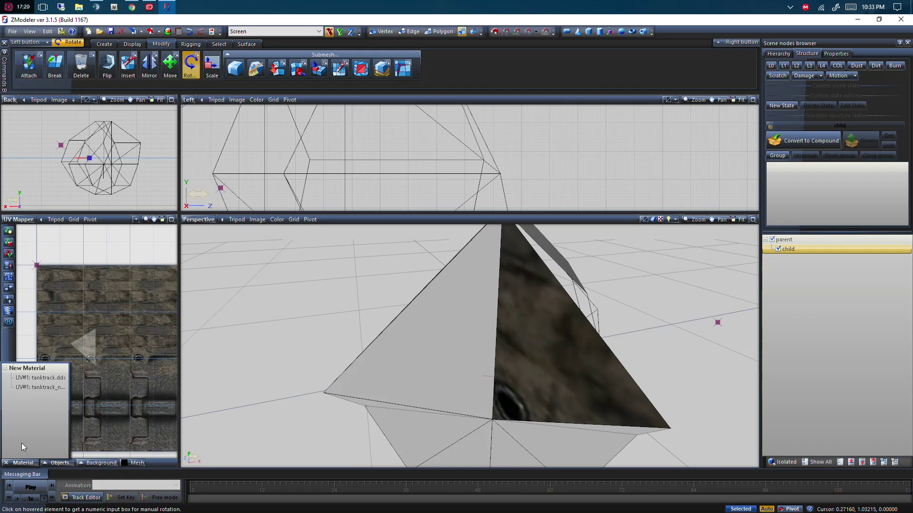
left_click(5, 463)
left_click(6, 464)
left_click(6, 463)
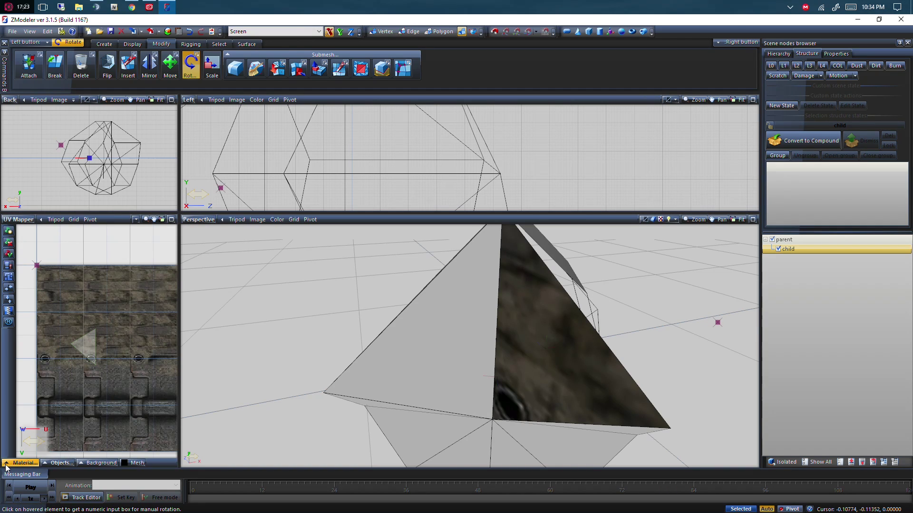
left_click(6, 463)
left_click(7, 464)
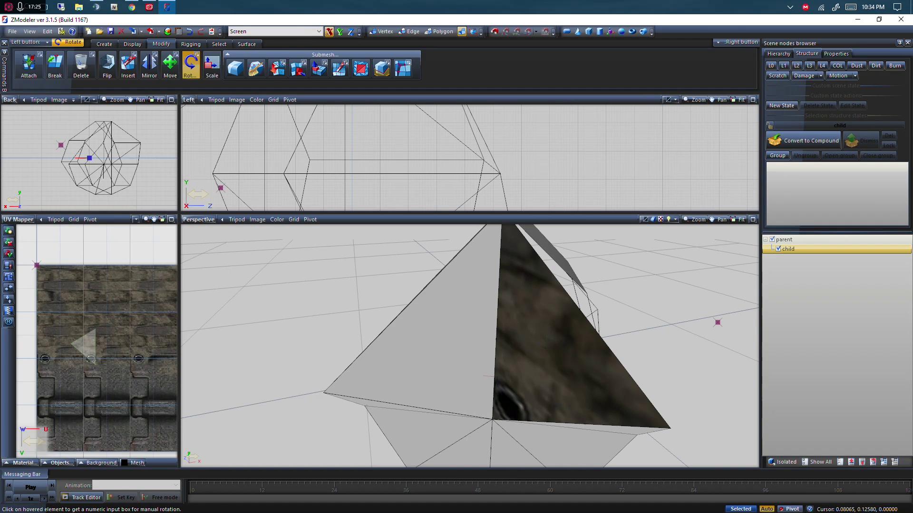
- Change the UV Mapper viewport to the Front view and then to the Back view
left_click(27, 222)
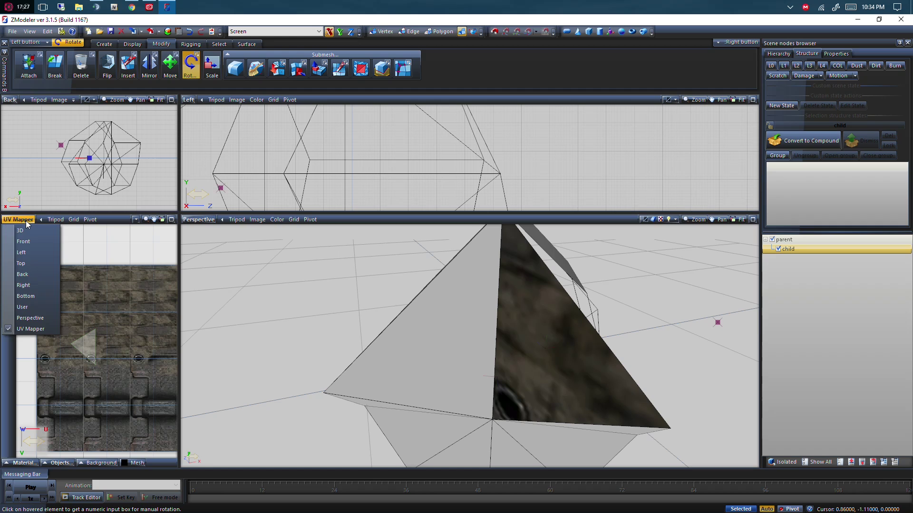
left_click(25, 244)
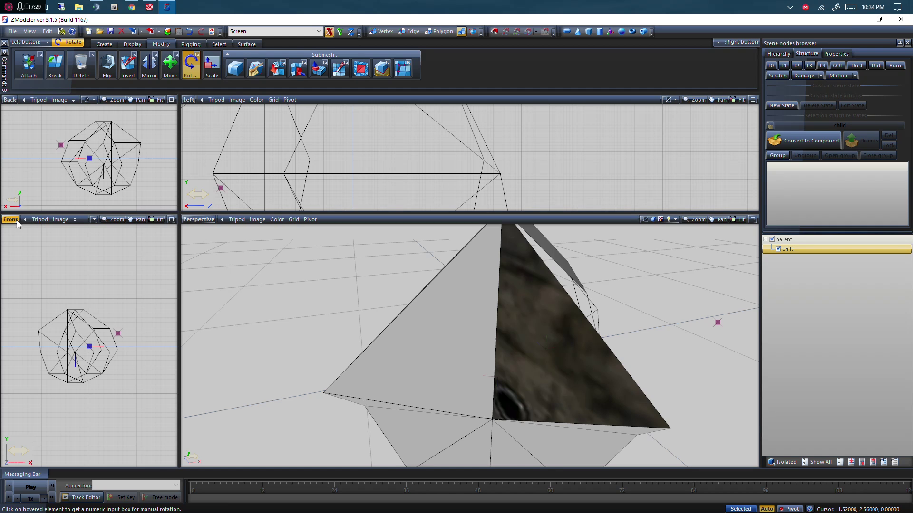
left_click(16, 220)
left_click(25, 253)
scroll(452, 351, "down", 3)
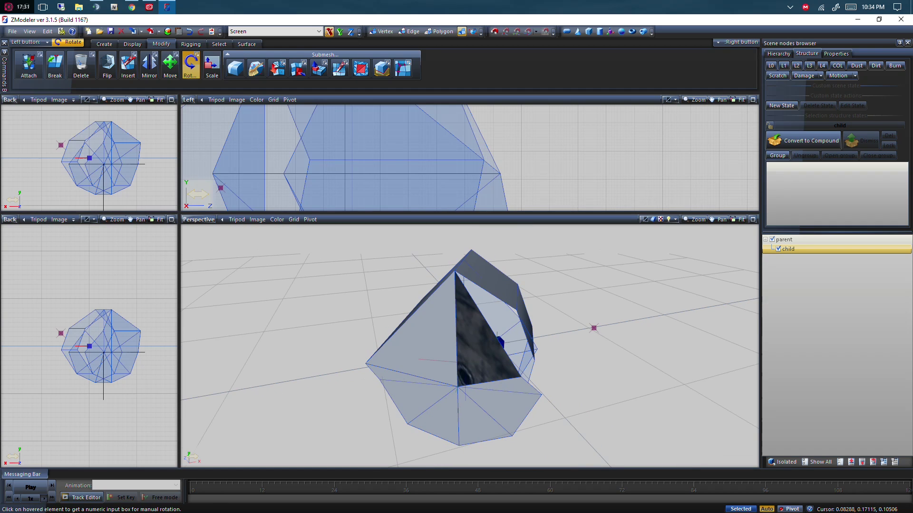
scroll(452, 352, "up", 3)
key("ctrl+a")
scroll(452, 352, "down", 2)
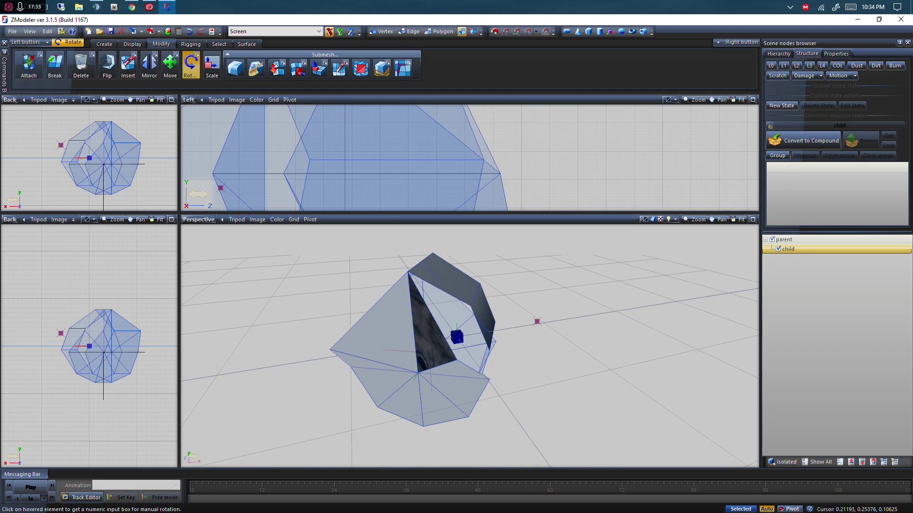
scroll(451, 352, "up", 2)
key("ctrl+d")
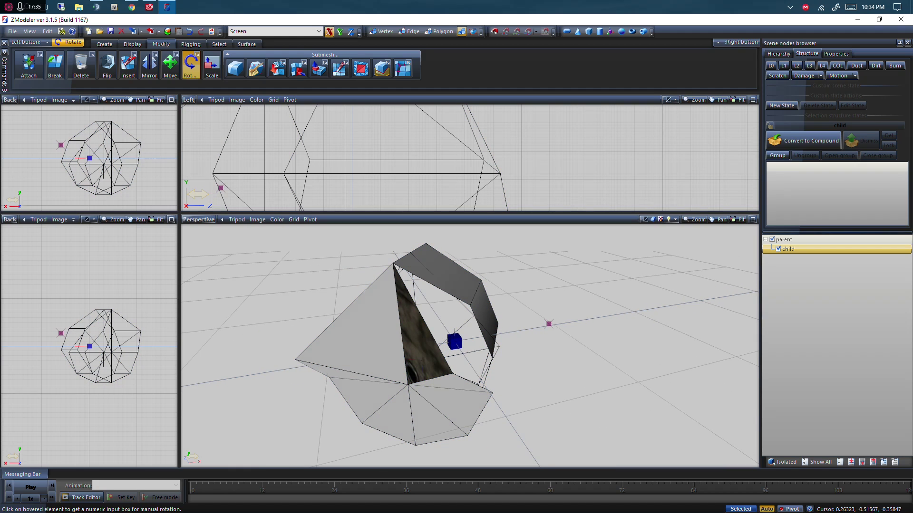
key("ctrl+a")
- Start a merge into the current scene from the file dozer.z3d
left_click(12, 31)
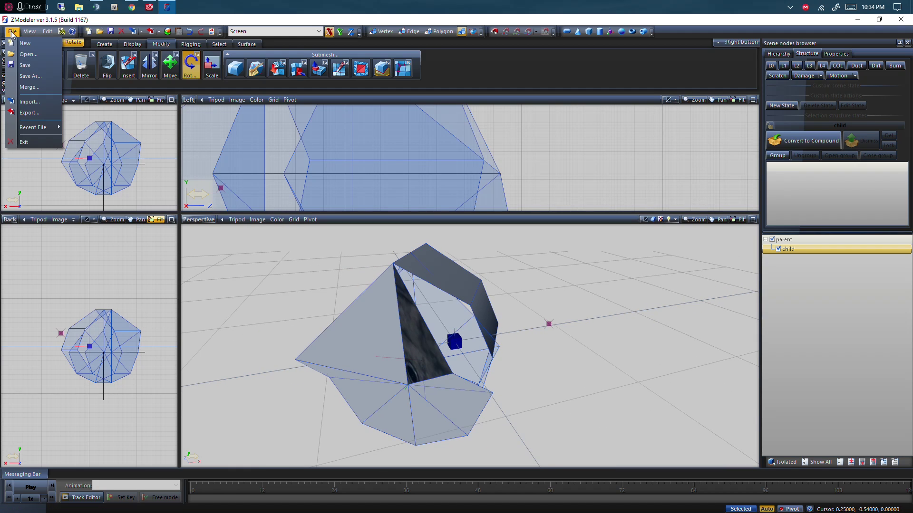
left_click(12, 32)
left_click(10, 33)
left_click(28, 87)
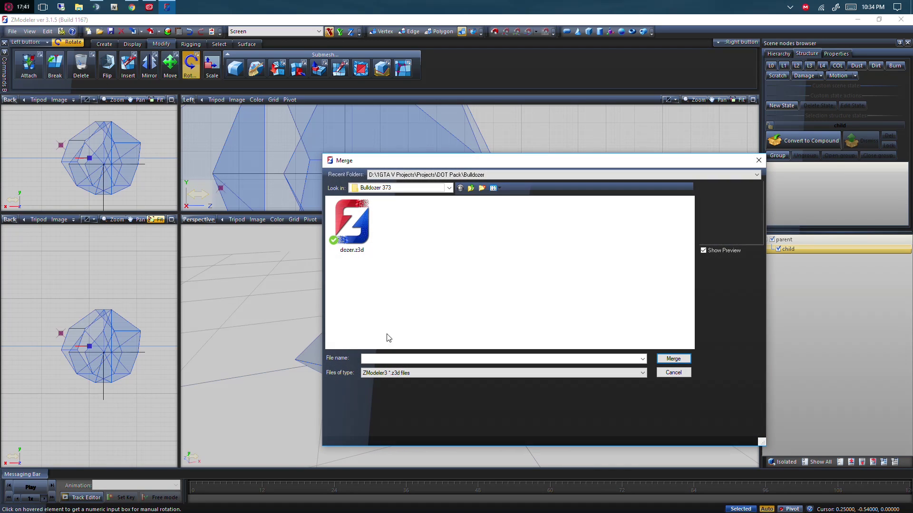
left_click(354, 228)
double_click(353, 222)
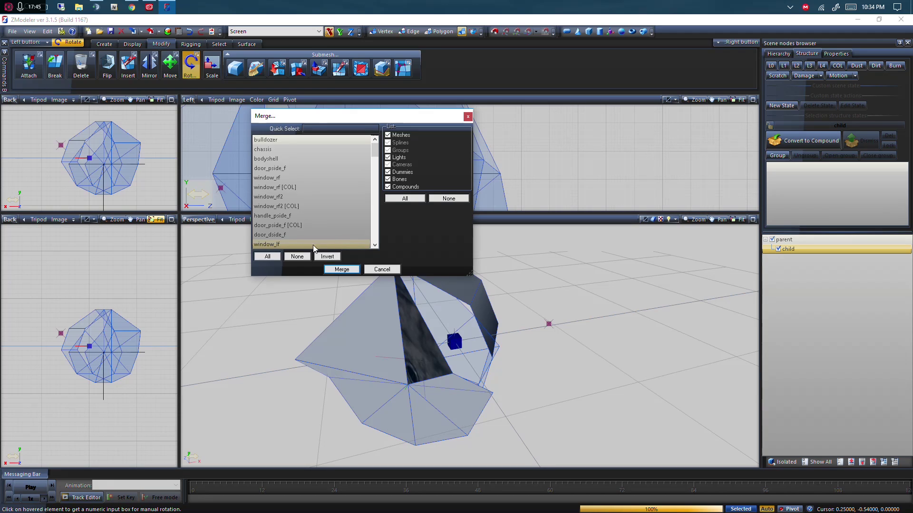
- Mark all of the file's nodes for merging and clear the selection again
mouse_move(374, 151)
left_mouse_down()
mouse_move(375, 183)
mouse_move(374, 145)
left_mouse_up()
left_click(270, 258)
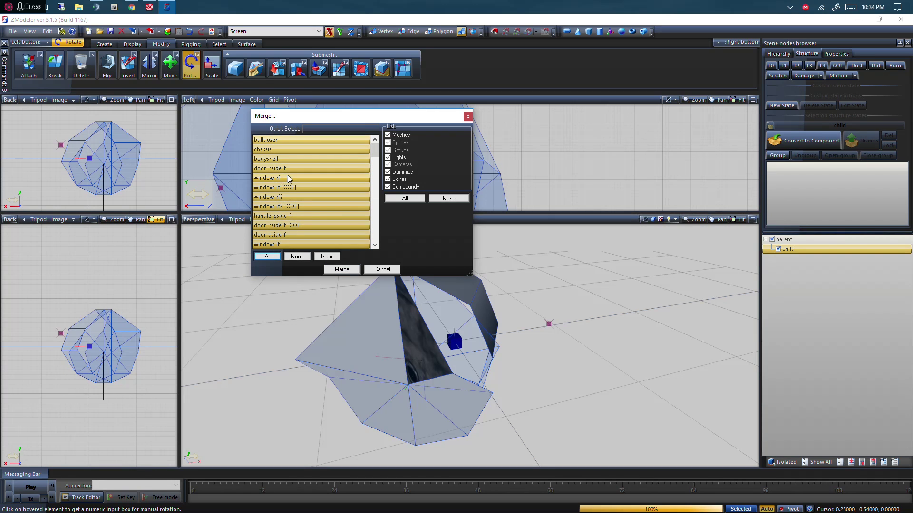
left_click(296, 258)
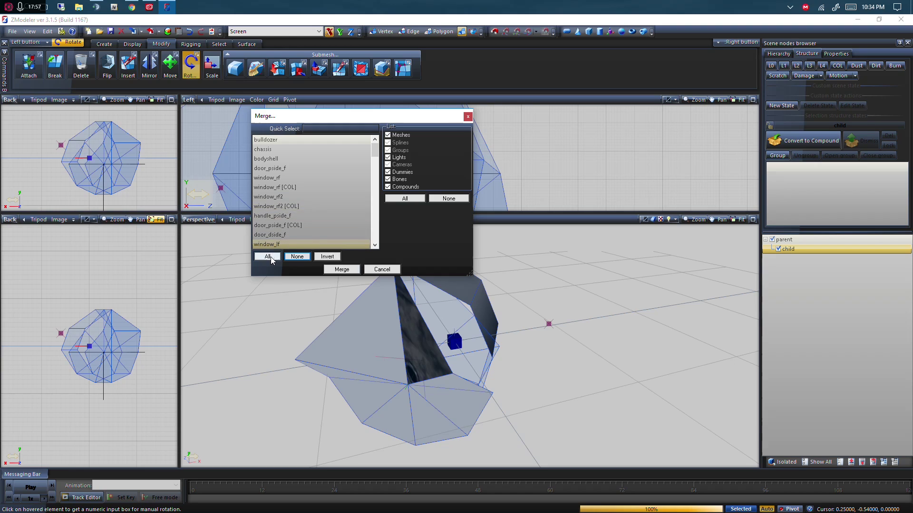
- Merge all nodes except window_rf [COL], window_rf2 [COL] and door_pside_f [COL] by marking these three and inverting the selection
left_click(293, 206)
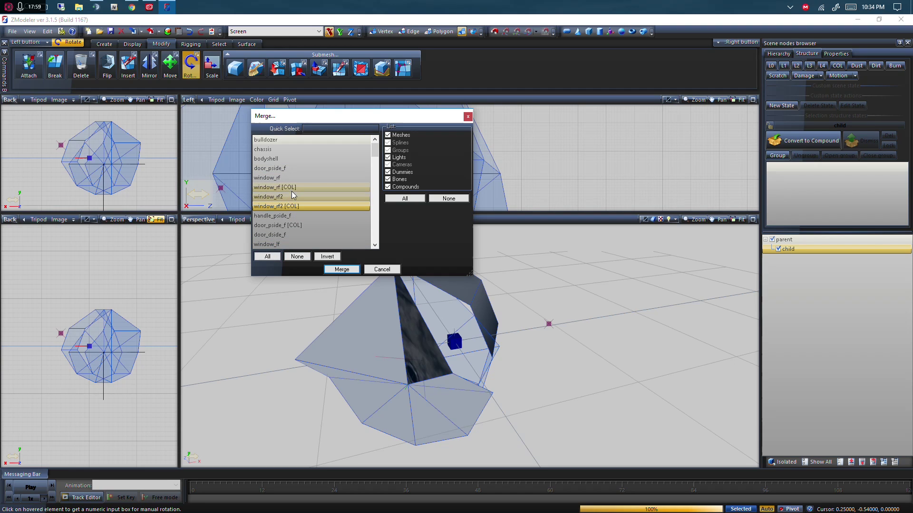
left_click(291, 187)
left_click(299, 225)
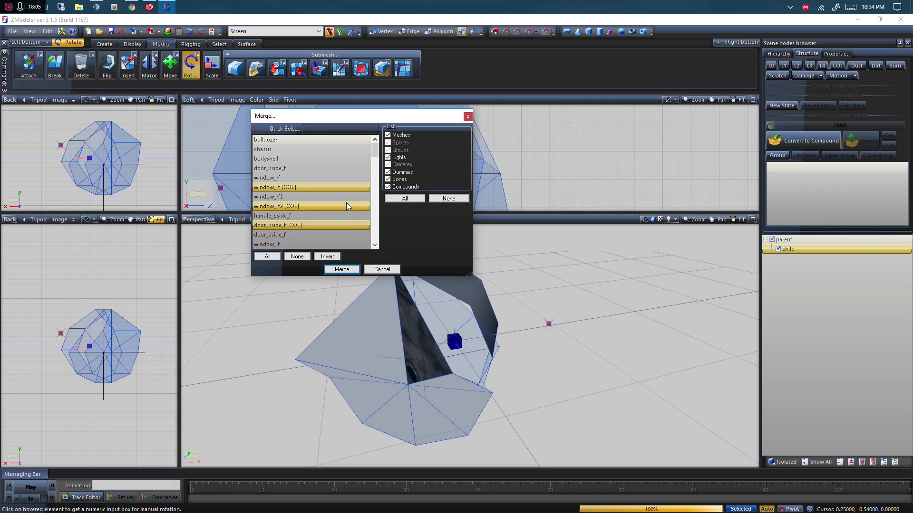
left_click(327, 256)
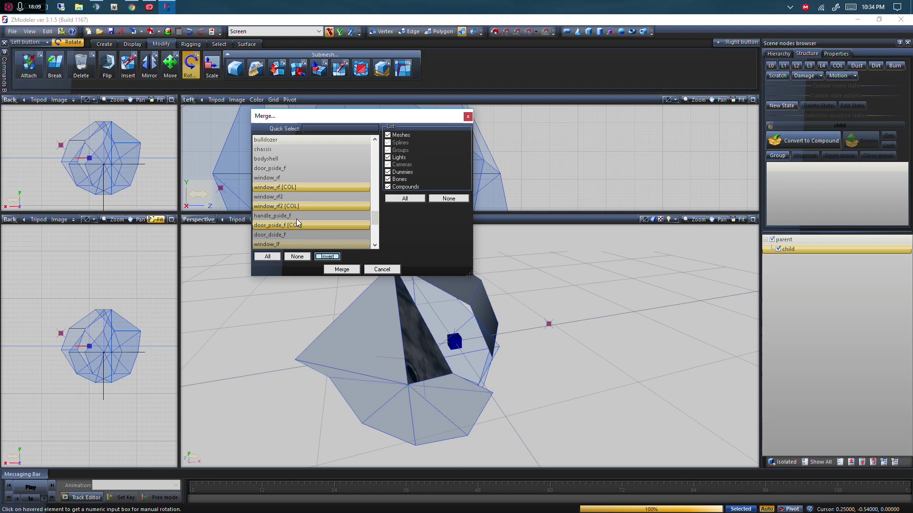
scroll(286, 195, "up", 5)
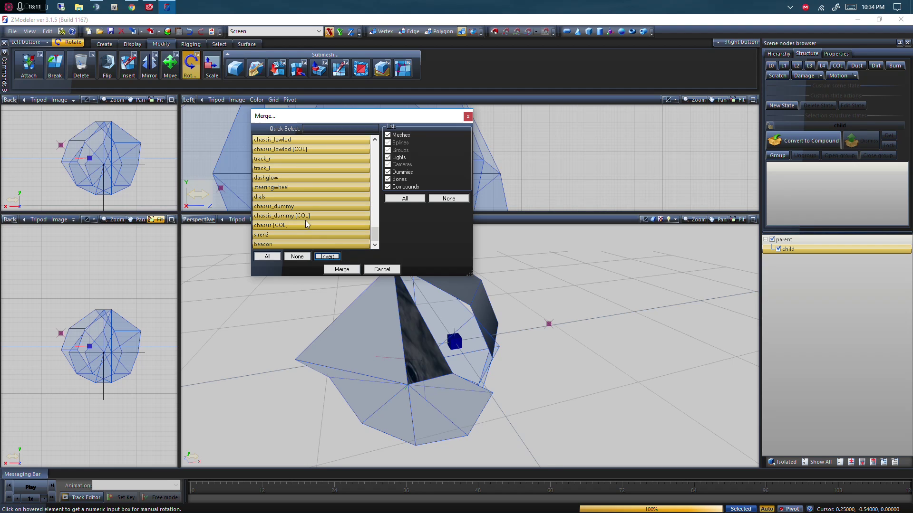
scroll(287, 194, "up", 6)
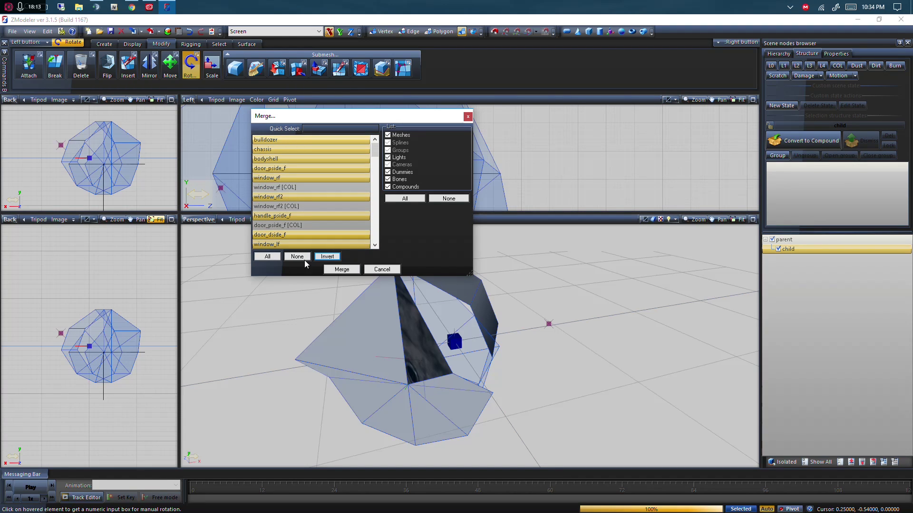
left_click(348, 270)
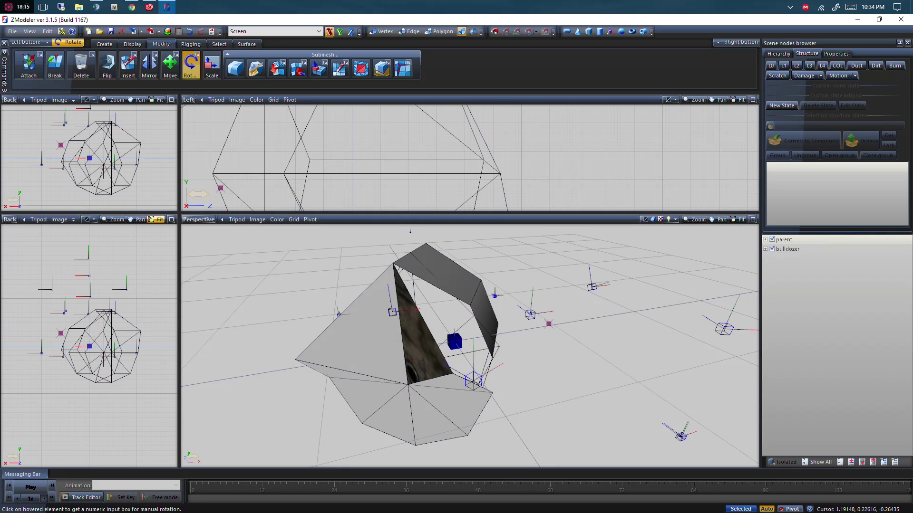
- Examine the merged bulldozer nodes in the Perspective view and the scene browser's hierarchy, structure and properties displays
scroll(470, 346, "down", 10)
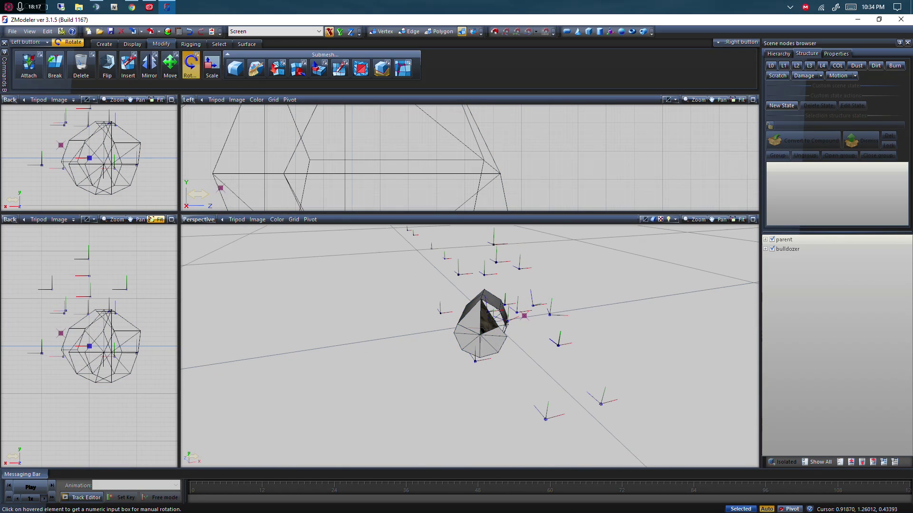
scroll(470, 346, "down", 4)
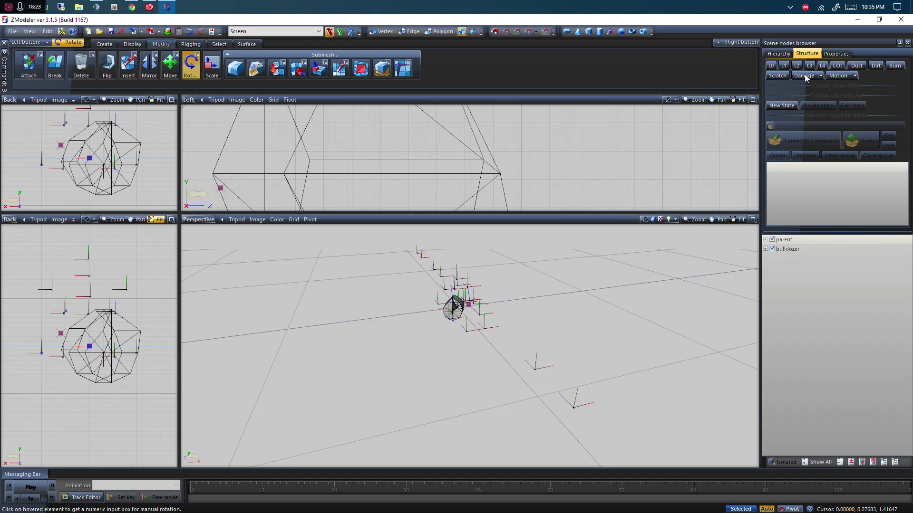
left_click(779, 53)
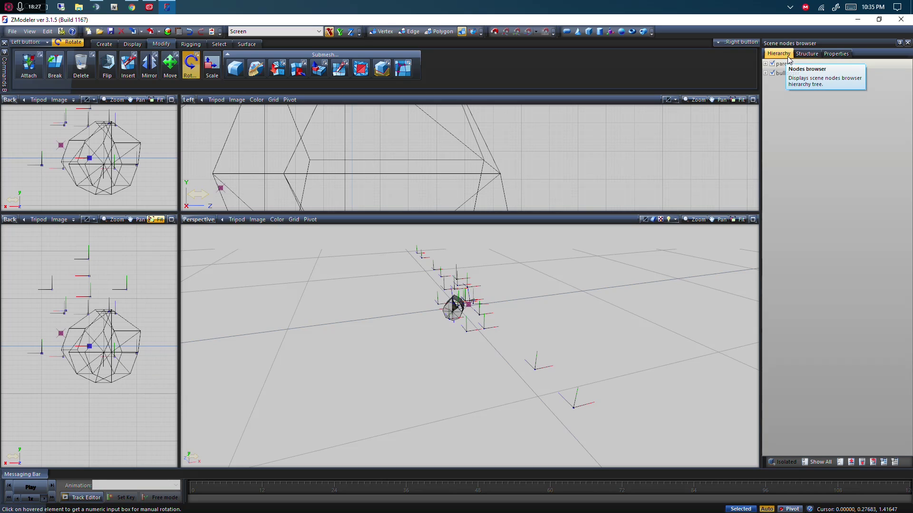
left_click(817, 56)
left_click(836, 53)
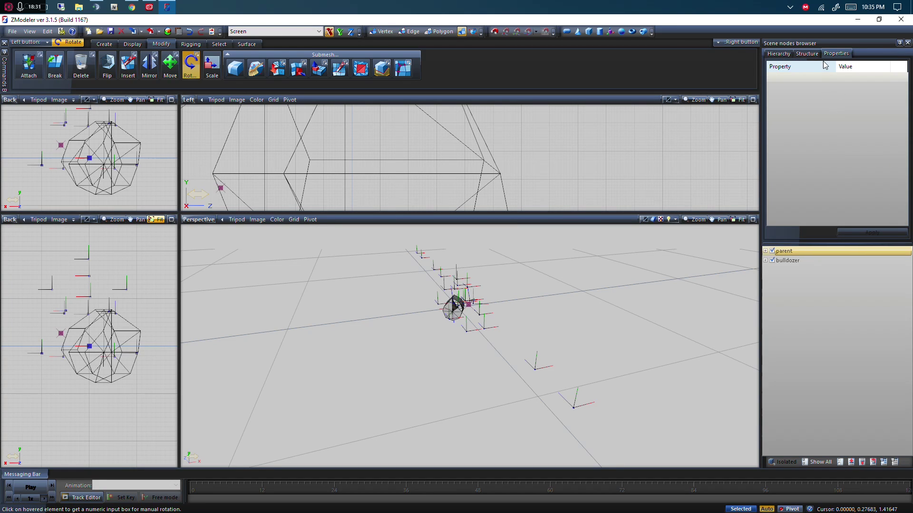
left_click(807, 53)
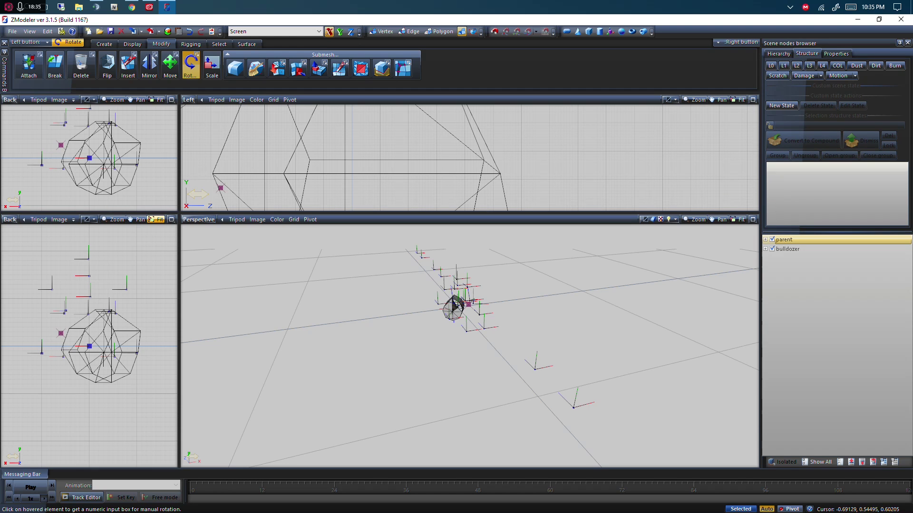
scroll(474, 301, "up", 4)
scroll(474, 301, "down", 4)
scroll(558, 420, "up", 10)
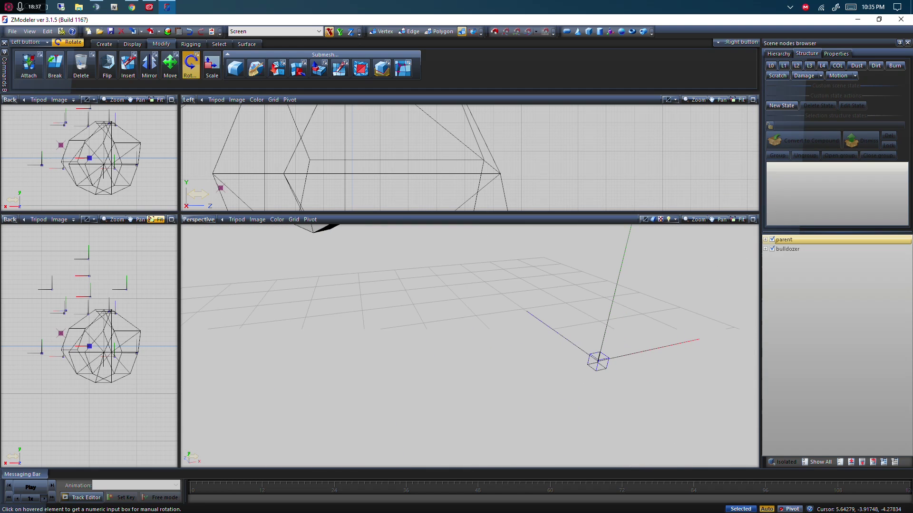
- Activate the L0 level of detail so the merged bulldozer's full model is displayed
scroll(557, 419, "down", 8)
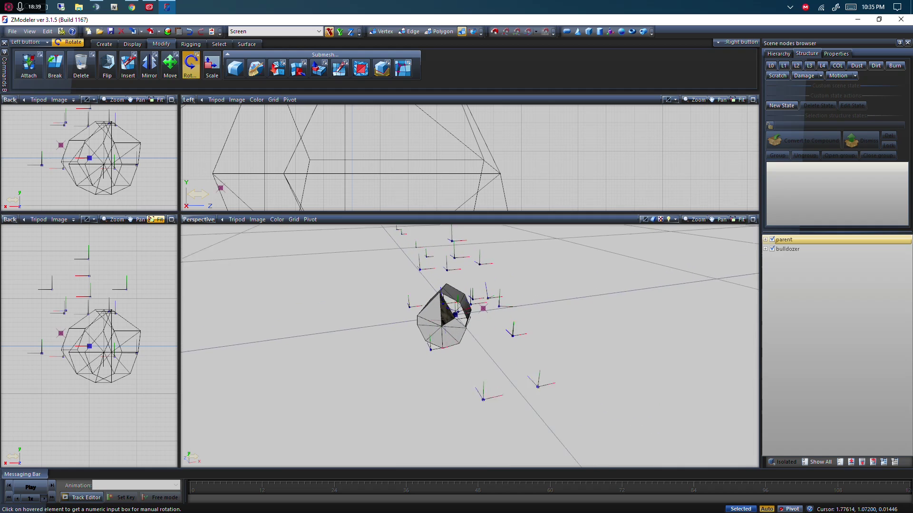
scroll(470, 346, "up", 3)
scroll(471, 354, "down", 6)
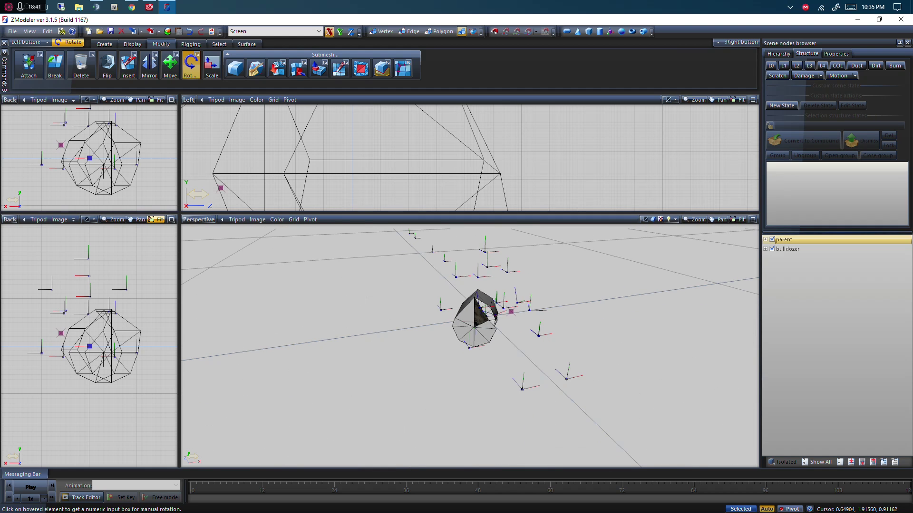
scroll(475, 295, "down", 5)
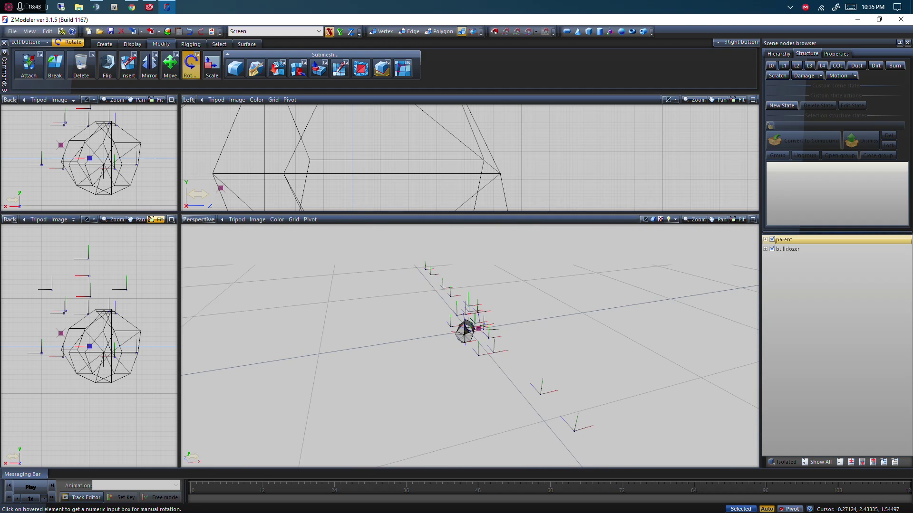
left_click(771, 66)
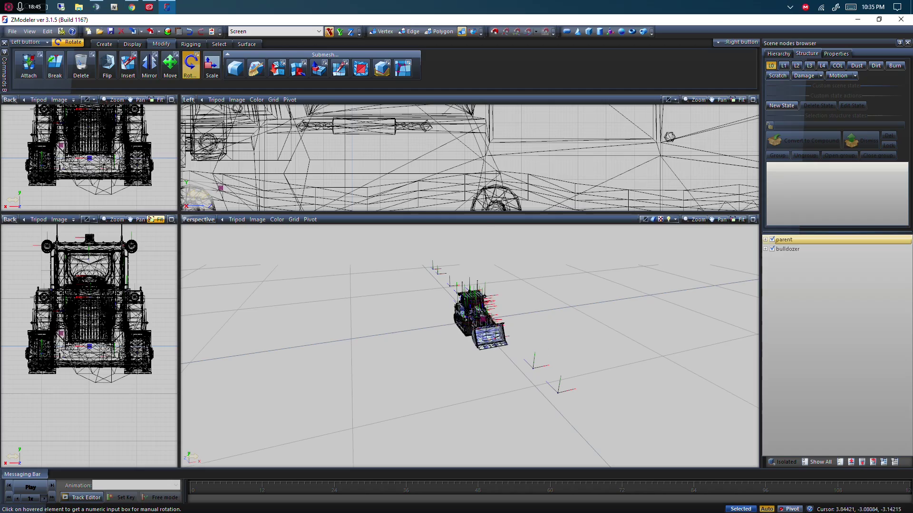
- Examine the bulldozer's L0 mesh from the front and side at several distances in the Perspective view
scroll(470, 332, "up", 5)
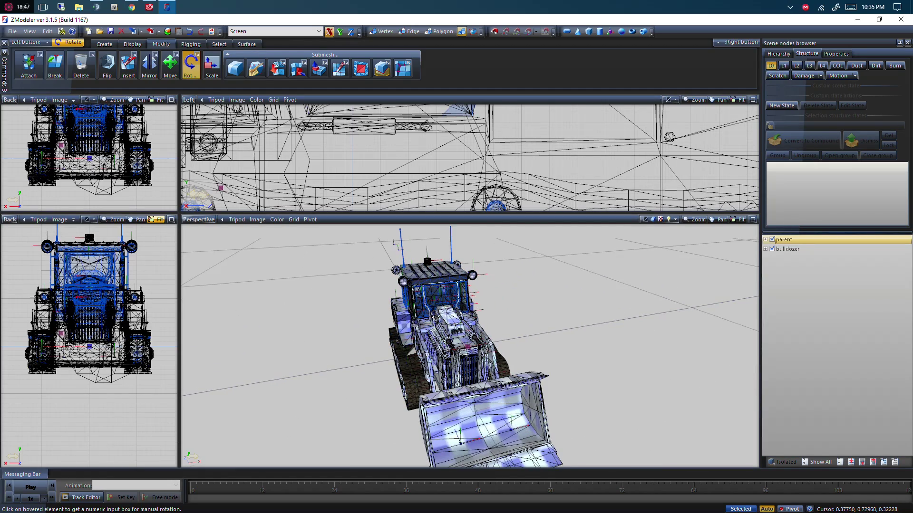
middle_click_drag(471, 311, 713, 334)
scroll(468, 264, "up", 4)
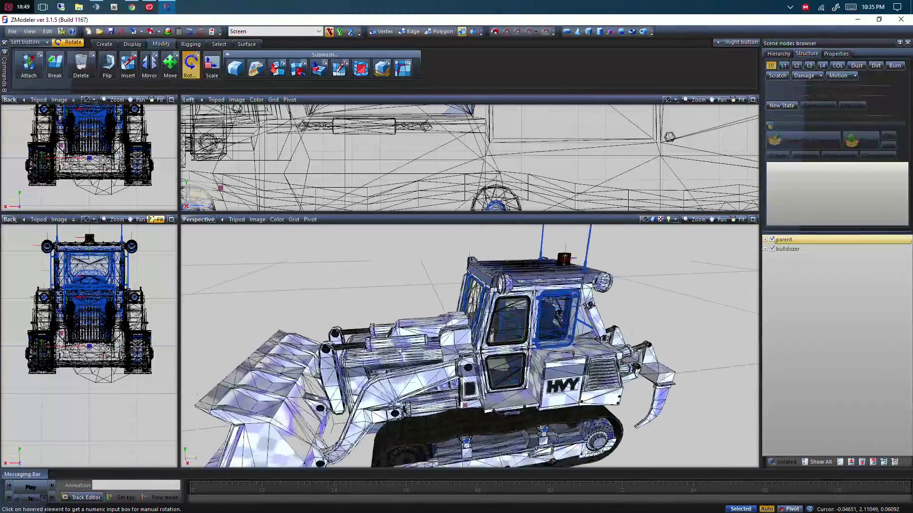
scroll(466, 304, "up", 5)
scroll(466, 304, "down", 6)
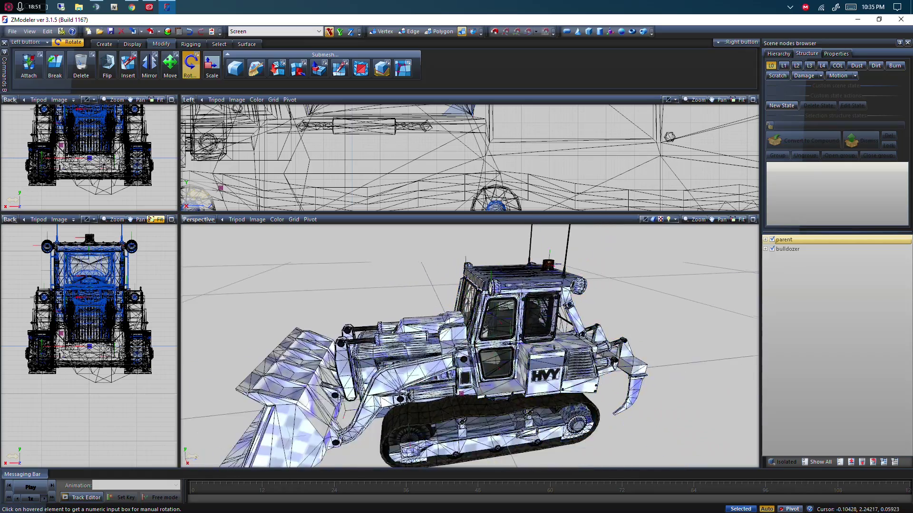
middle_click_drag(546, 266, 557, 240)
scroll(499, 304, "up", 3)
scroll(499, 304, "down", 4)
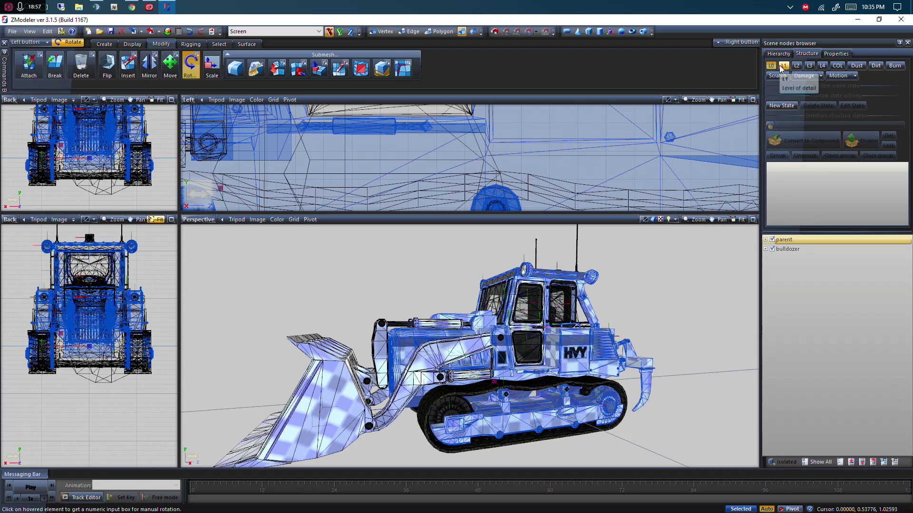
- Compare the bulldozer's levels of detail L1, L2, L3 and L4, finishing back on L0
left_click(783, 66)
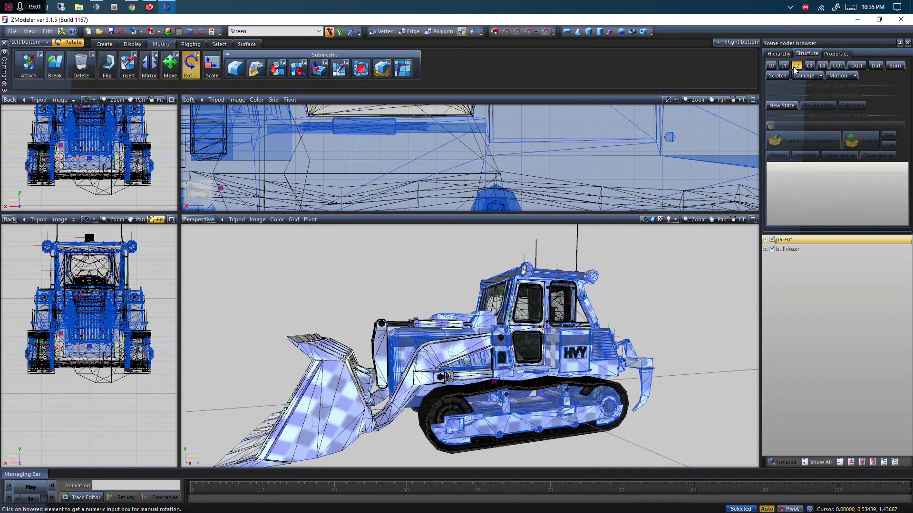
left_click(794, 66)
left_click(809, 67)
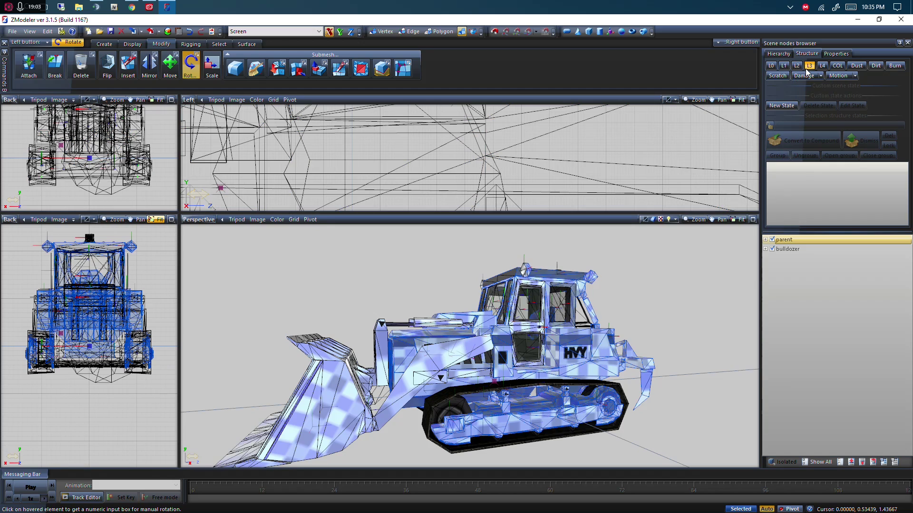
left_click(821, 66)
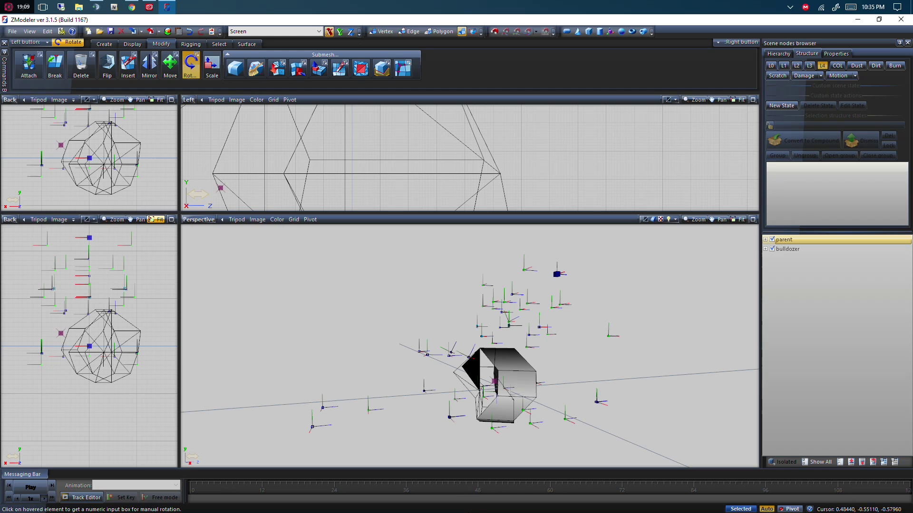
scroll(470, 346, "up", 3)
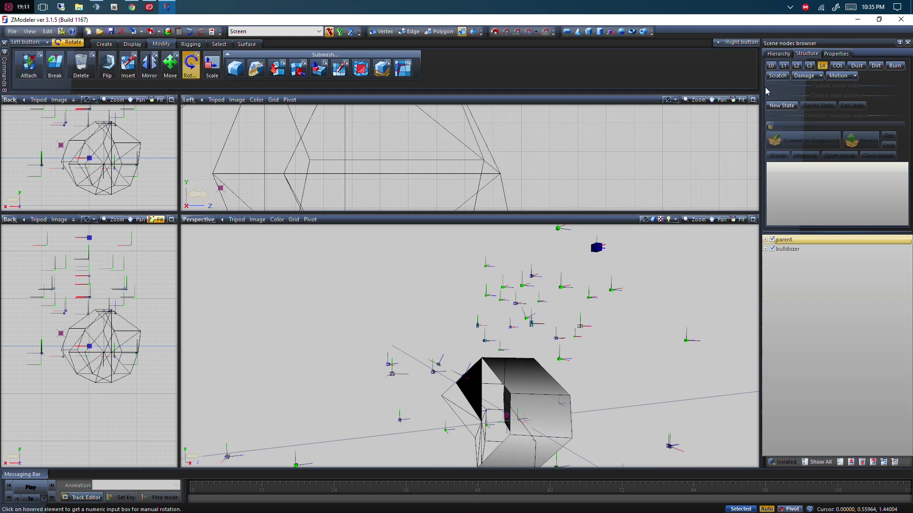
left_click(771, 66)
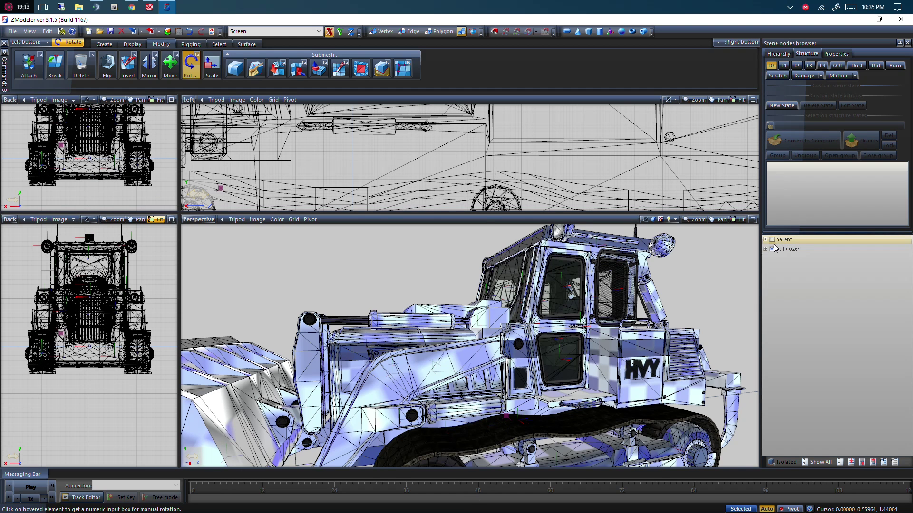
- Hide the parent and bulldozer nodes and add a dummy helper at the scene origin
left_click(772, 252)
left_click(772, 250)
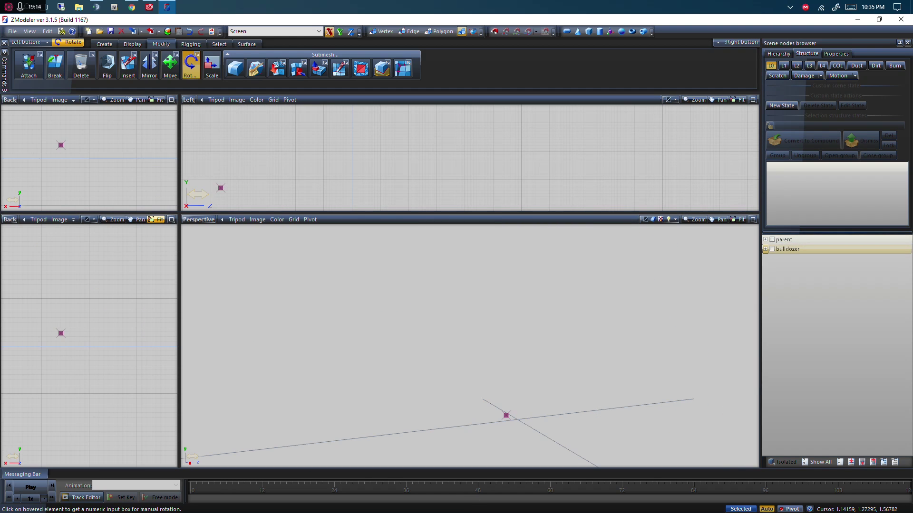
left_click(611, 31)
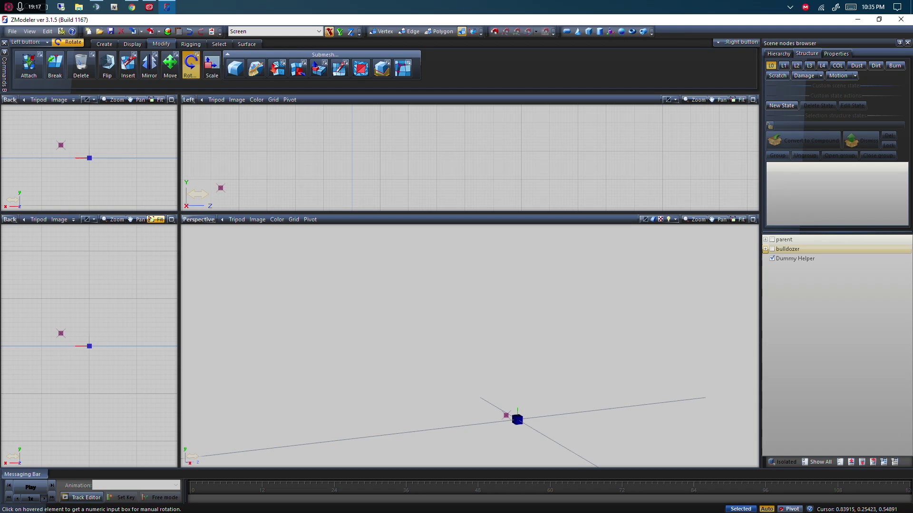
- Create a capsule with a radius of about 0.30 in the Left view, accepting its default options
left_click(567, 32)
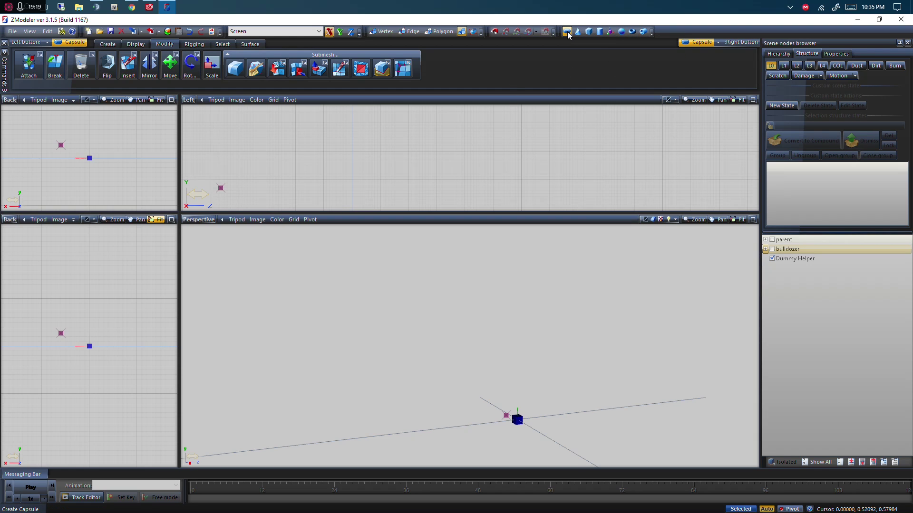
left_click_drag(513, 168, 598, 169)
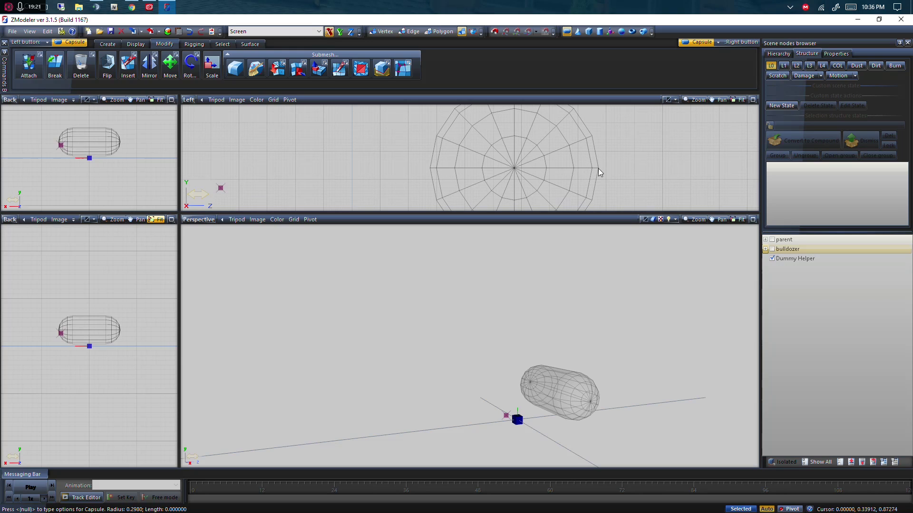
left_click(592, 144)
left_click(637, 247)
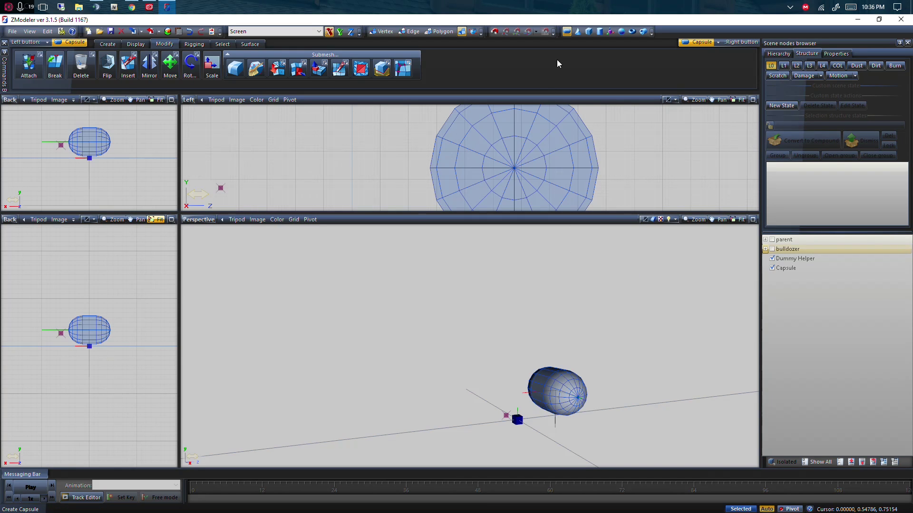
- Create a cone with base radius about 0.12 and height about 0.37 in the Left view, and hide the capsule
left_click(577, 32)
left_click_drag(614, 207, 647, 173)
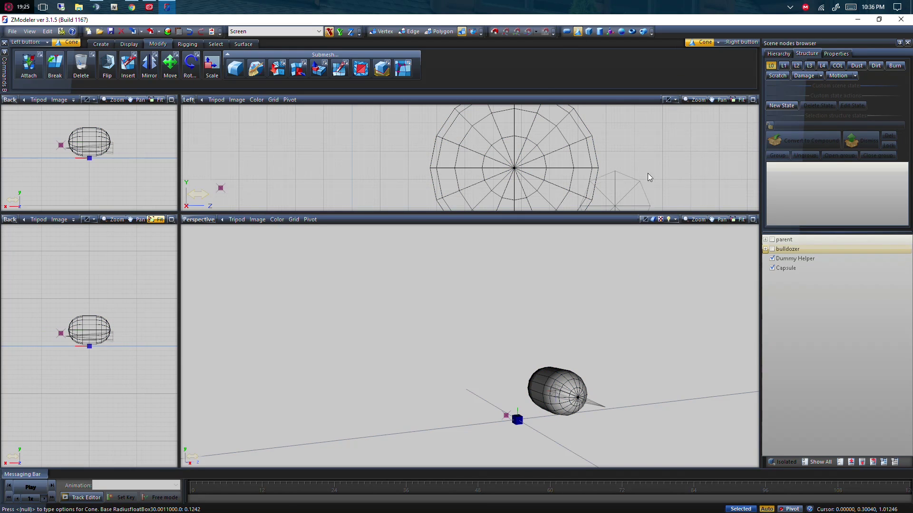
left_click(693, 138)
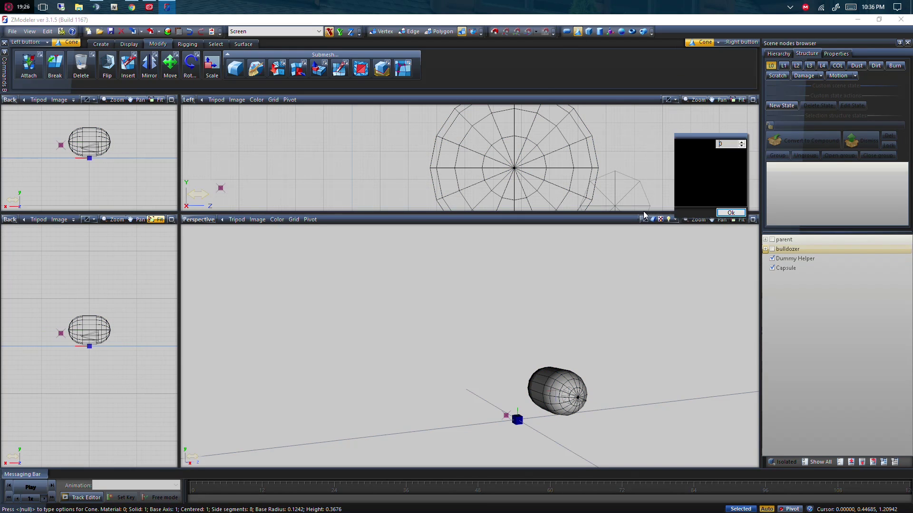
left_click(731, 212)
left_click(772, 268)
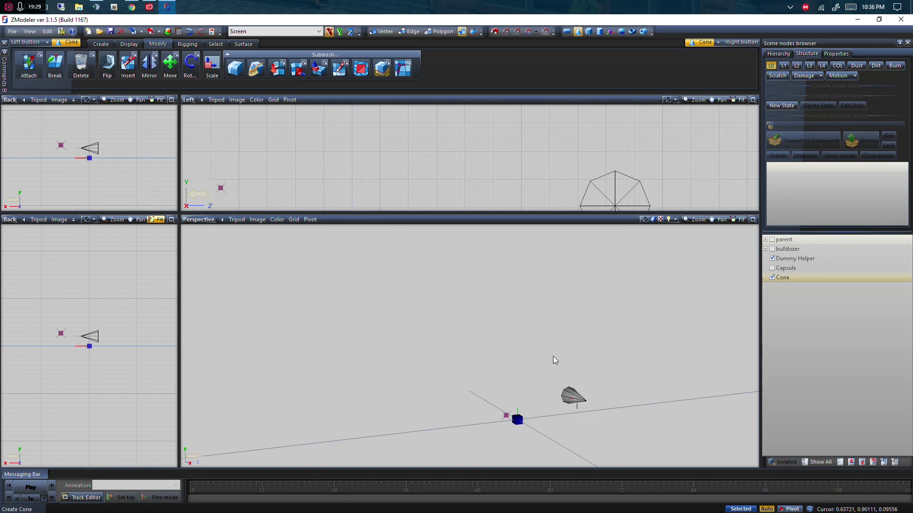
- Create a box of about 0.51 × 0.16 × 0.32 in the Left view, above and beside the cone
middle_click_drag(553, 415, 600, 404)
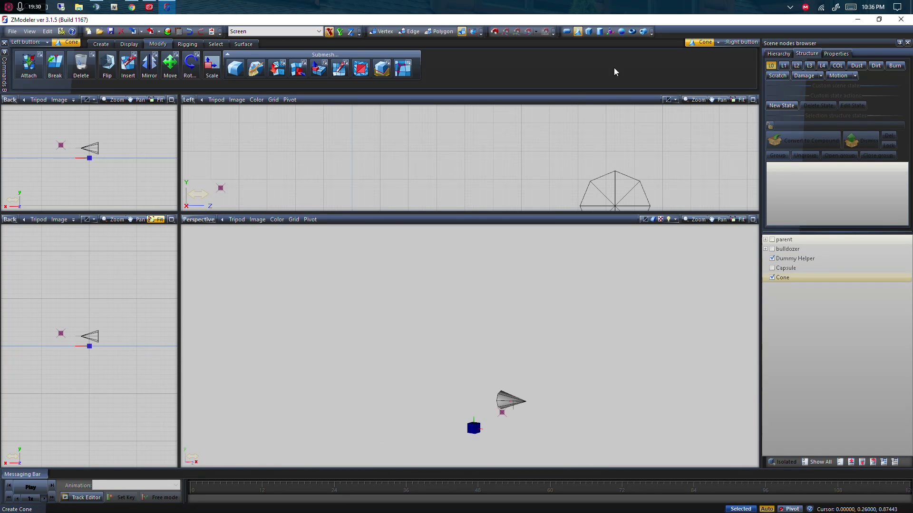
left_click(590, 32)
left_click_drag(597, 139, 366, 164)
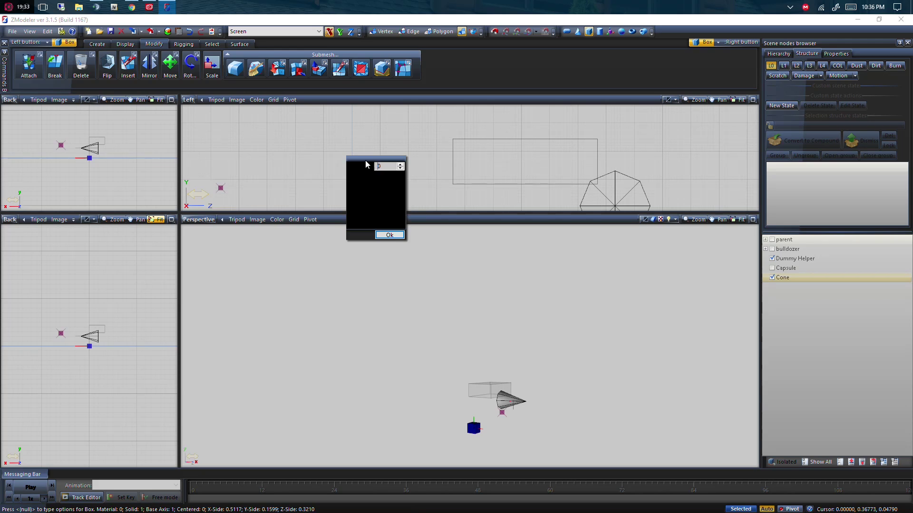
left_click(389, 235)
- Create a torus with base radius about 0.22 and cross radius about 0.06 beside the box in the Left view
mouse_move(535, 336)
middle_mouse_down()
mouse_move(522, 363)
mouse_move(525, 341)
mouse_move(588, 360)
mouse_move(620, 87)
middle_mouse_up()
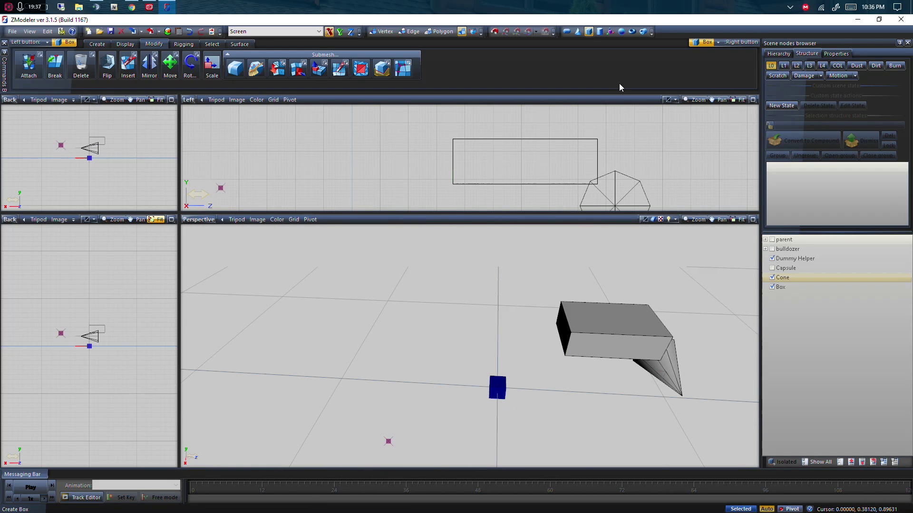
left_click(633, 31)
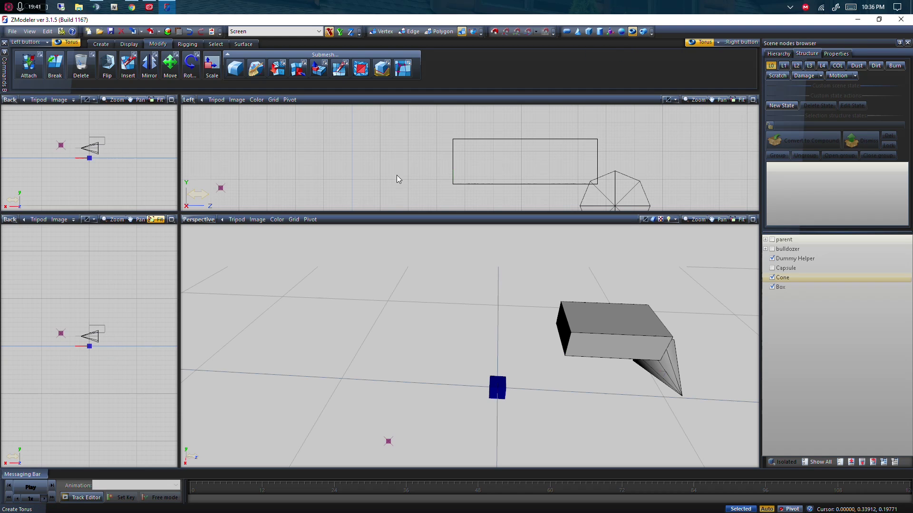
left_click_drag(367, 197, 321, 164)
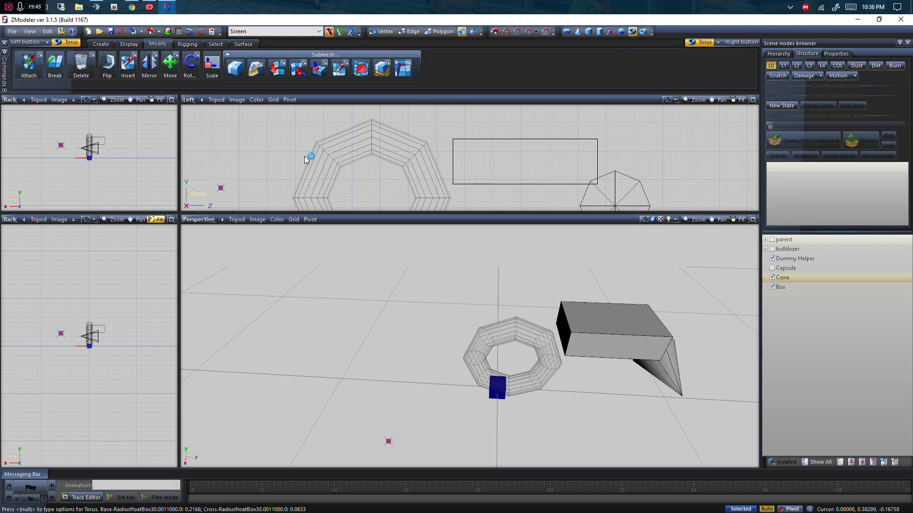
left_click(304, 156)
left_click(341, 250)
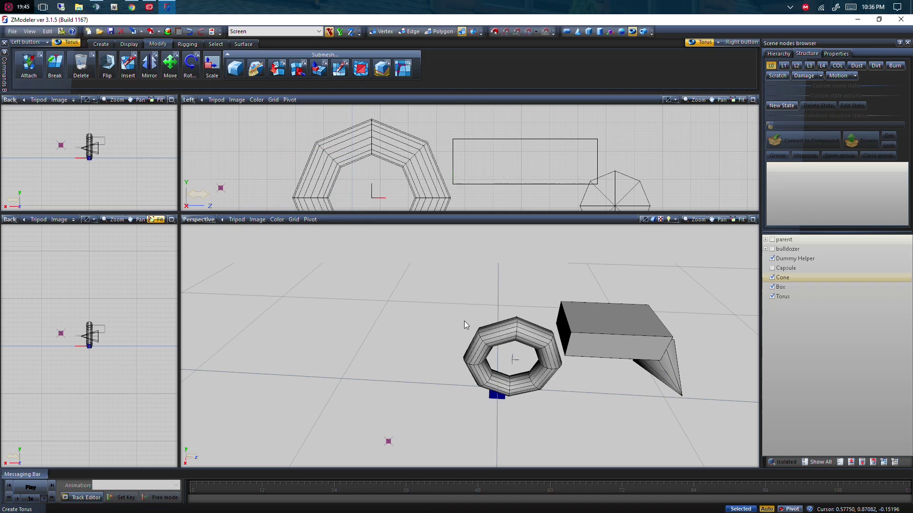
- Create a tube with radii of about 0.20 and 0.25 and height about 0.36 on the box's other side, keeping the default options
scroll(561, 387, "up", 5)
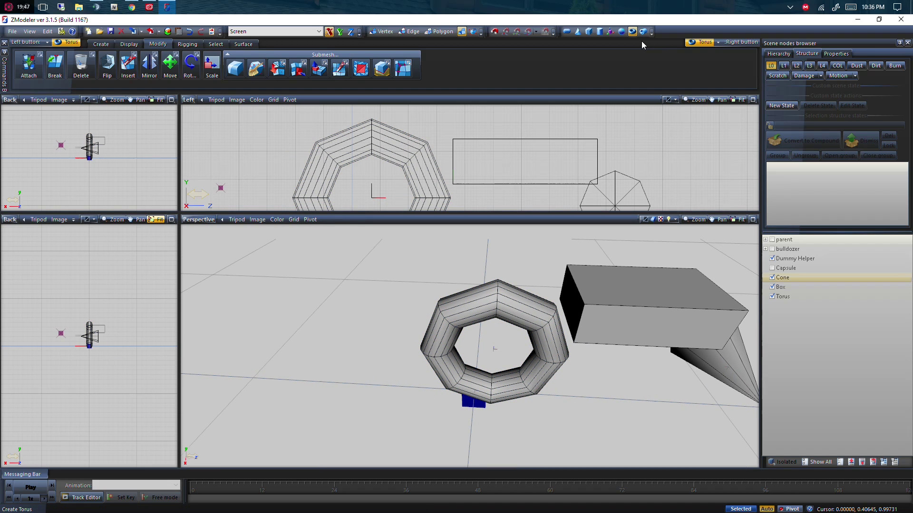
left_click_drag(695, 136, 652, 161)
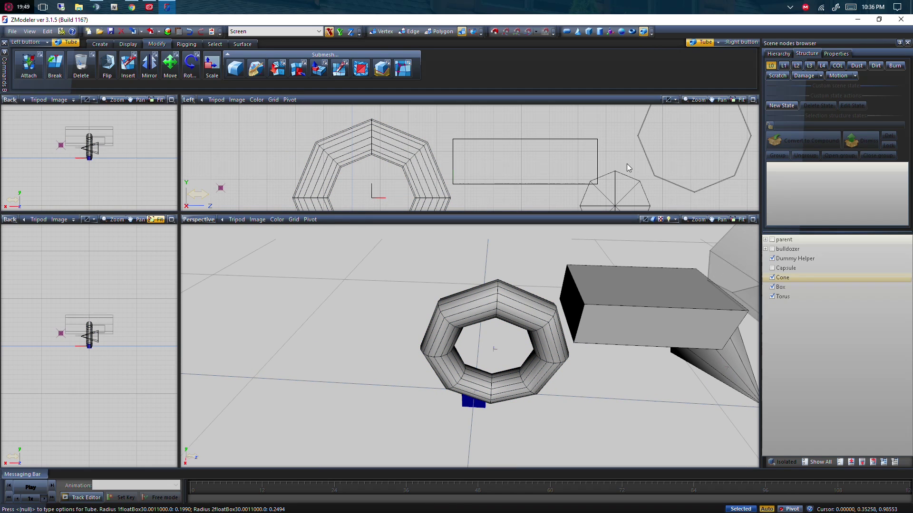
left_click(594, 138)
left_click(594, 151)
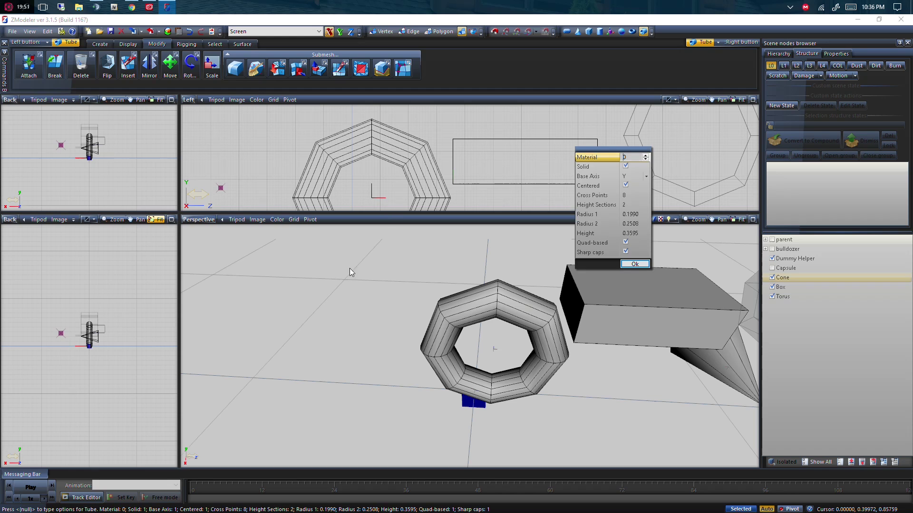
left_click(637, 265)
- Delete the Tube and Torus nodes from the scene
scroll(469, 319, "down", 5)
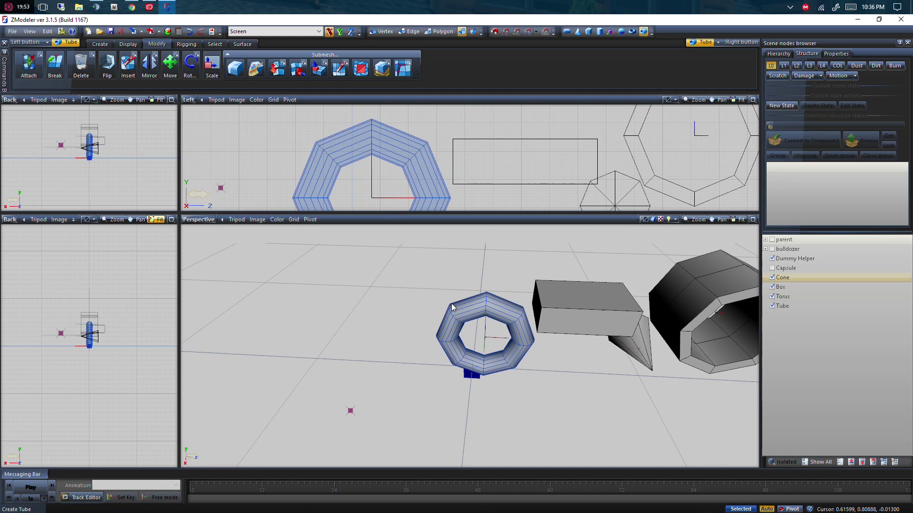
middle_click_drag(754, 311, 502, 310)
scroll(501, 306, "up", 5)
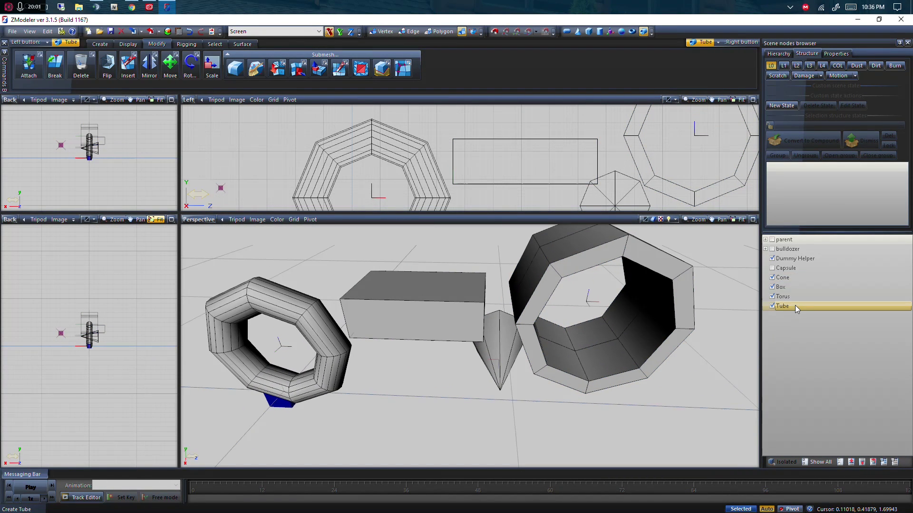
right_click(796, 305)
mouse_move(819, 320)
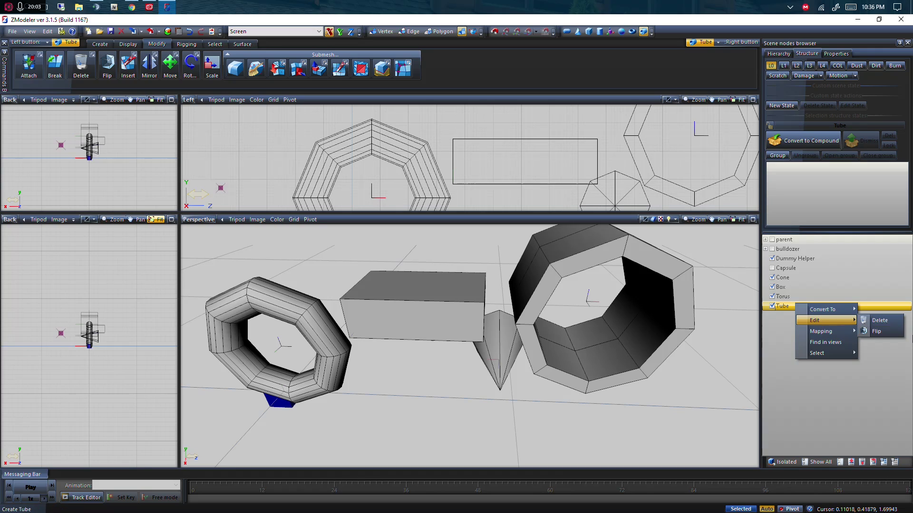
left_click(891, 321)
right_click(786, 296)
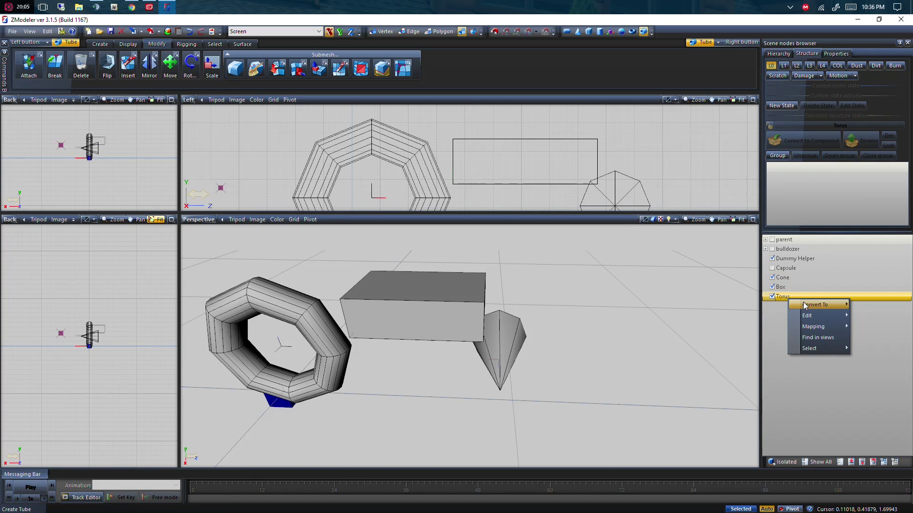
mouse_move(808, 316)
left_click(885, 321)
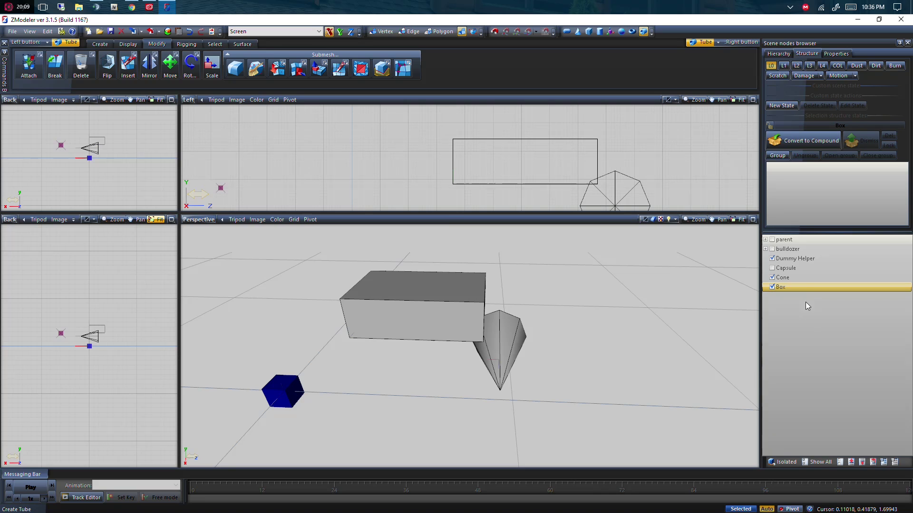
left_click(800, 269, "ctrl")
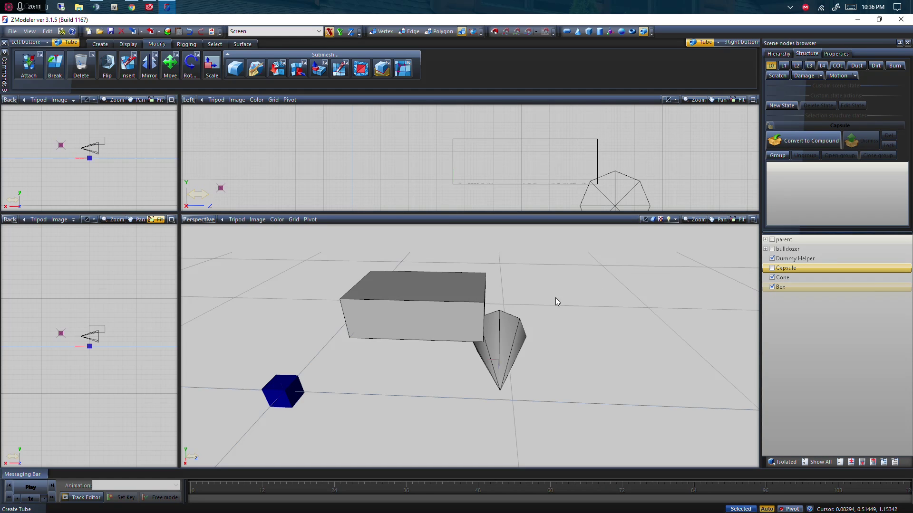
left_click(457, 321)
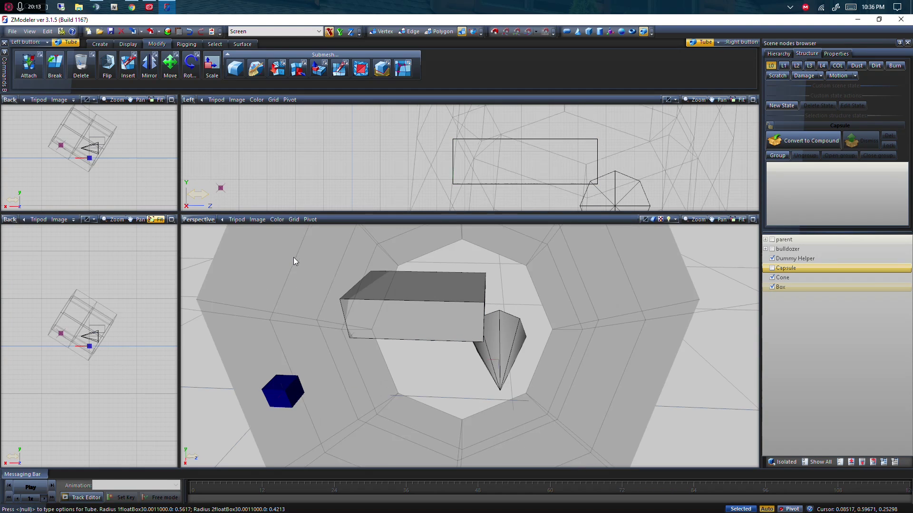
left_click(293, 251)
left_click(294, 250)
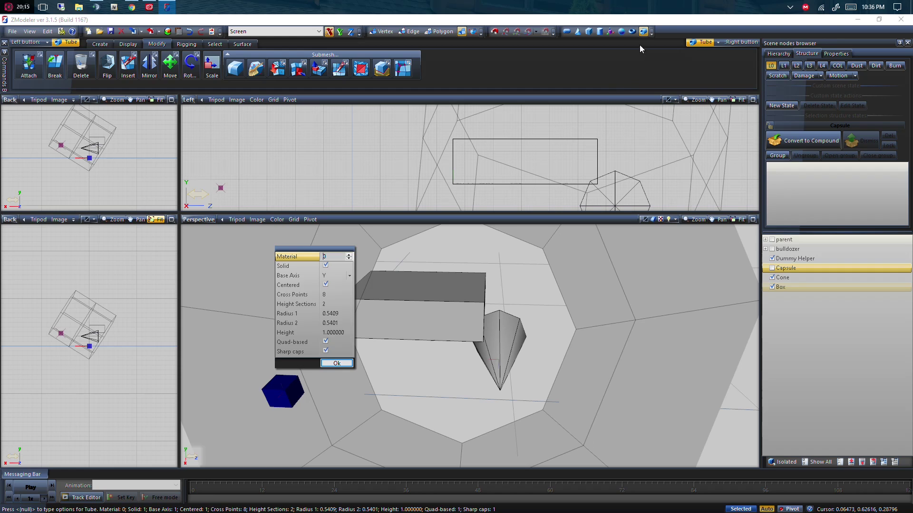
left_click(339, 365)
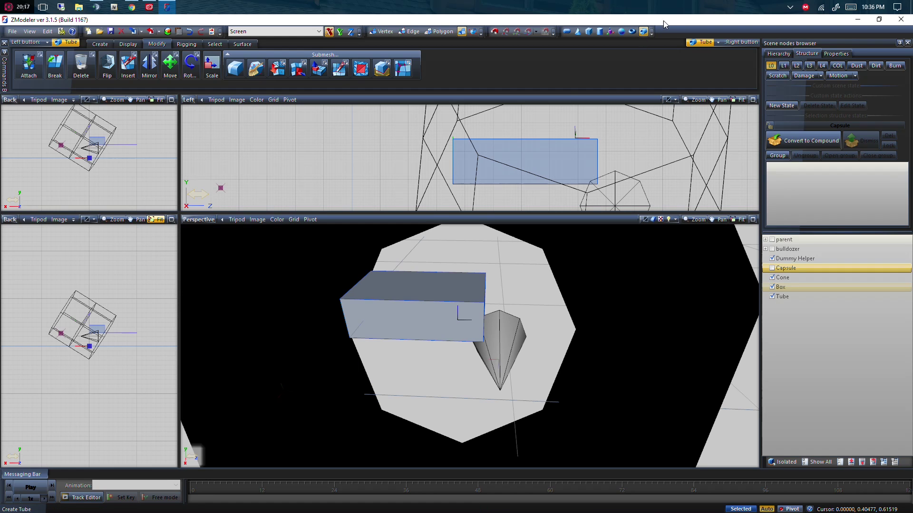
left_click(642, 31)
left_click(189, 32)
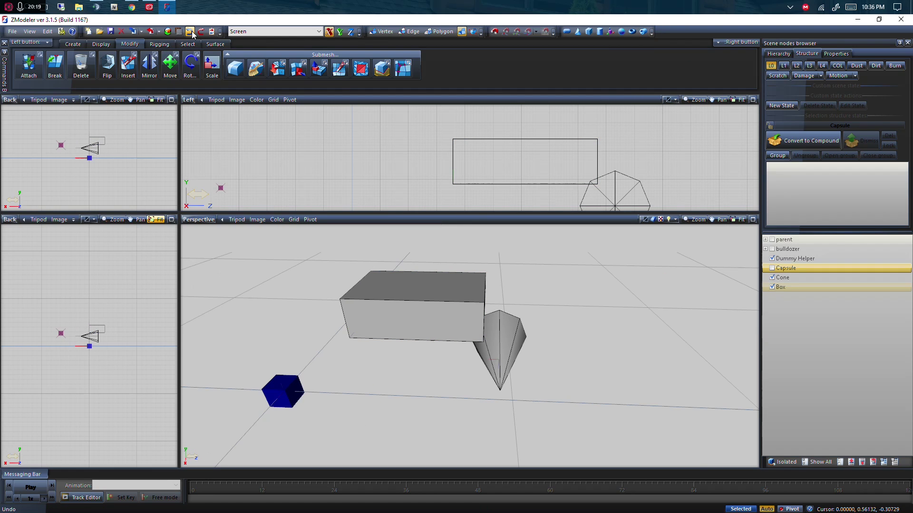
- Show all nodes from bulldozer through Box and mark them as selected, leaving the Capsule visible but unselected
left_click(772, 288)
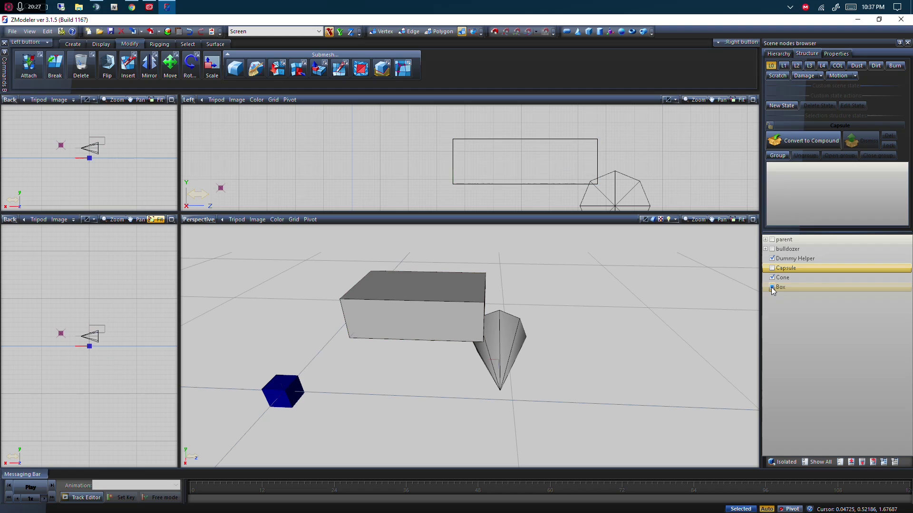
left_click(792, 286)
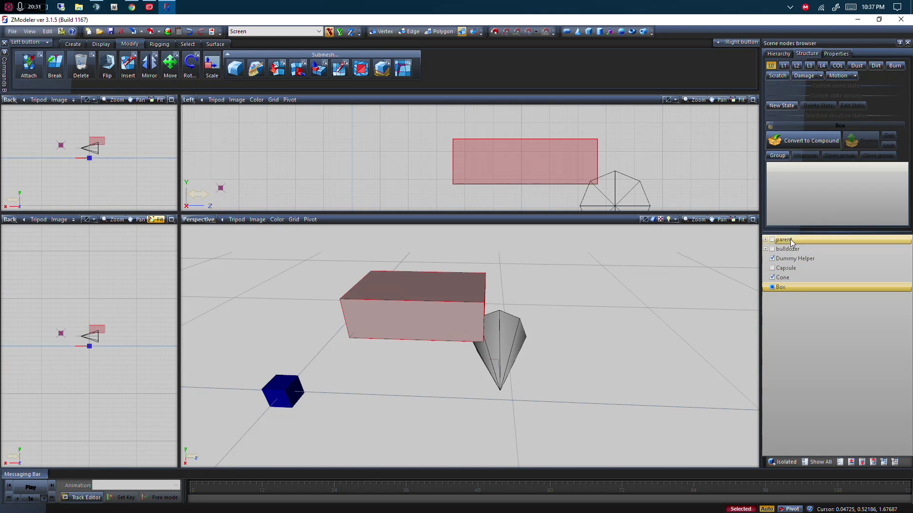
left_click_drag(799, 252, 779, 302)
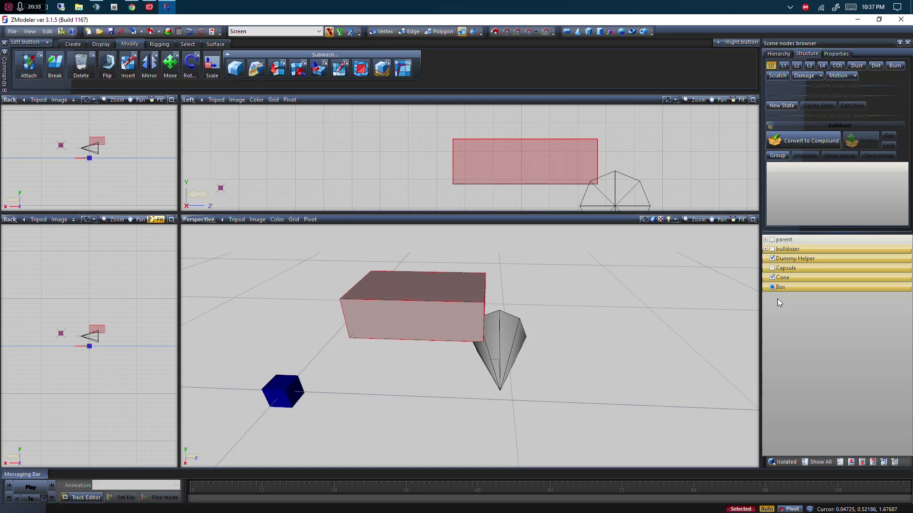
left_click(772, 268)
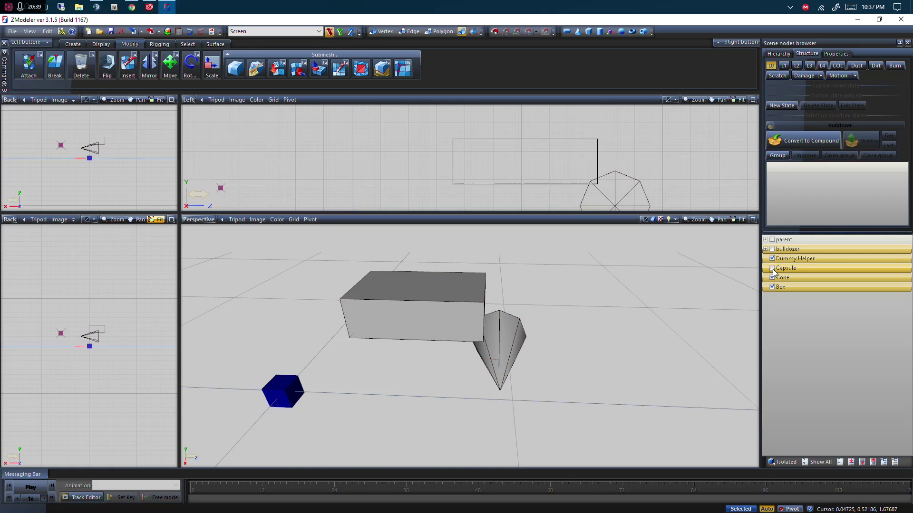
left_click(772, 268)
key("space")
key("space")
key("space")
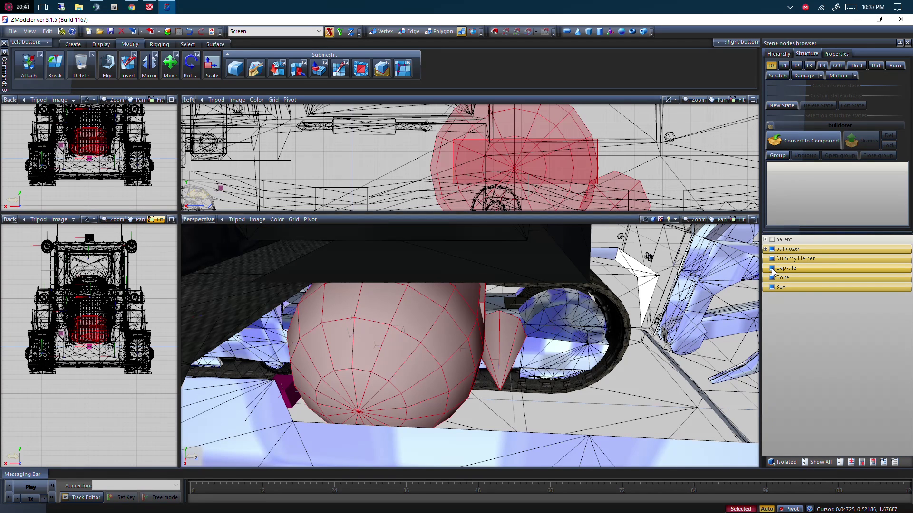
left_click(772, 270)
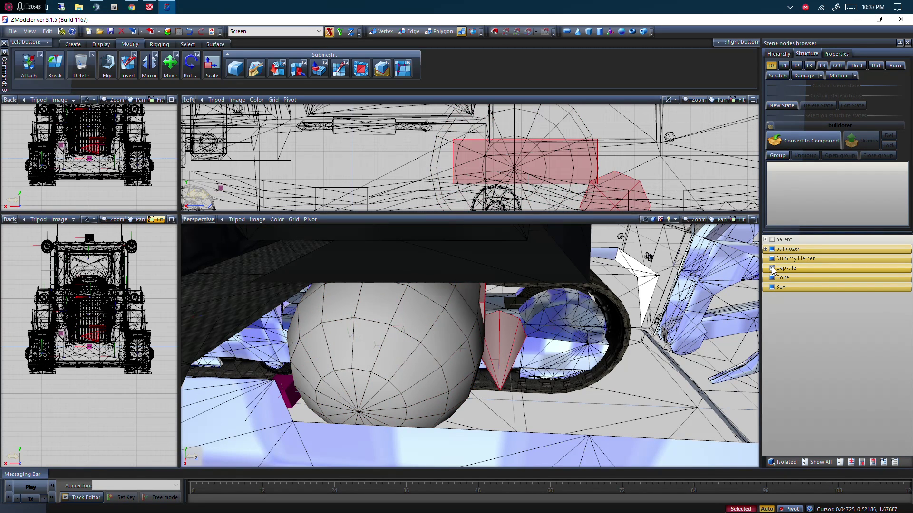
- Select the bulldozer, helper and all primitives together in the Perspective view and delete them
scroll(554, 350, "down", 10)
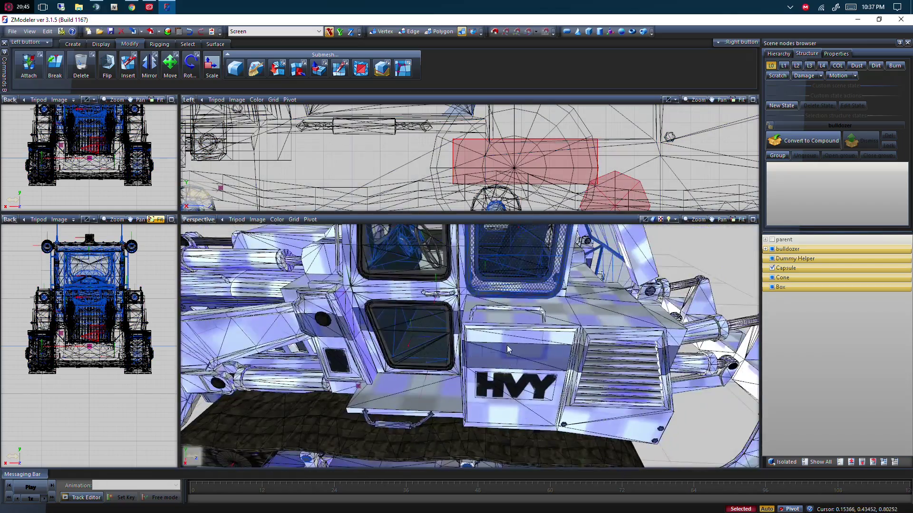
scroll(555, 303, "down", 3)
left_click_drag(668, 231, 256, 419)
left_click(81, 66)
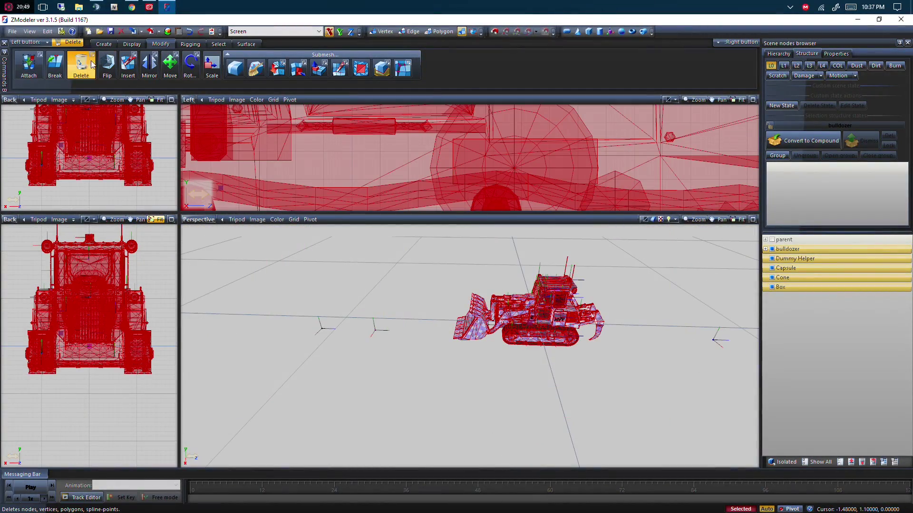
left_click(530, 315)
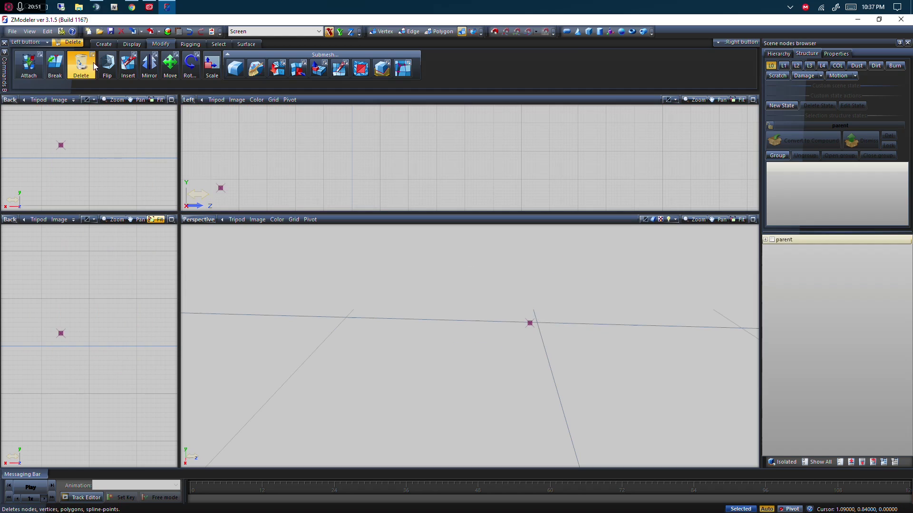
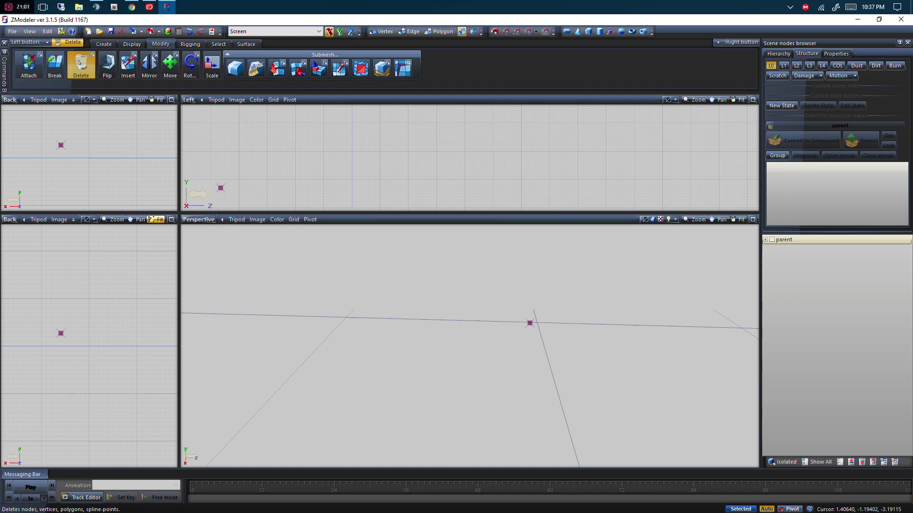
- Exit the program from the current scene
left_click(12, 32)
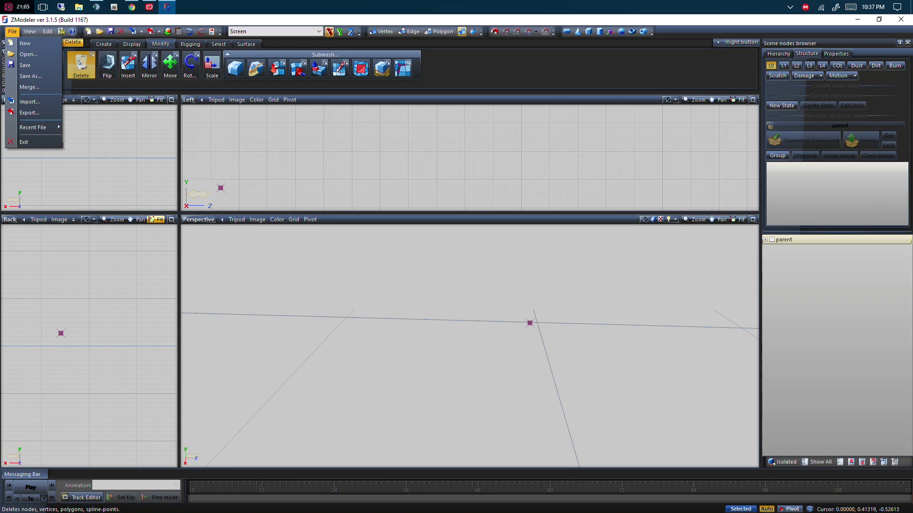
left_click(34, 144)
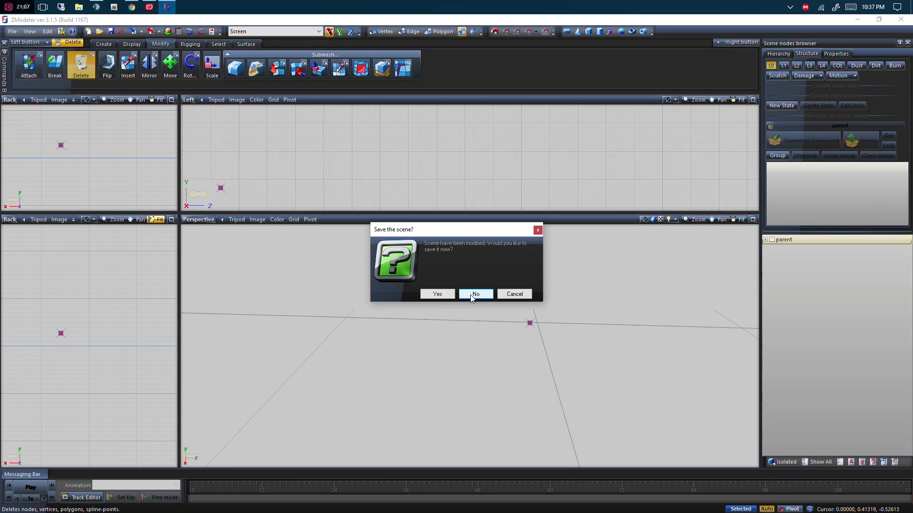